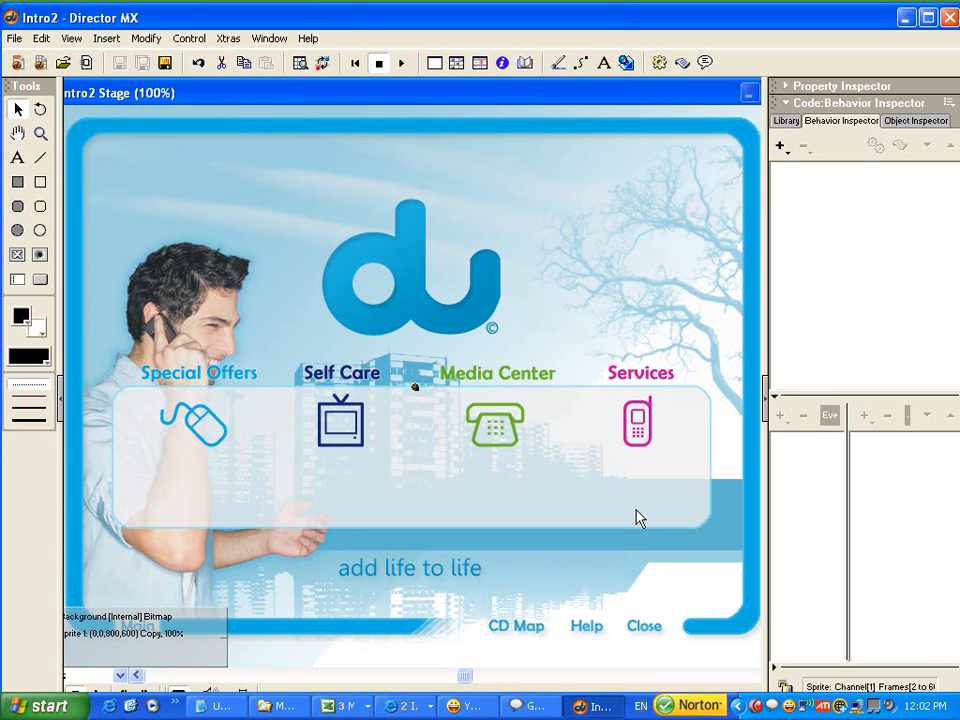
Attach a new behavior named "close" to the Close text sprite on the Stage.
click(652, 633)
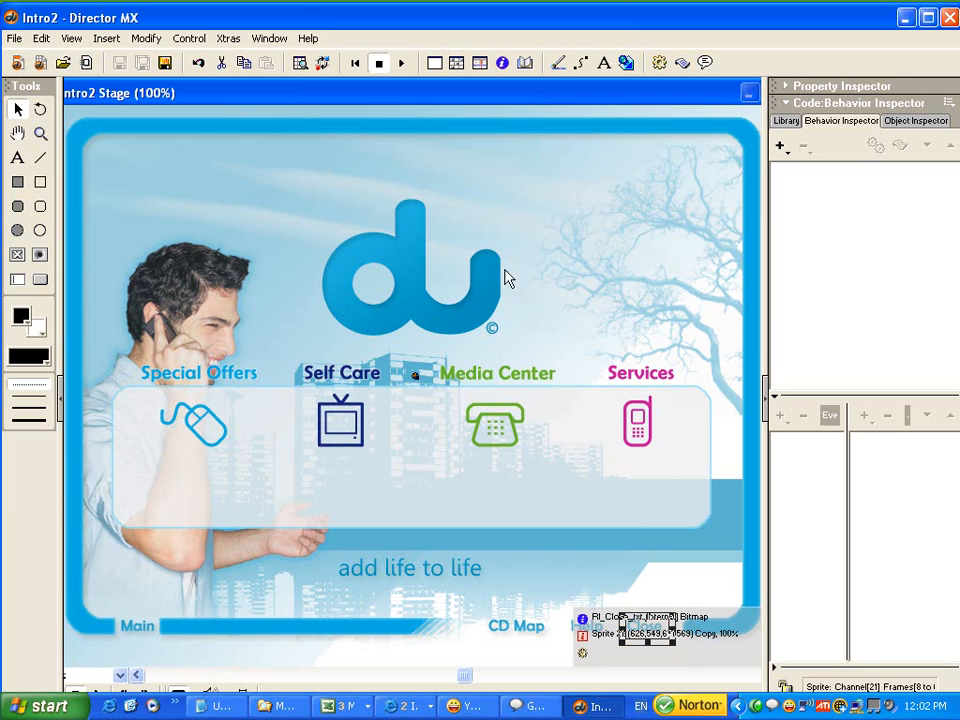
click(781, 146)
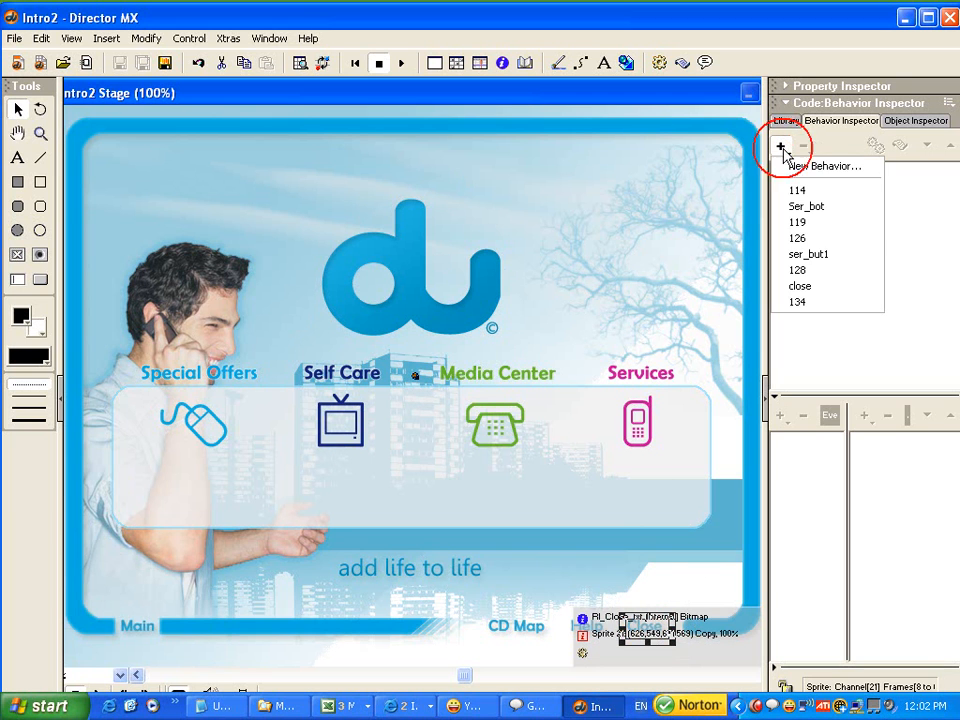
click(828, 168)
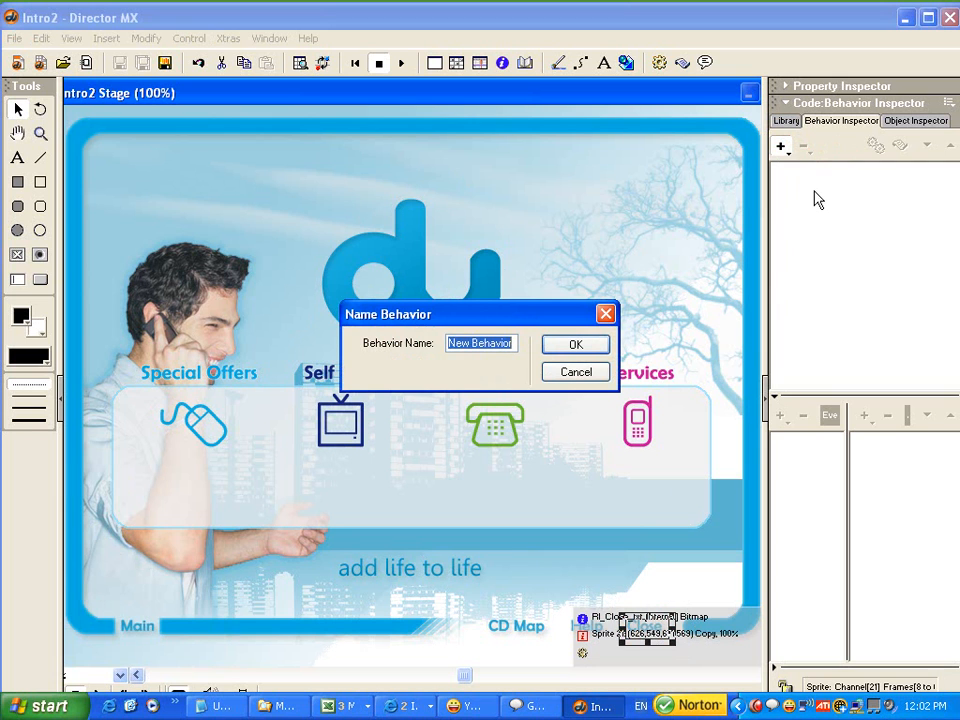
text(close)
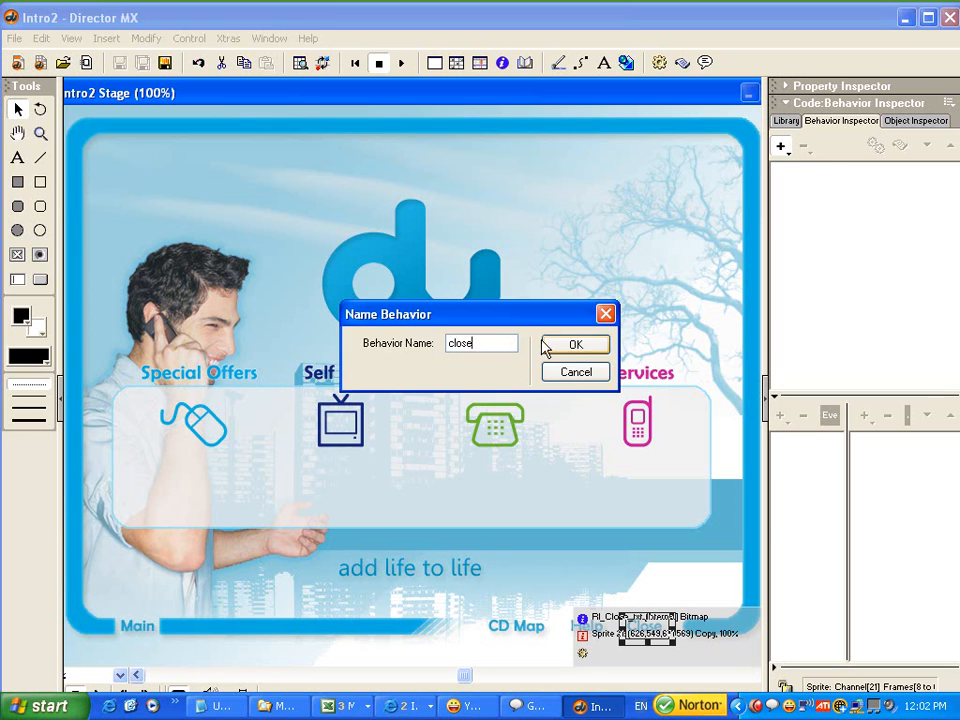
click(568, 345)
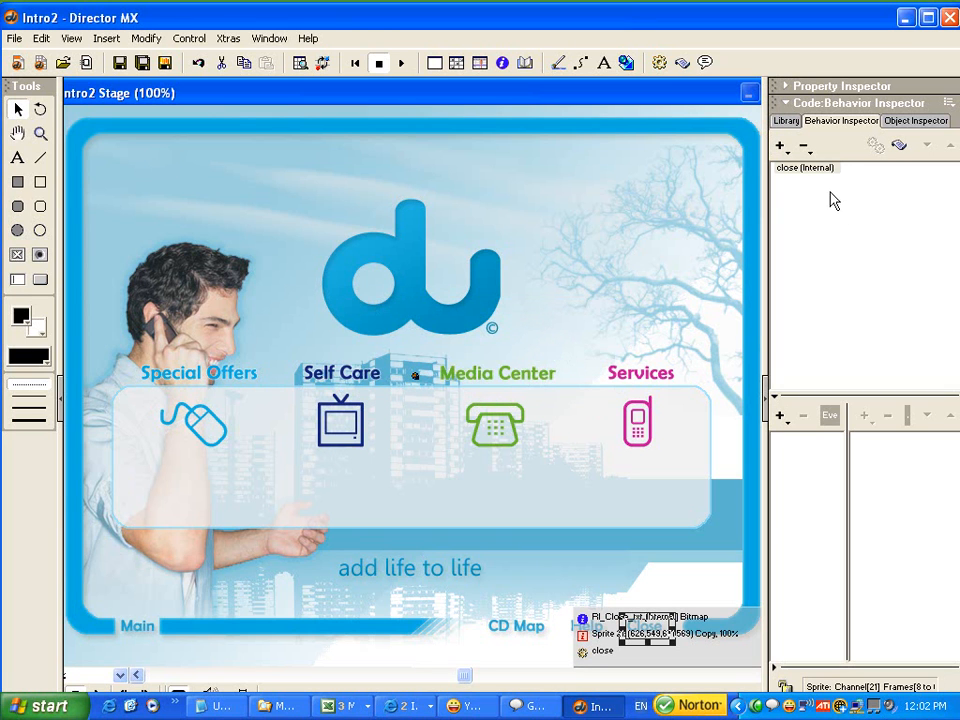
Add Mouse Enter, Mouse Down, Mouse Up and Mouse Leave events to the close behavior.
click(797, 170)
click(781, 416)
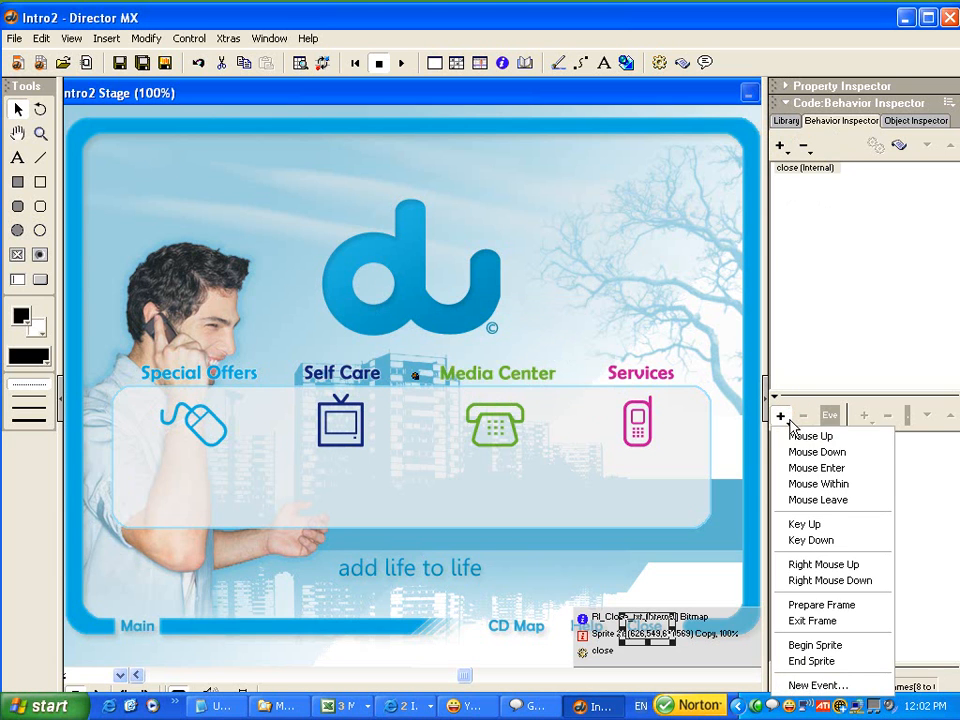
click(822, 468)
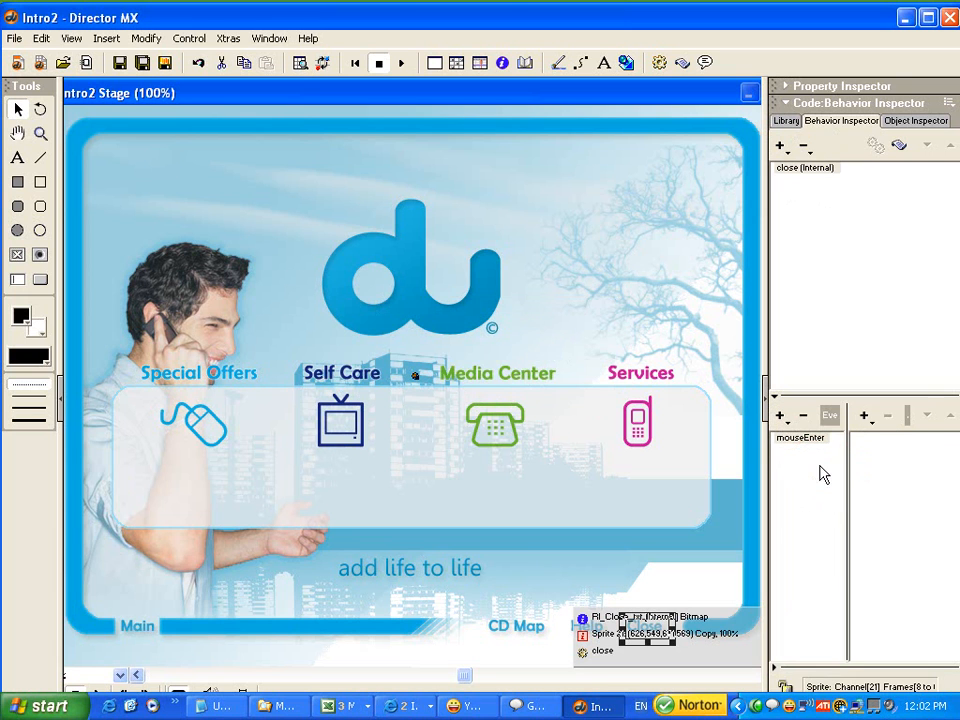
click(784, 415)
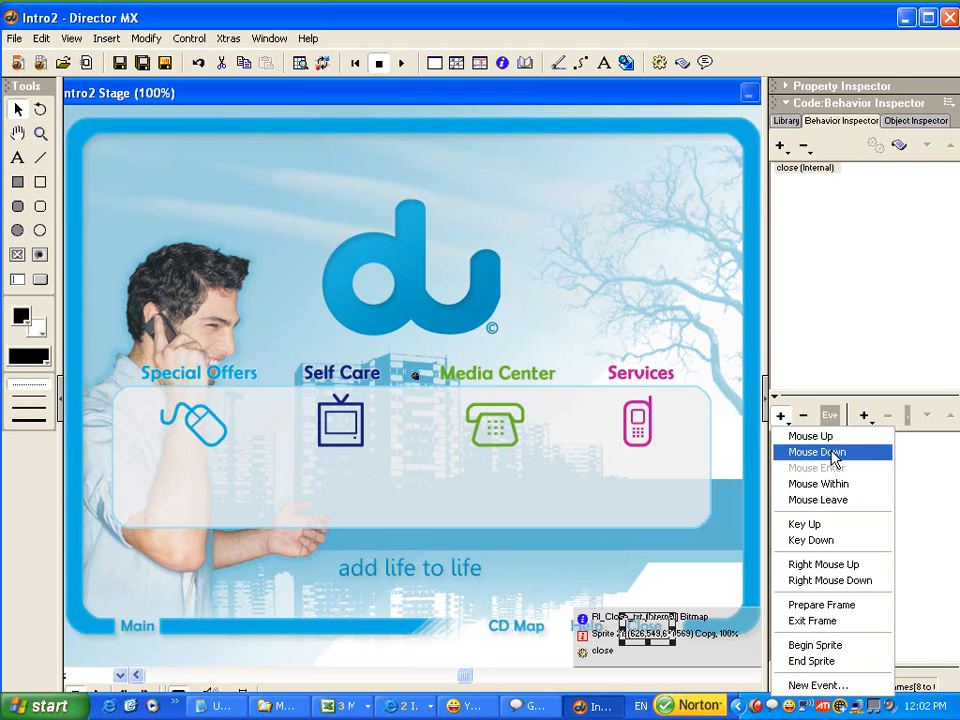
click(829, 454)
click(784, 418)
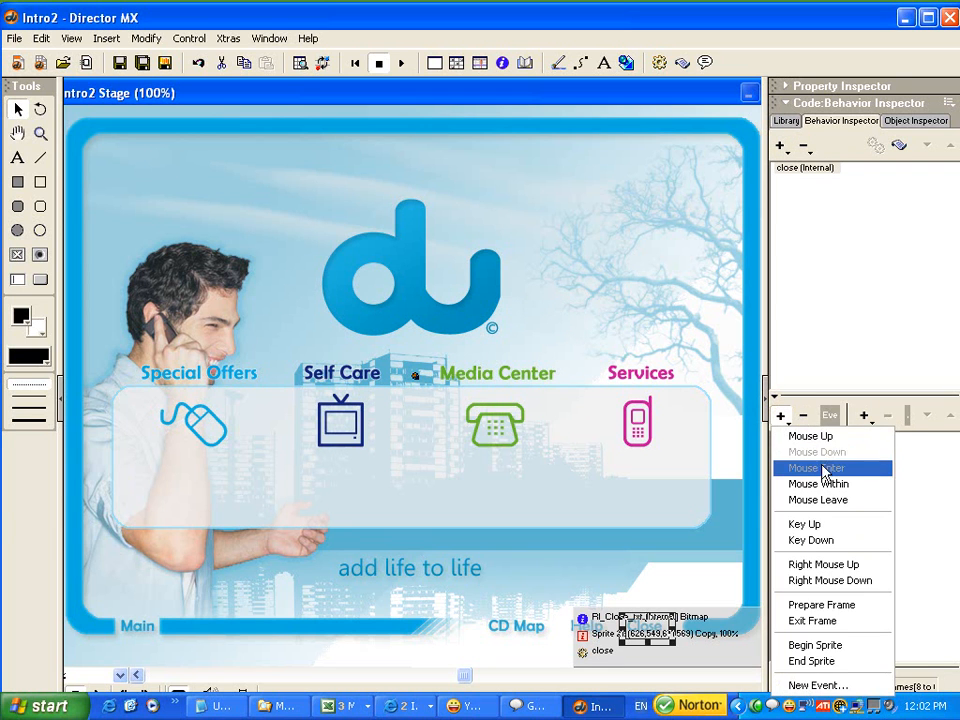
click(795, 436)
click(784, 417)
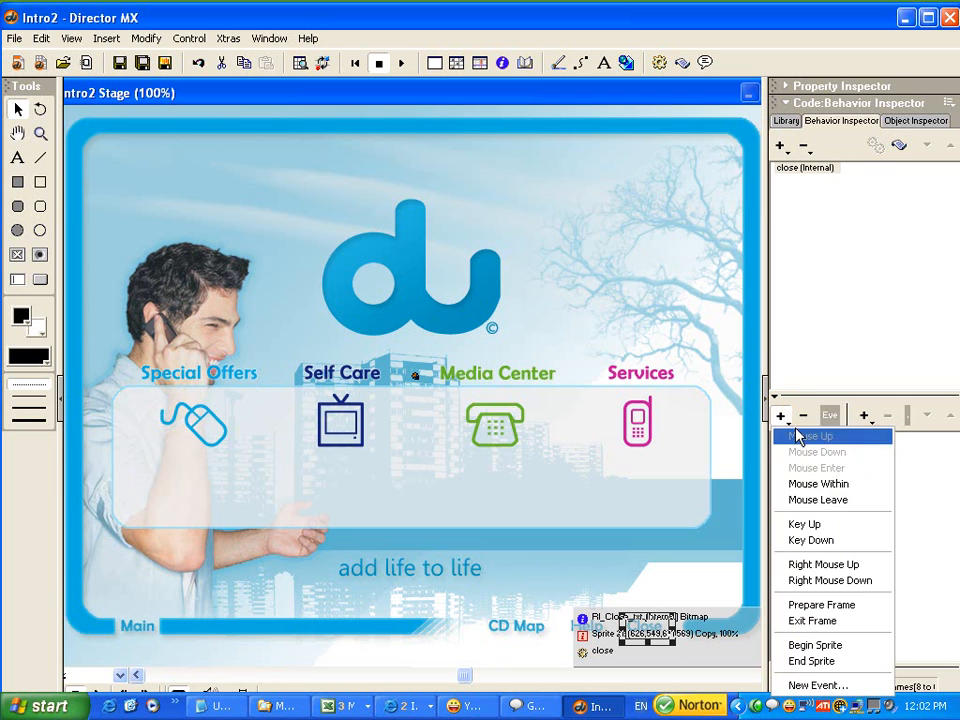
click(834, 500)
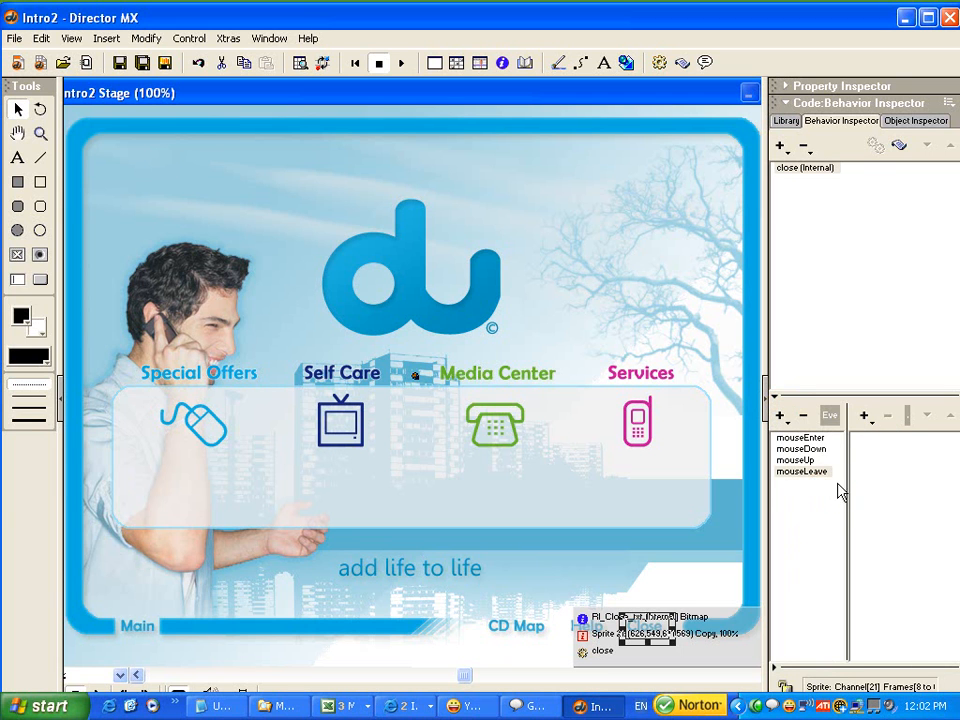
Give the mouseEnter event an action that changes the cursor to Finger.
click(800, 438)
click(864, 415)
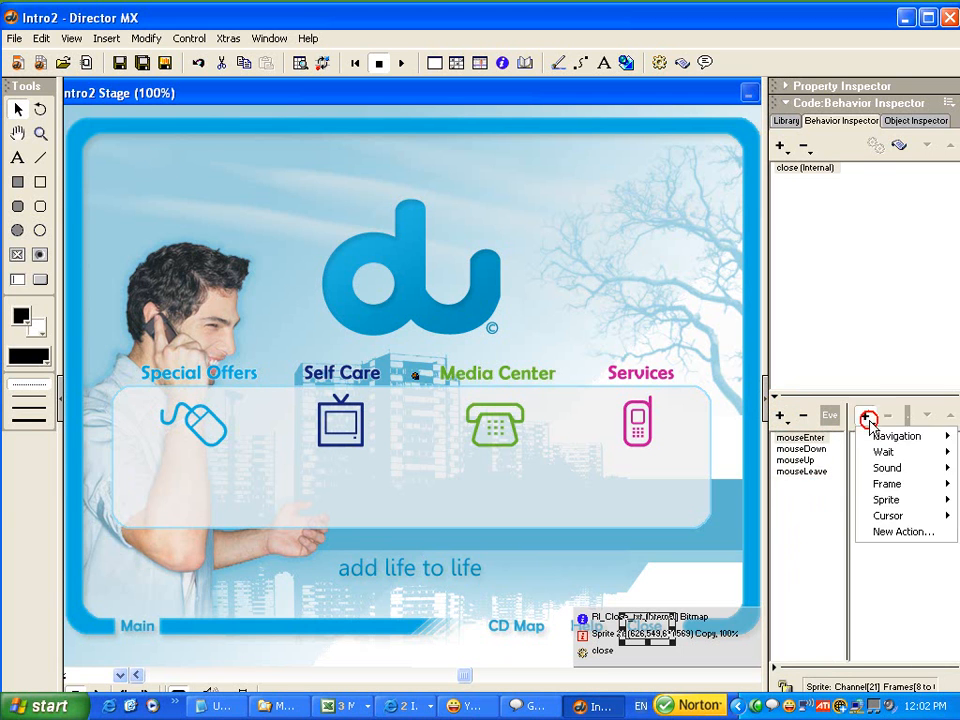
mouse_move(912, 517)
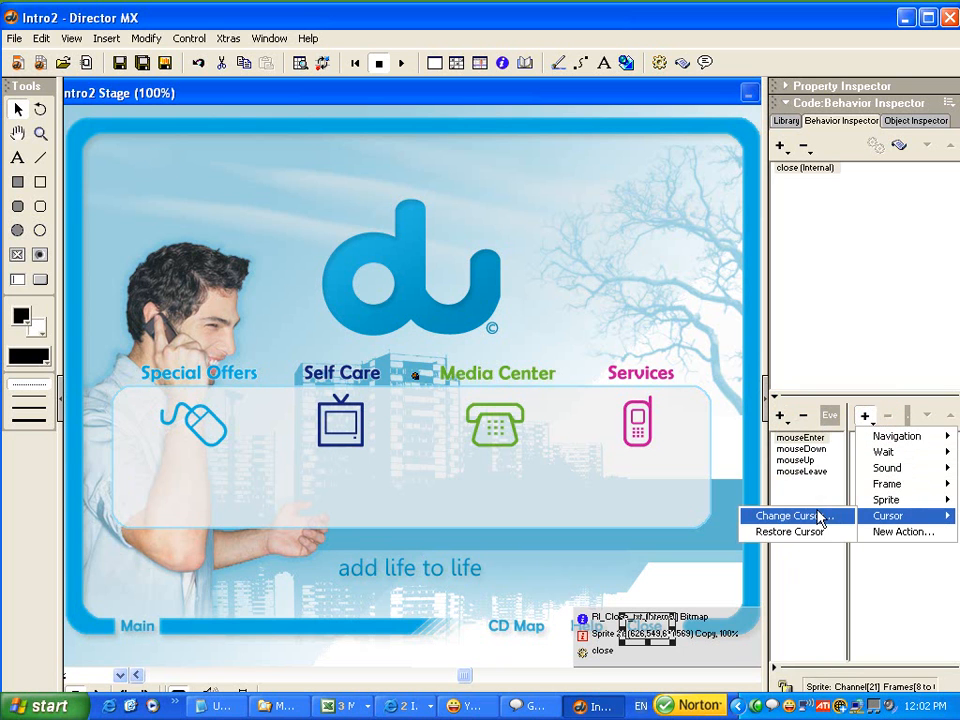
click(805, 514)
key(Down)
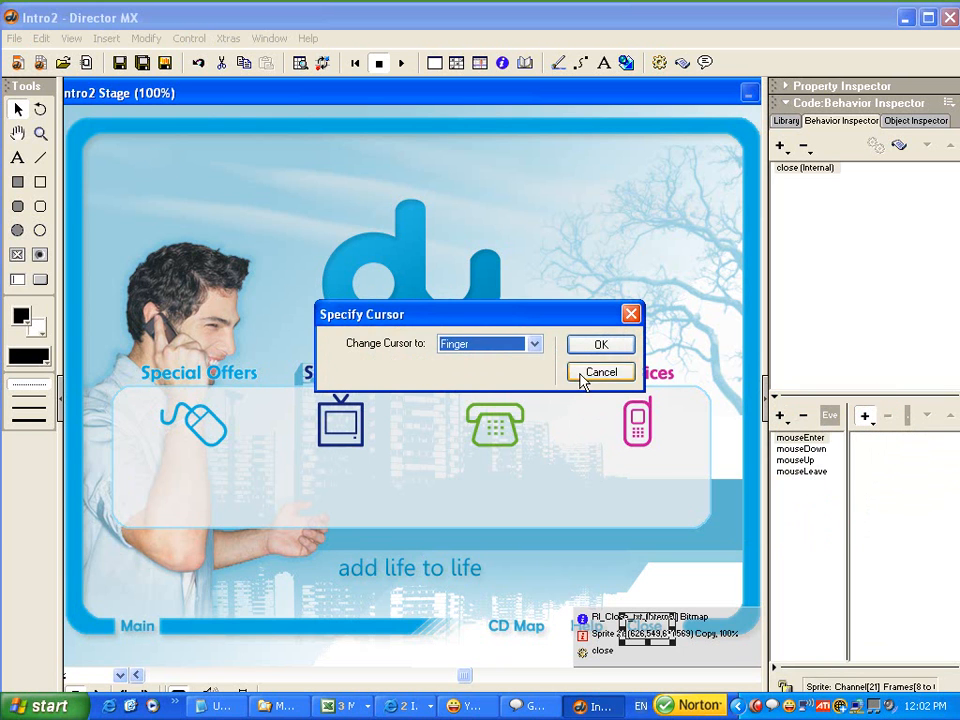
click(600, 344)
Give the mouseDown event an action that changes the cursor to the closed hand (cursor 290).
click(805, 450)
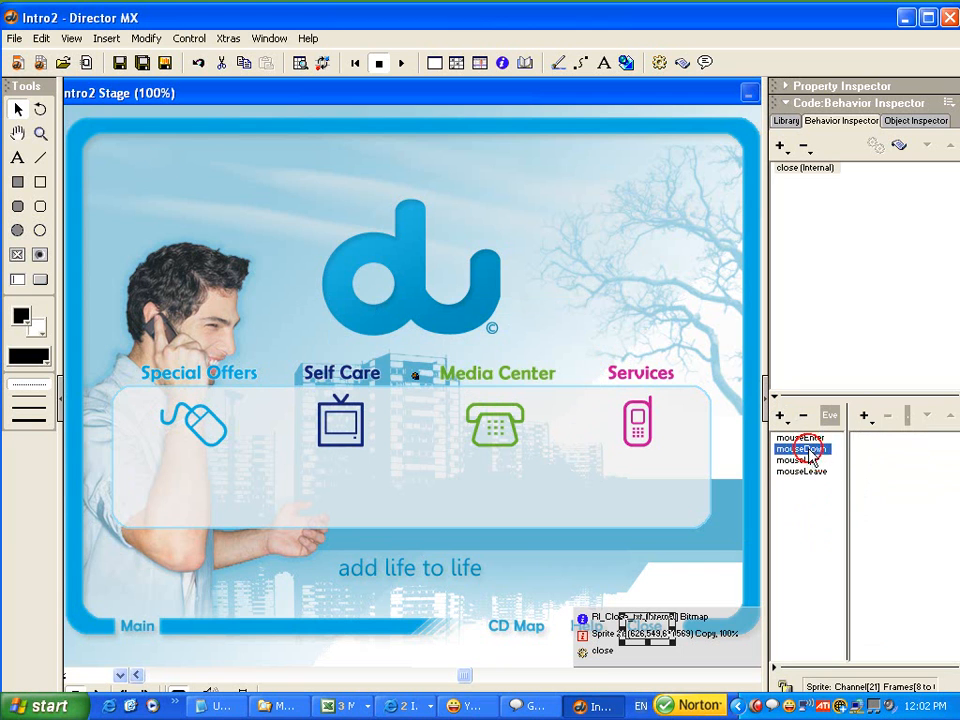
click(864, 415)
mouse_move(912, 517)
click(808, 518)
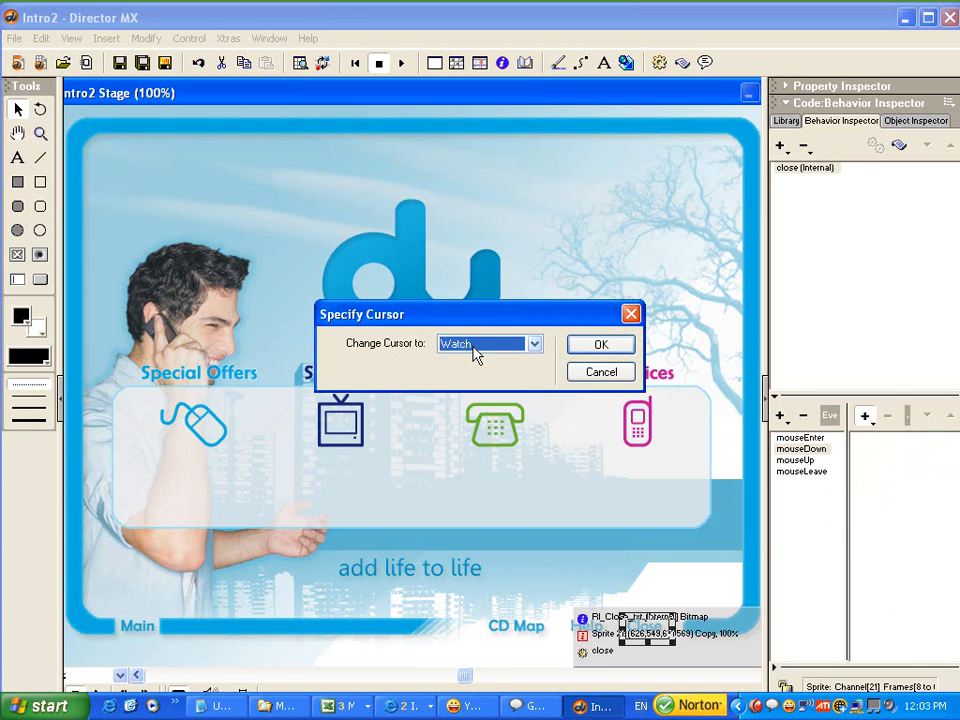
scroll(474, 354, down, 5)
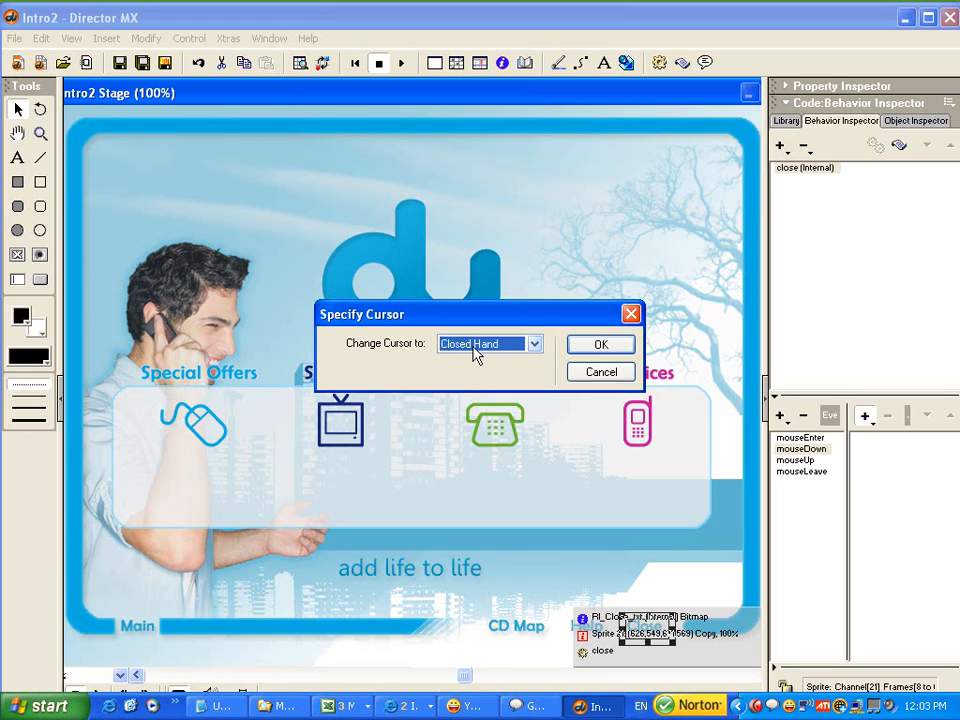
click(602, 346)
Give the mouseUp event an action that changes the cursor to Finger.
click(820, 460)
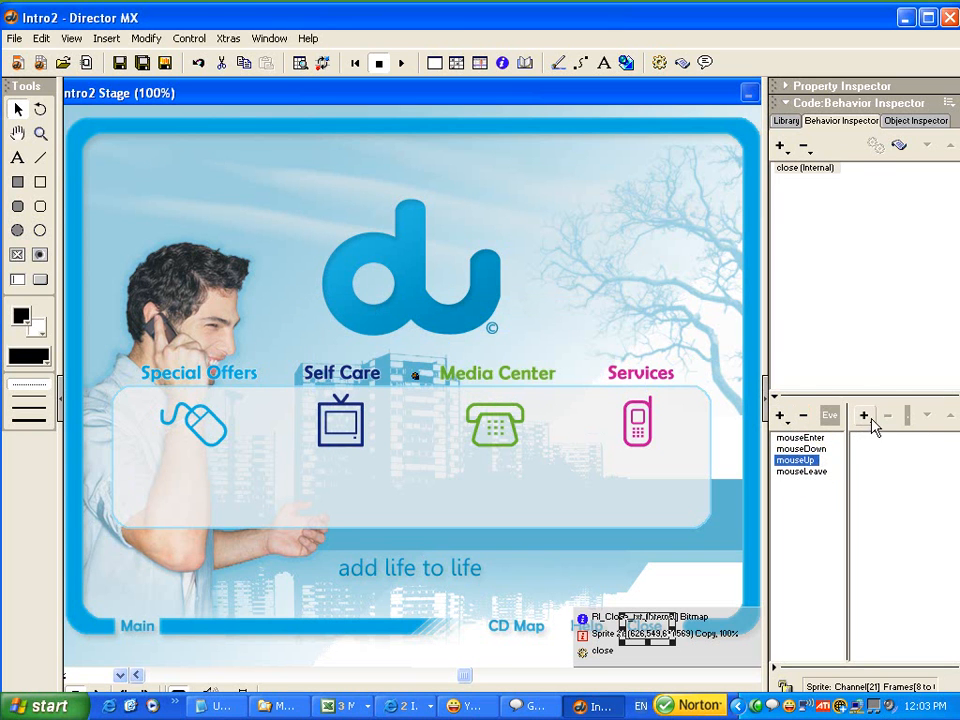
click(866, 418)
mouse_move(899, 517)
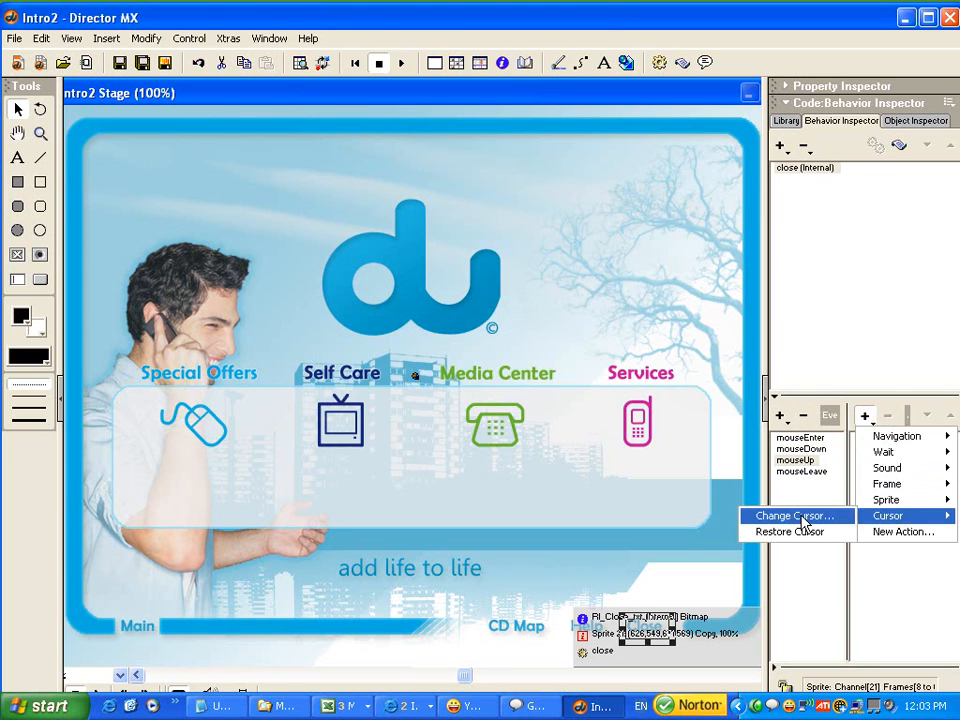
click(790, 518)
key(f)
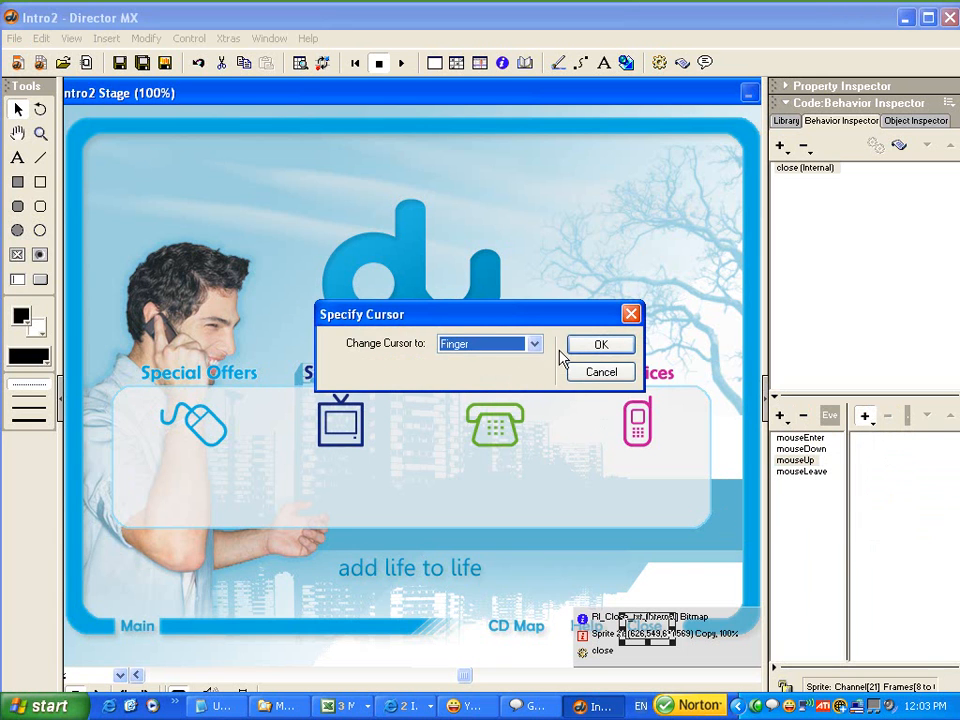
click(601, 347)
Give the mouseLeave event an action that restores the cursor.
click(818, 471)
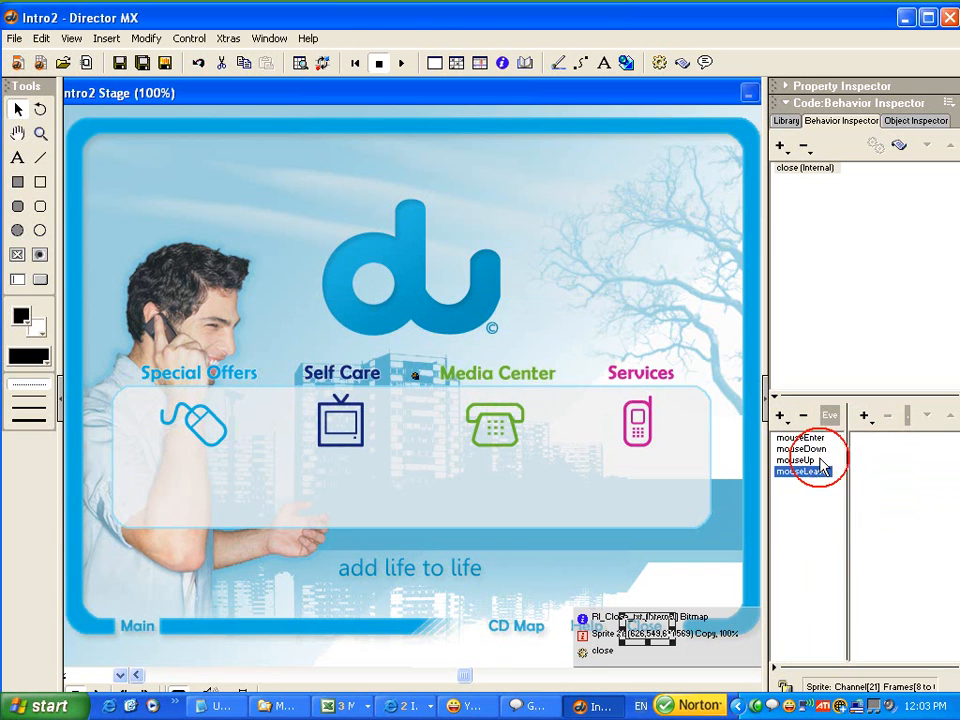
click(867, 419)
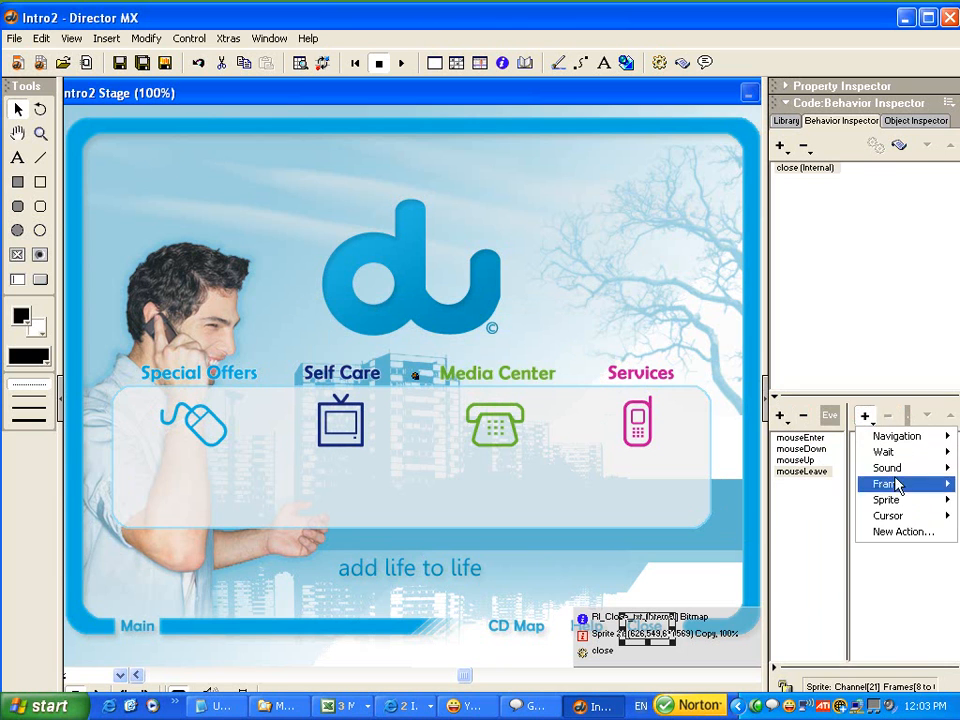
mouse_move(885, 517)
click(814, 530)
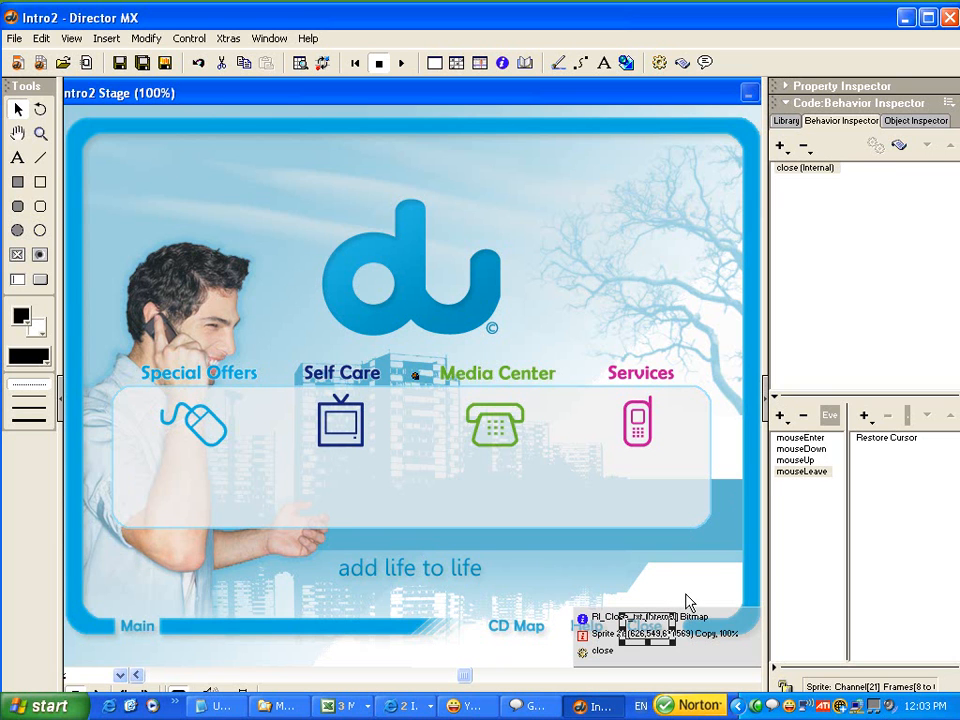
Add a "quit" line below "cursor 280" in the mouseUp handler of the close behavior's script, and close the script window.
click(799, 461)
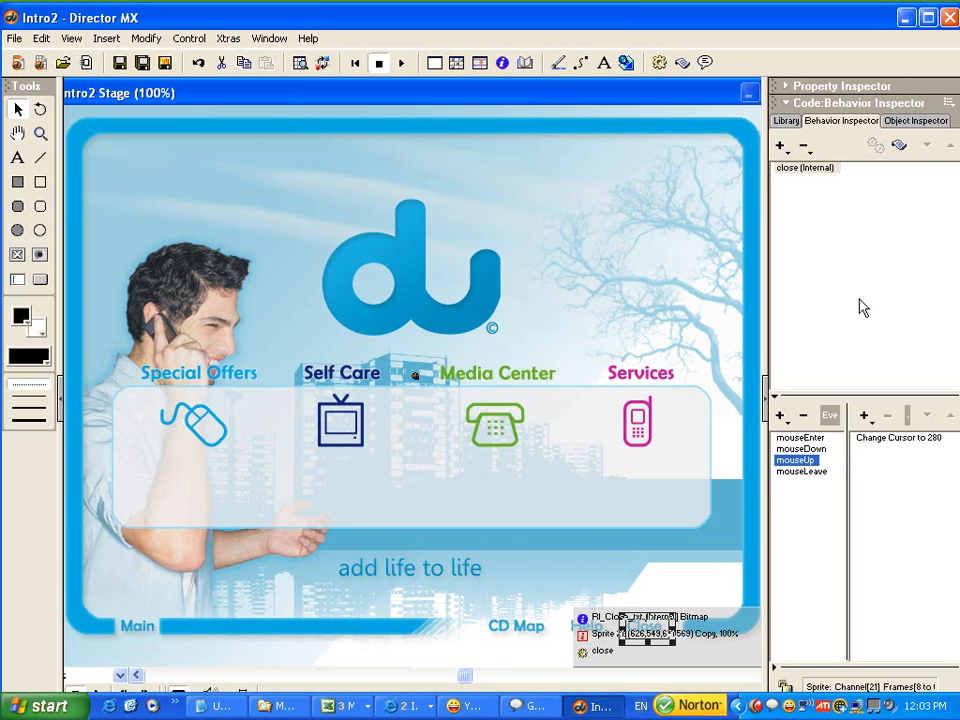
click(898, 146)
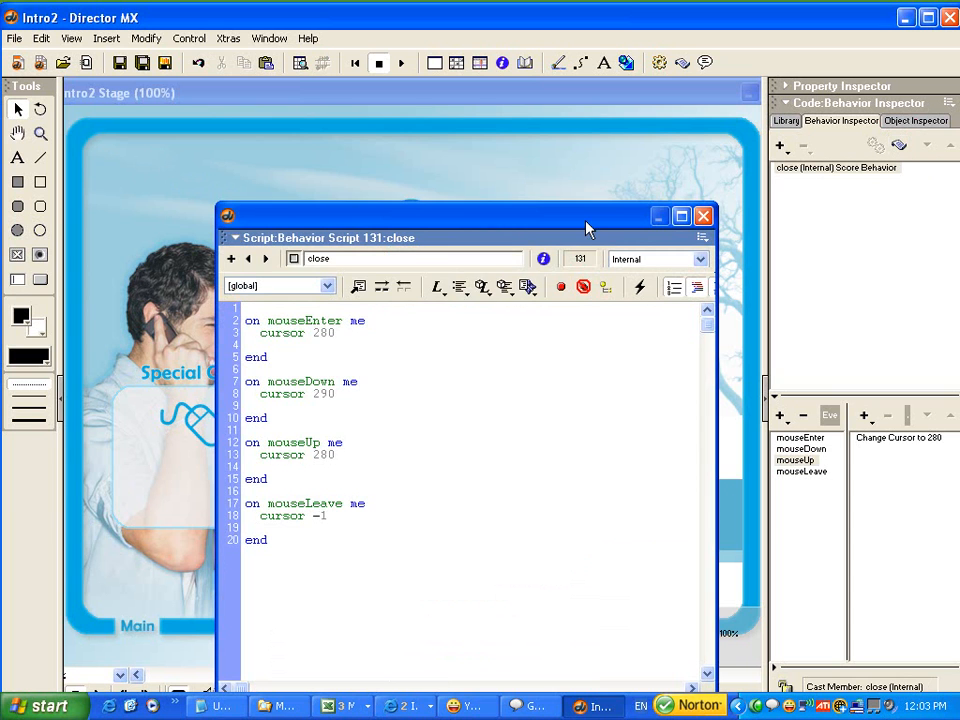
drag(600, 222, 608, 161)
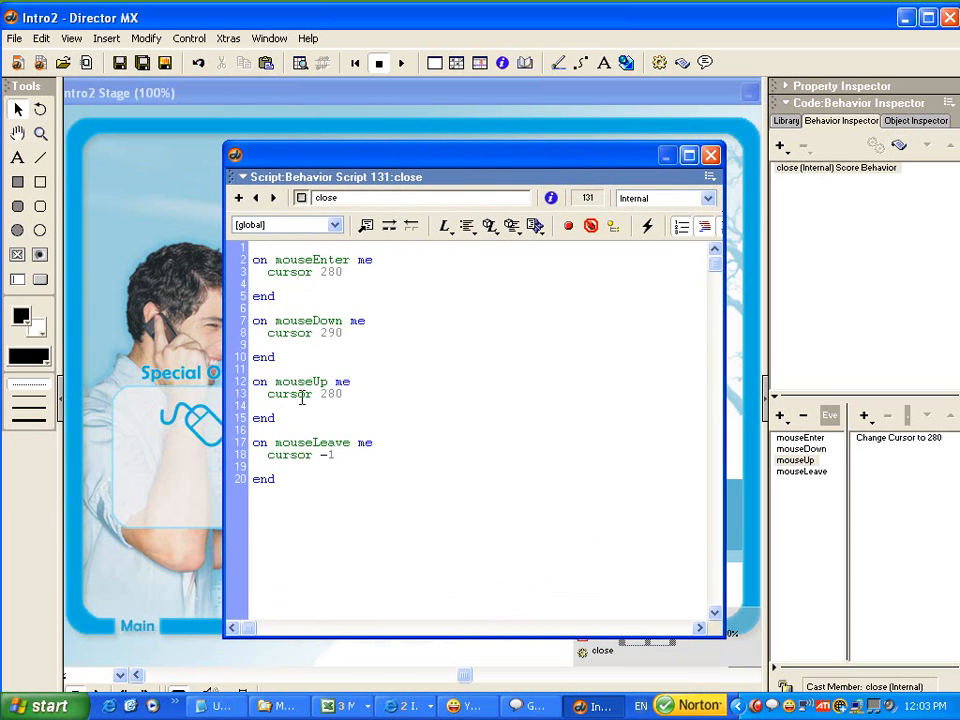
click(340, 394)
click(254, 395)
drag(254, 395, 364, 392)
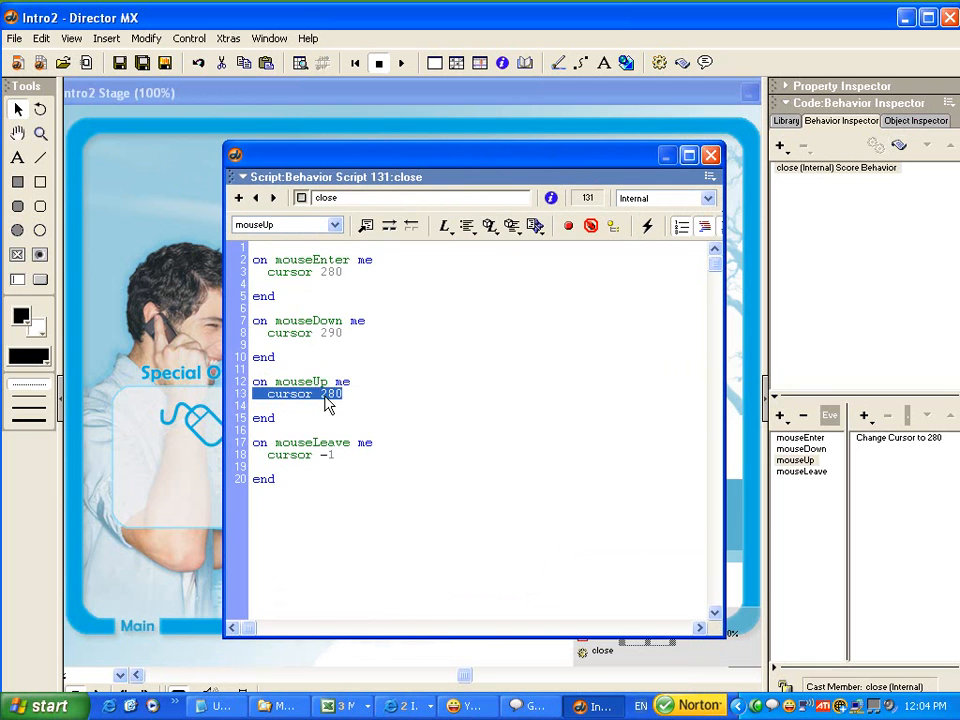
click(331, 392)
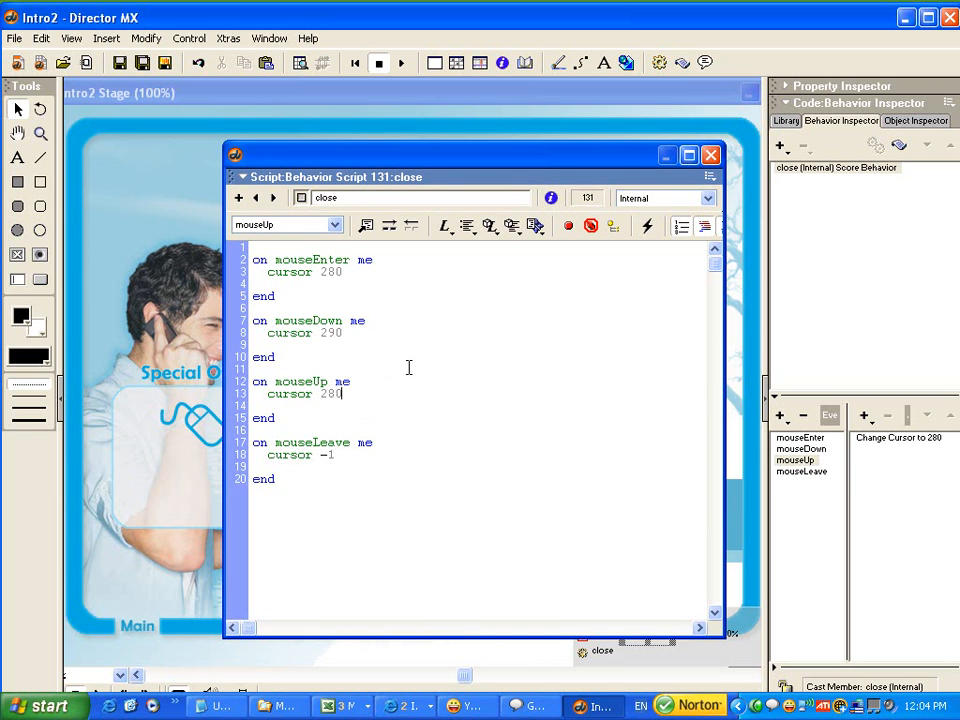
key(Return)
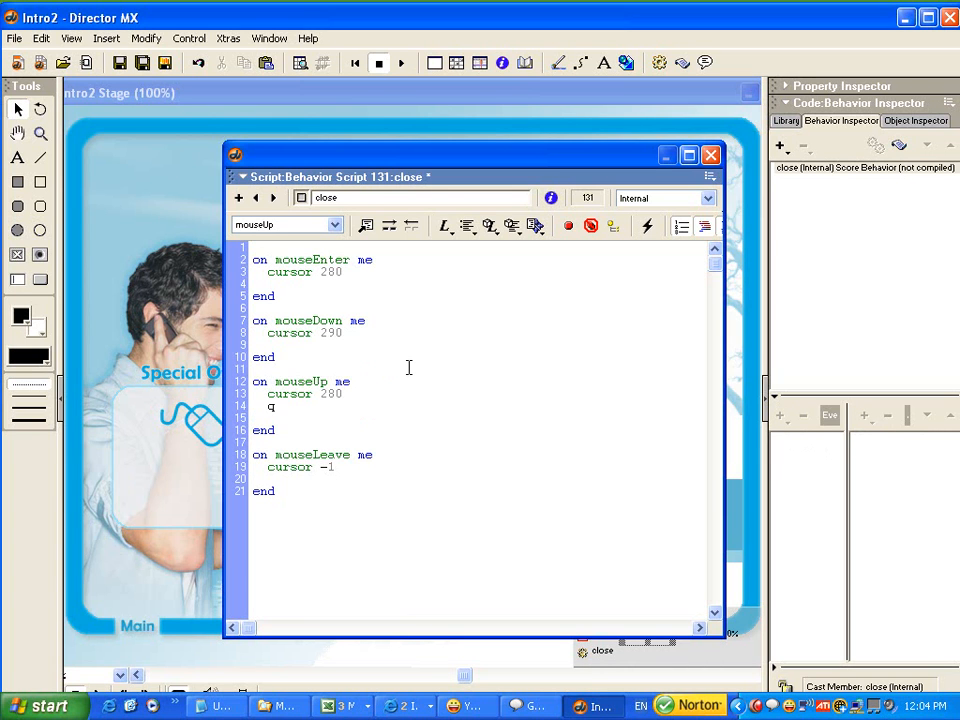
text(quit)
click(711, 155)
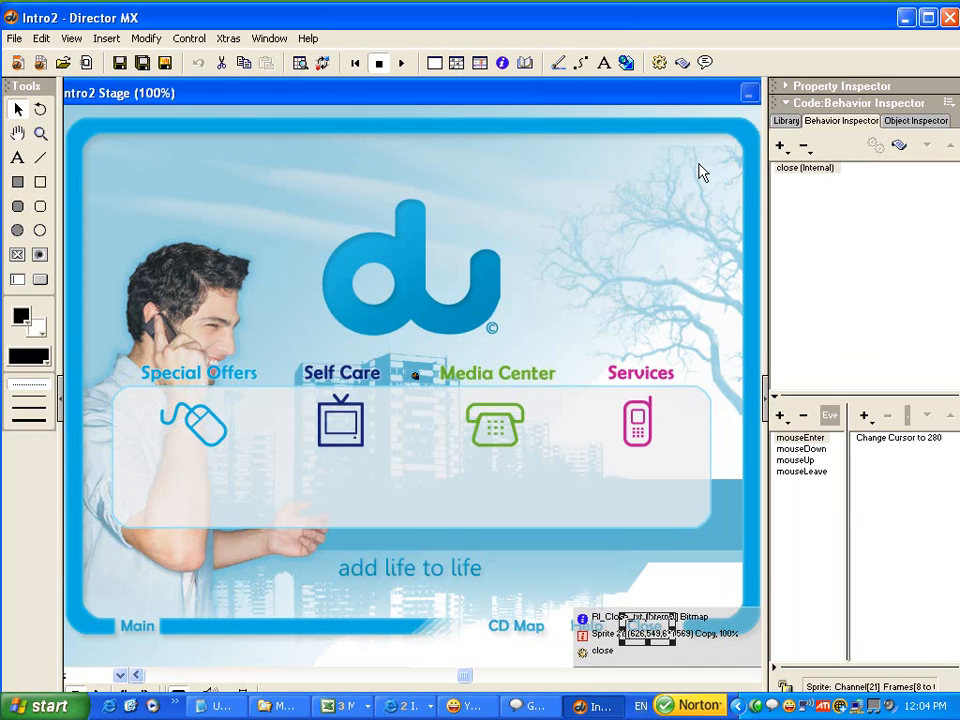
Play the movie and test the Close button on the Stage, cancelling the exit at the save prompt.
click(401, 63)
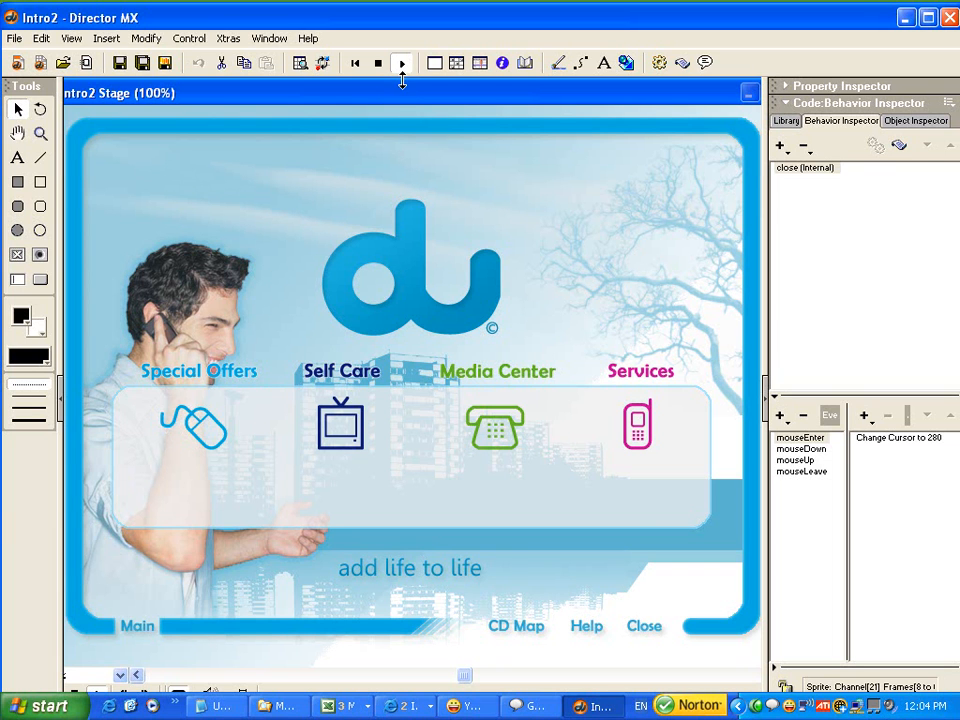
click(649, 627)
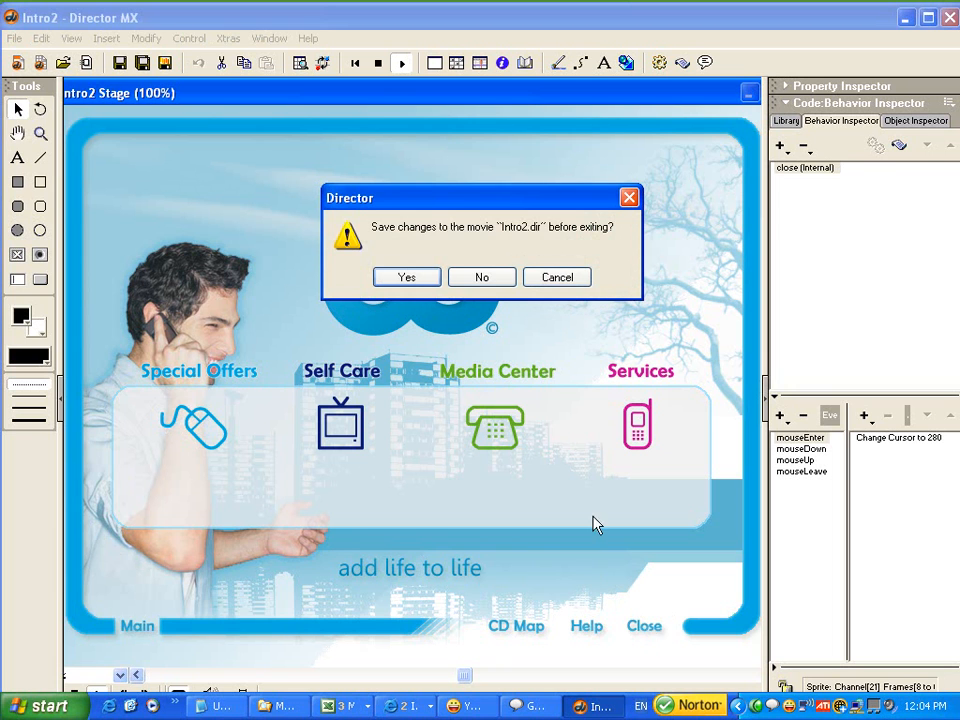
drag(432, 200, 398, 201)
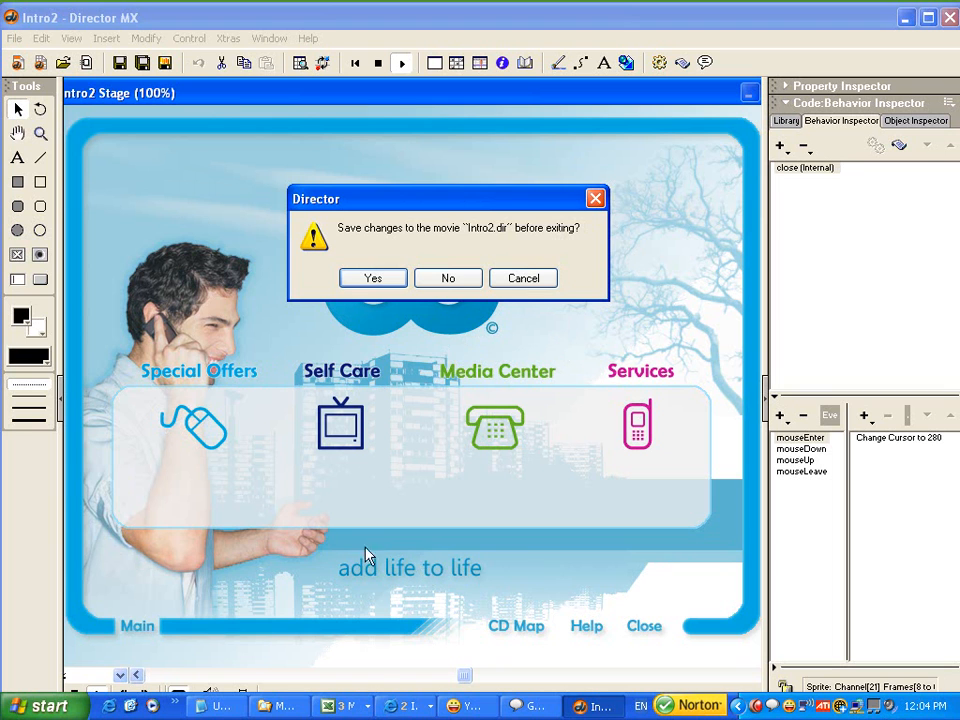
click(525, 285)
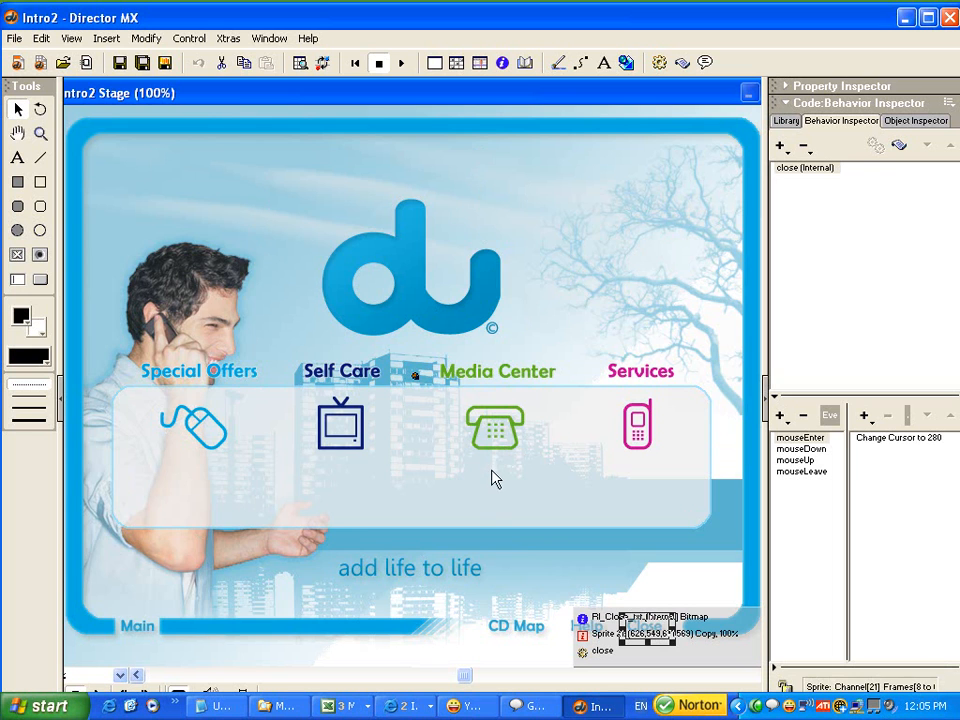
Move the playhead to frame 70 in the Score, select that frame in channel 21, and bring the Stage forward.
key(ctrl+4)
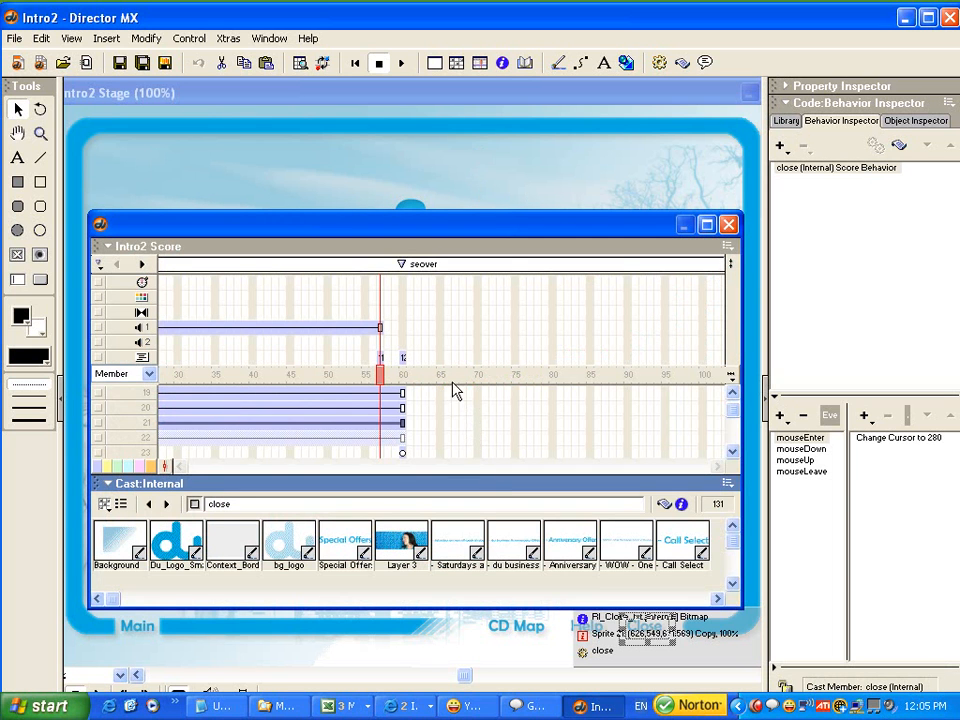
click(478, 376)
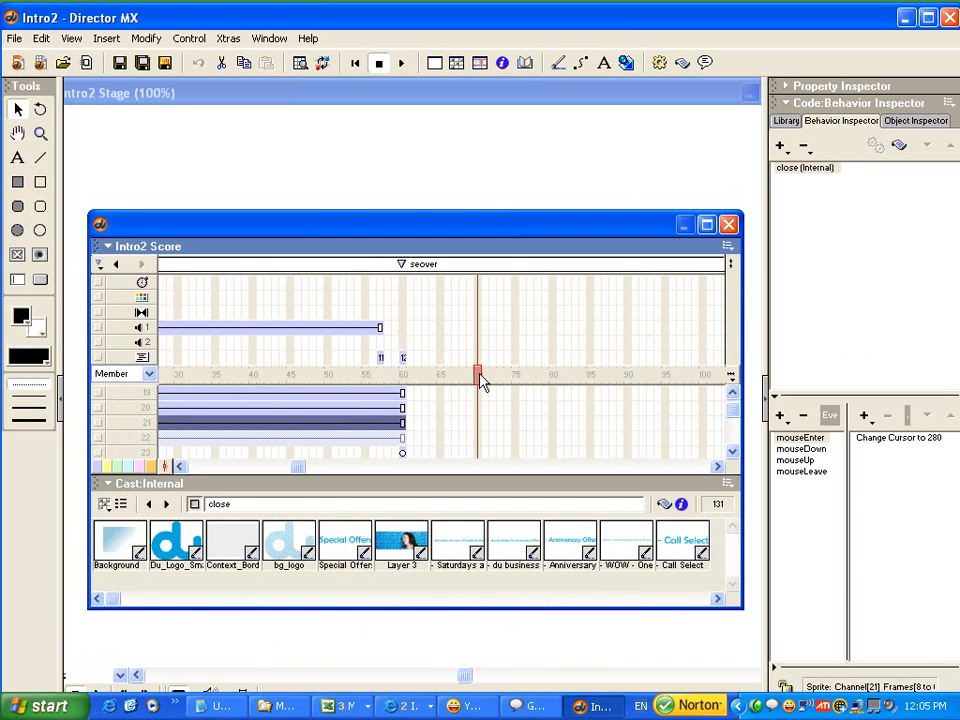
click(478, 423)
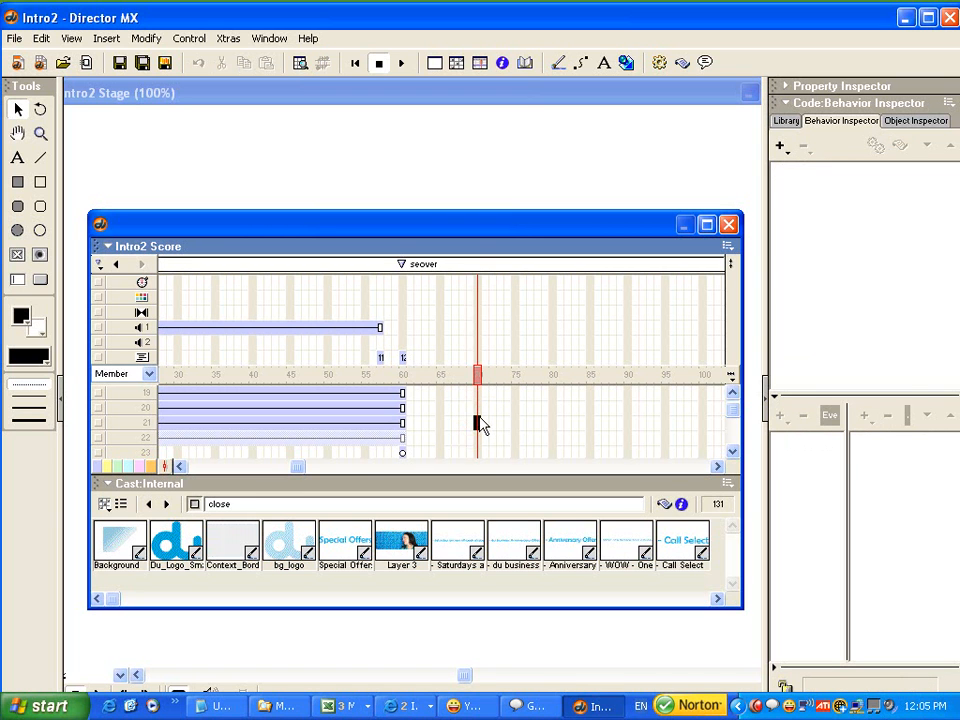
drag(466, 226, 461, 321)
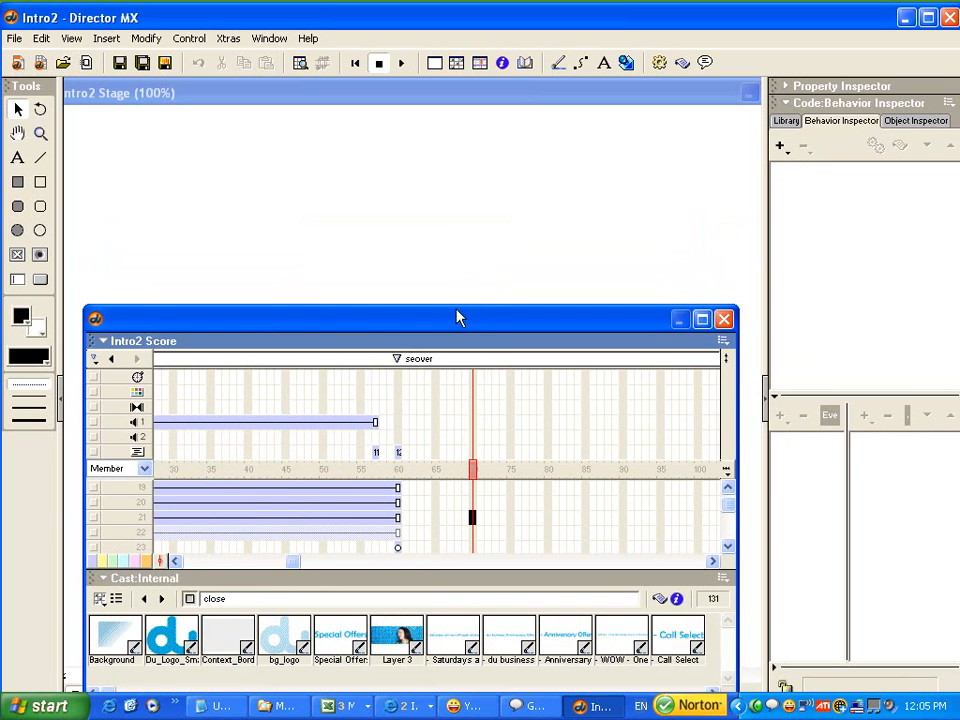
click(443, 95)
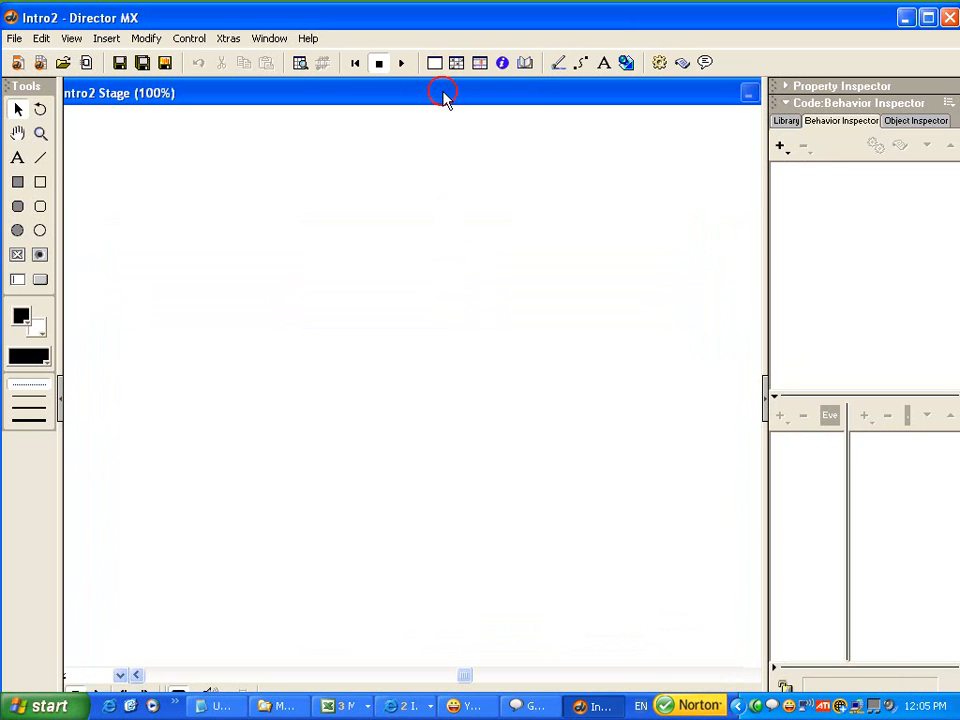
Try to place a text box across the middle of the blank Stage with the Text tool.
click(18, 158)
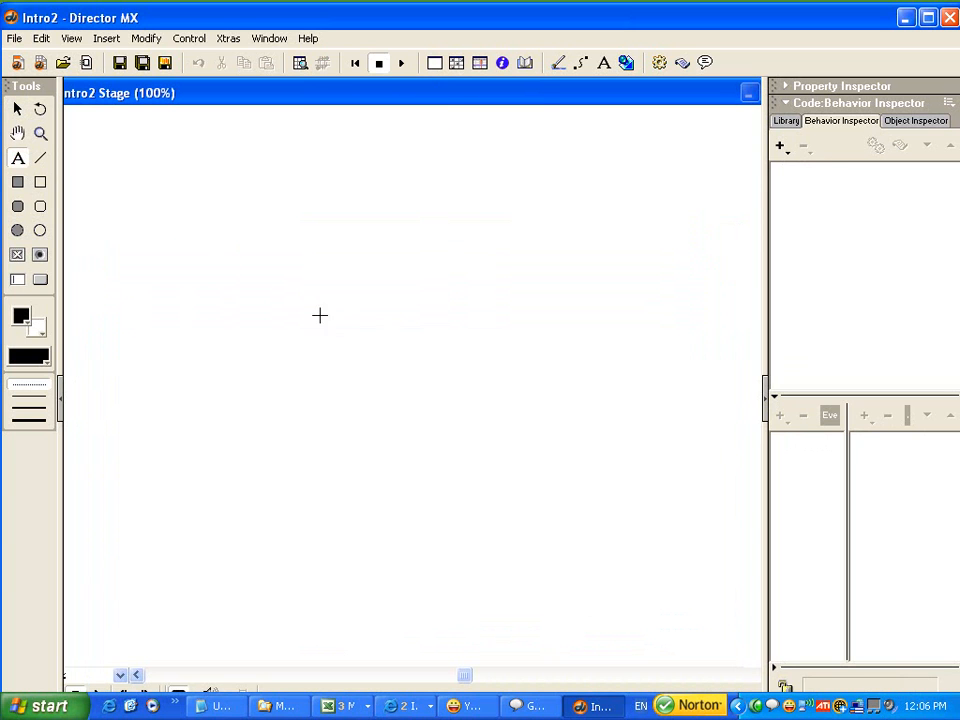
click(294, 289)
drag(375, 384, 626, 482)
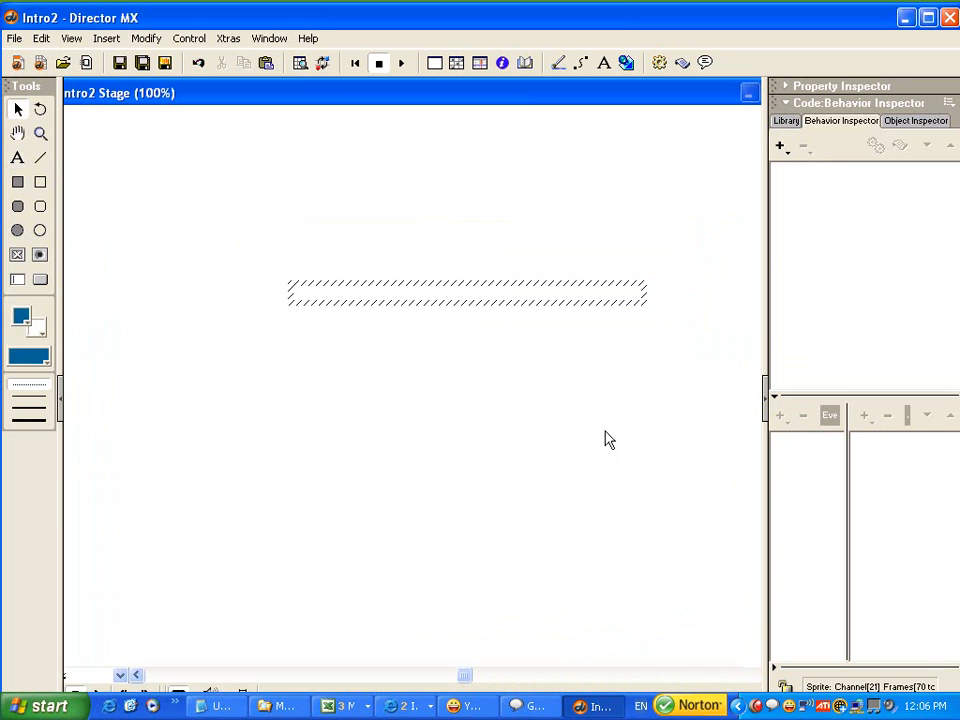
click(637, 300)
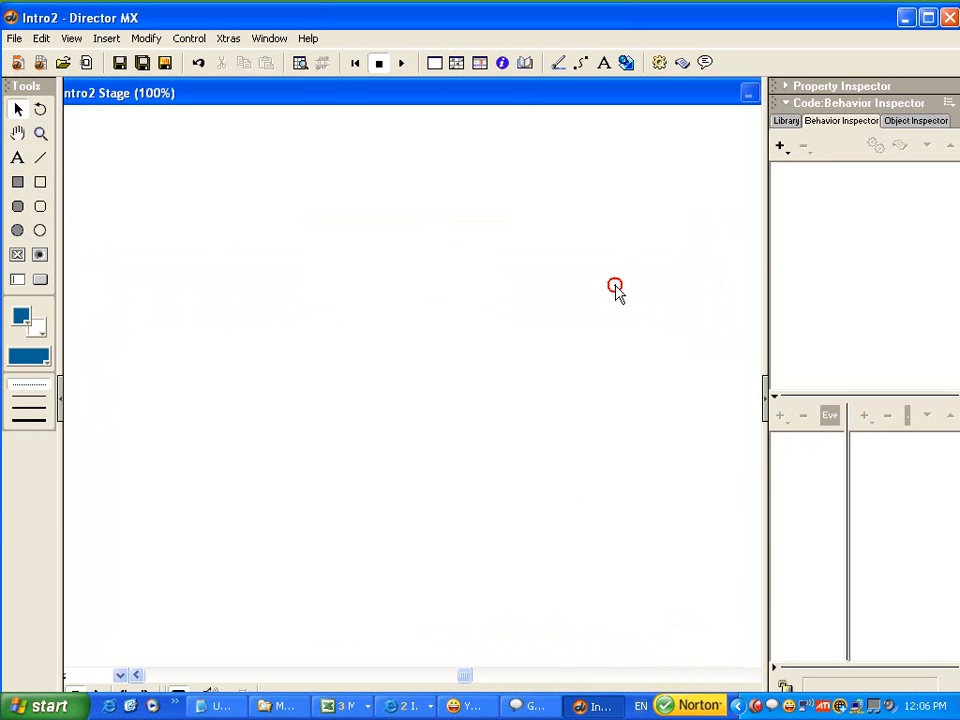
Draw a text box about 317 pixels wide on the Stage and enter "Thank you ..." in it.
click(18, 158)
mouse_move(300, 272)
mouse_down()
mouse_move(619, 497)
mouse_move(604, 470)
mouse_up()
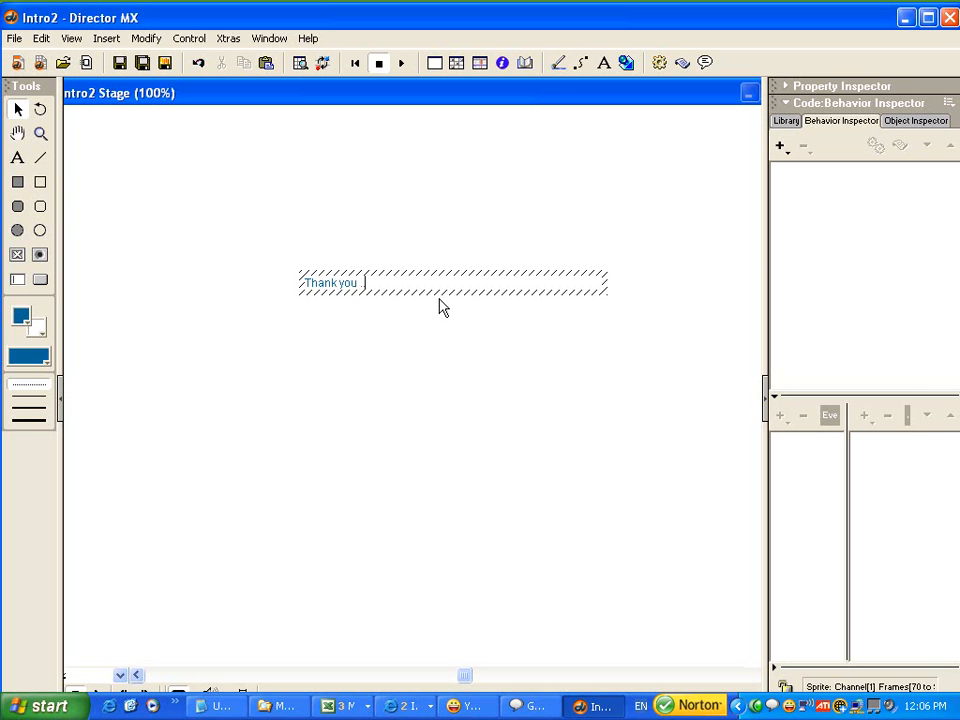
click(508, 241)
Narrow the empty text box to about 233 pixels and try to increase its height.
click(344, 288)
drag(645, 303, 516, 308)
drag(403, 303, 405, 370)
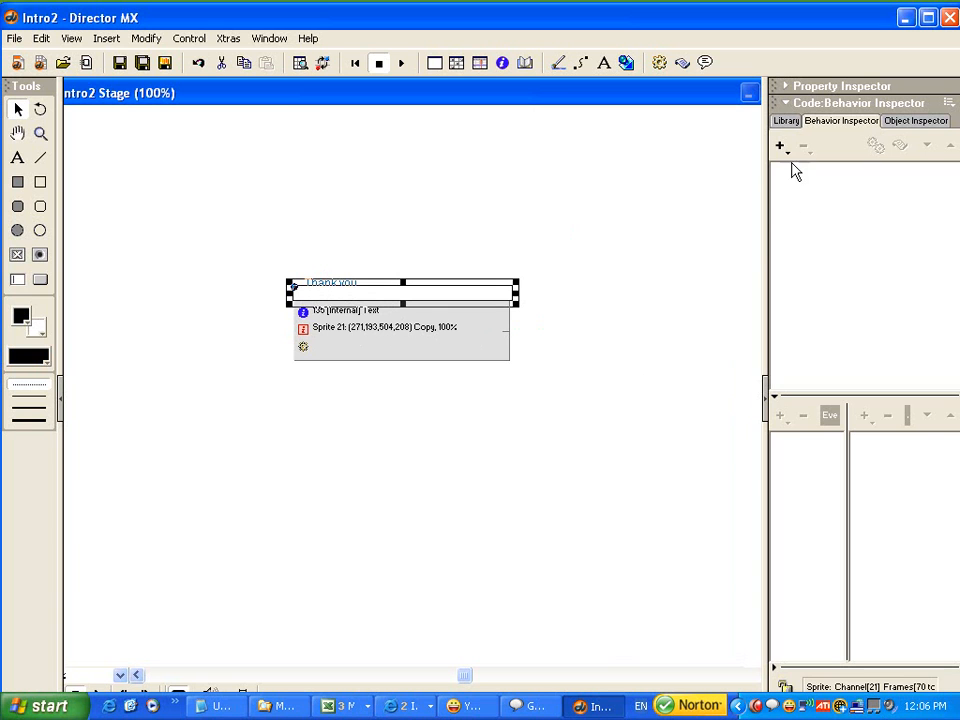
Set the empty text box's framing to Fixed and enlarge it to about 325 by 165 pixels.
click(806, 87)
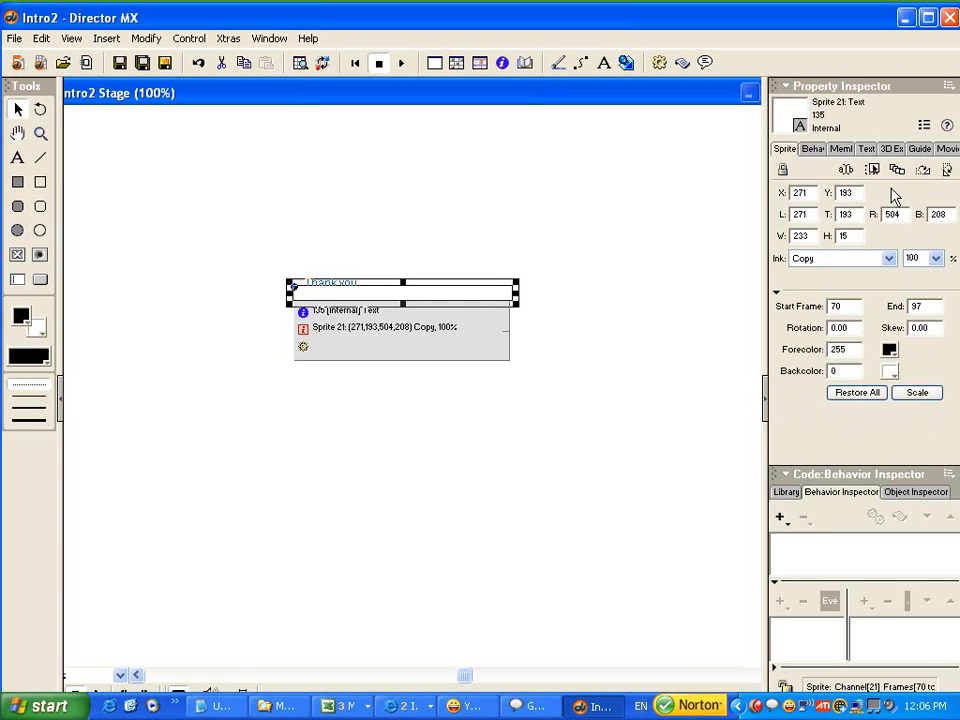
click(866, 150)
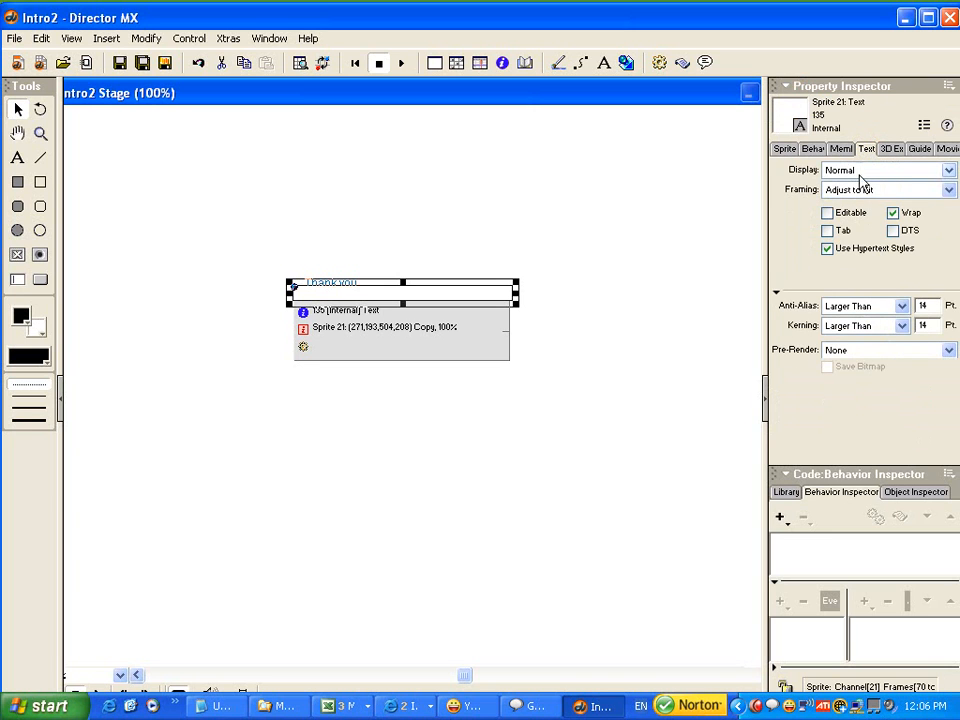
click(858, 191)
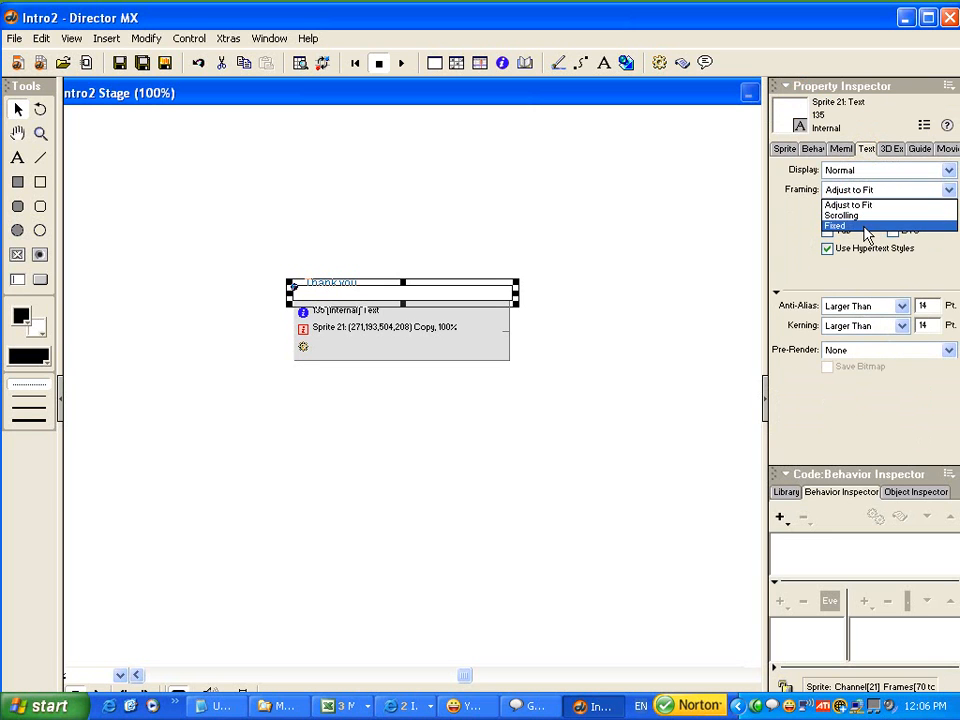
click(864, 227)
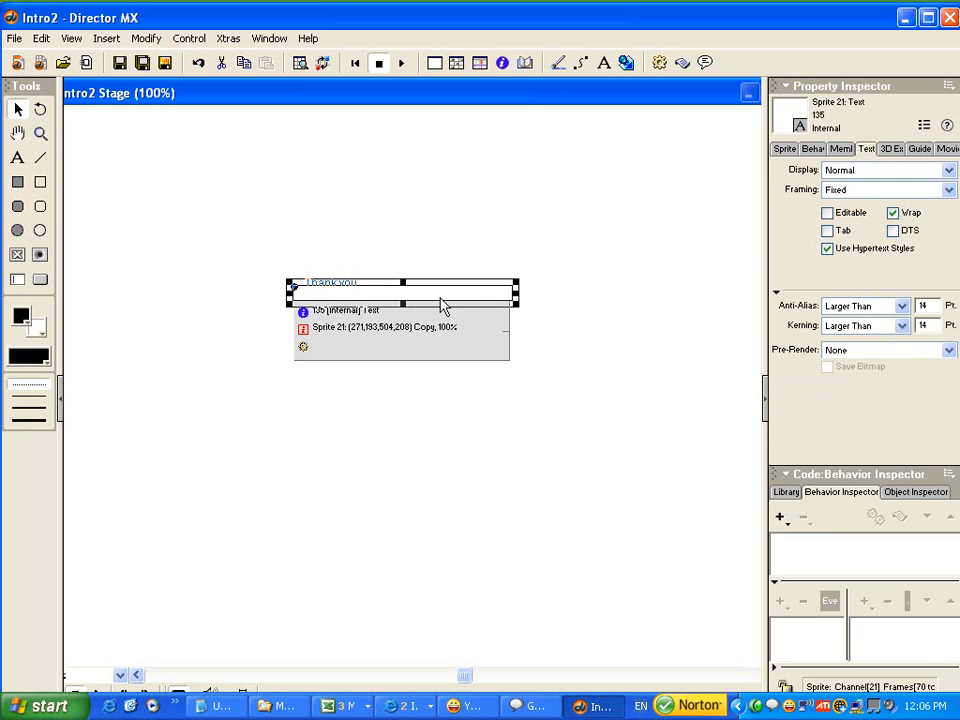
drag(404, 304, 405, 399)
drag(514, 401, 603, 447)
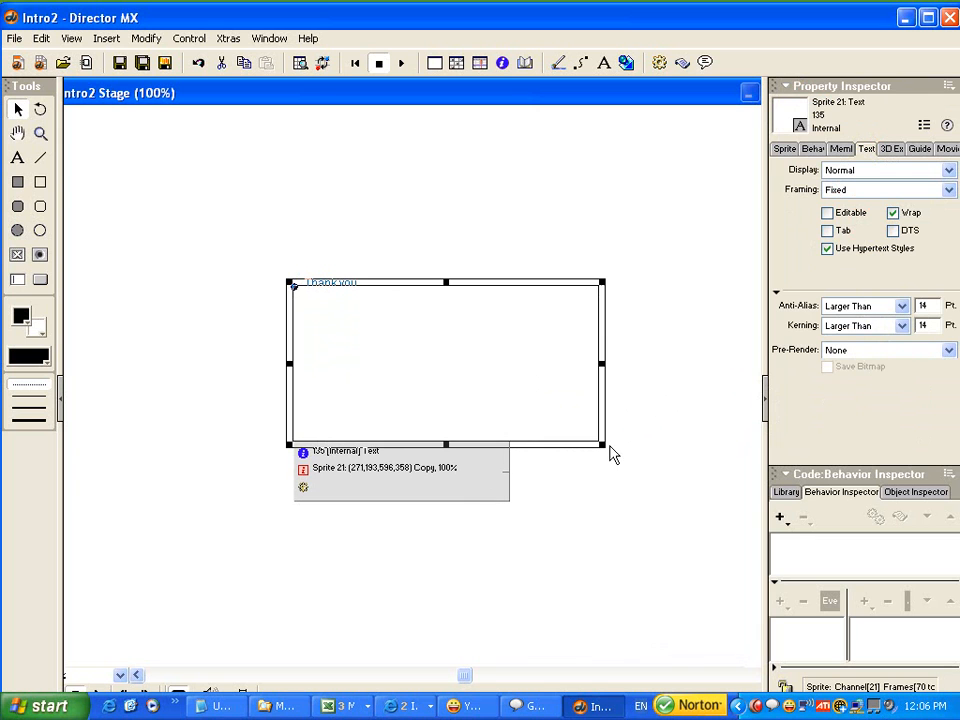
Set the framing of the "Thank you ..." text to Fixed and increase its box height to about 144 pixels.
click(448, 232)
click(328, 287)
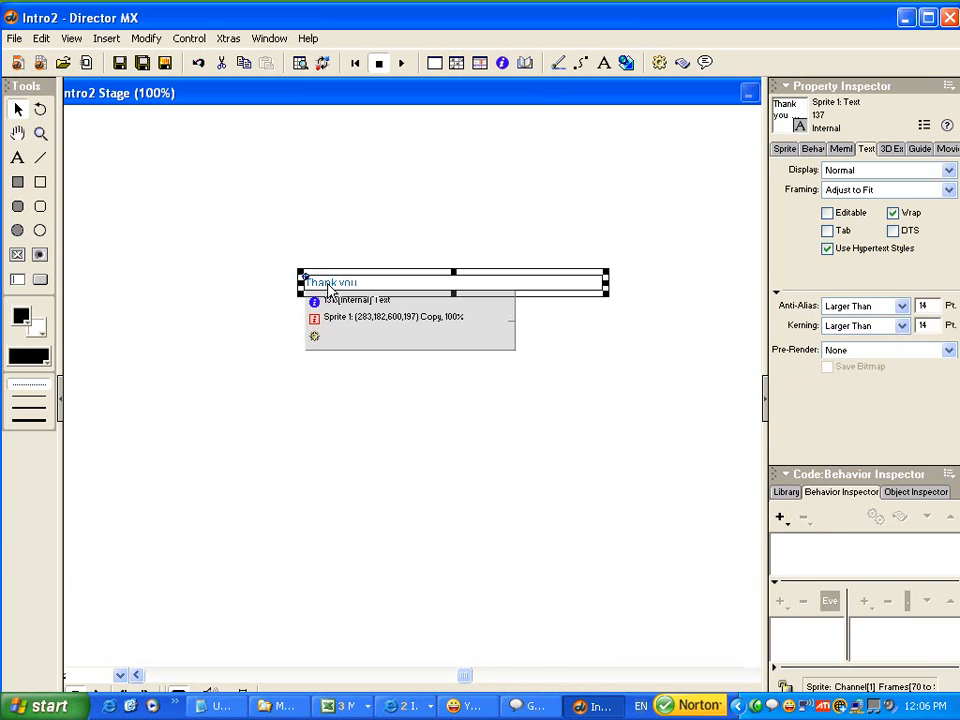
drag(606, 294, 606, 367)
click(858, 190)
click(858, 226)
drag(455, 297, 455, 413)
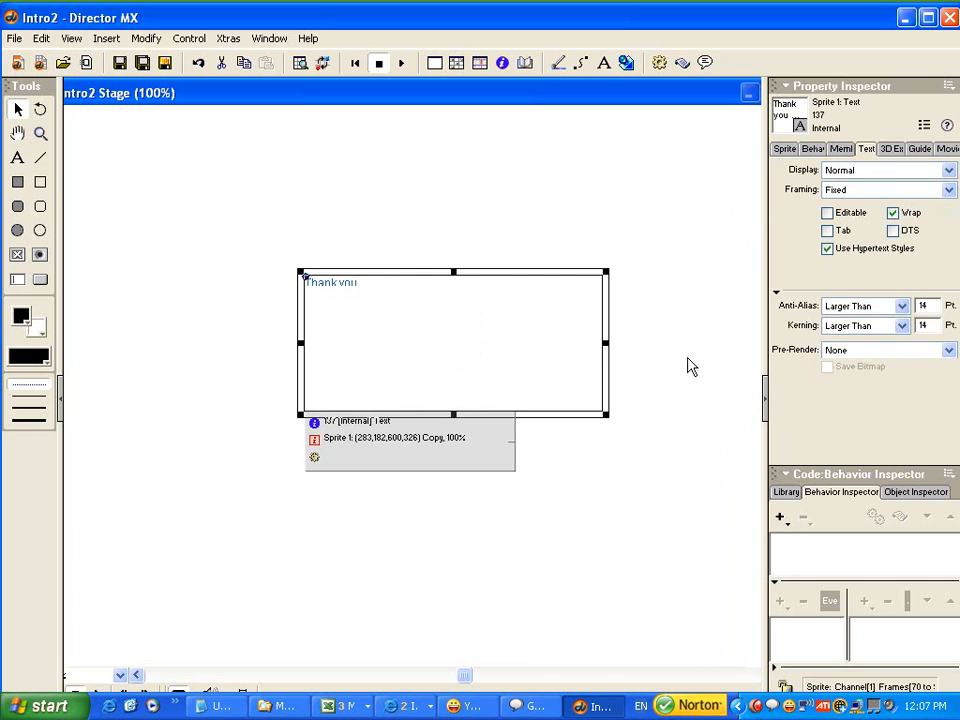
Set the font size of the "Thank you ..." text to 48 in the Text Inspector.
click(840, 87)
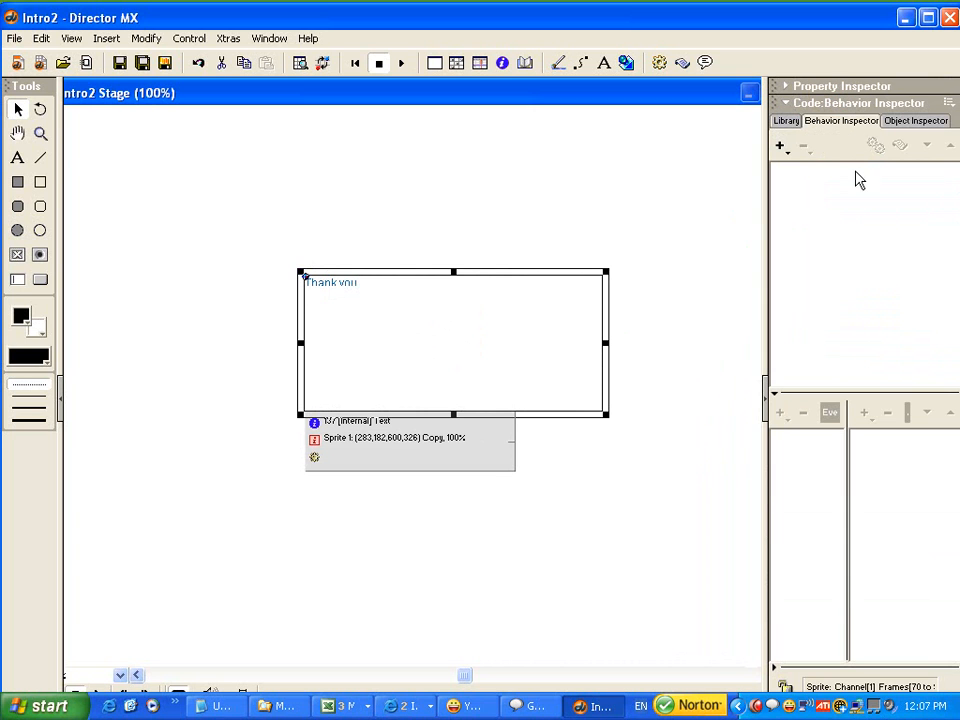
click(808, 104)
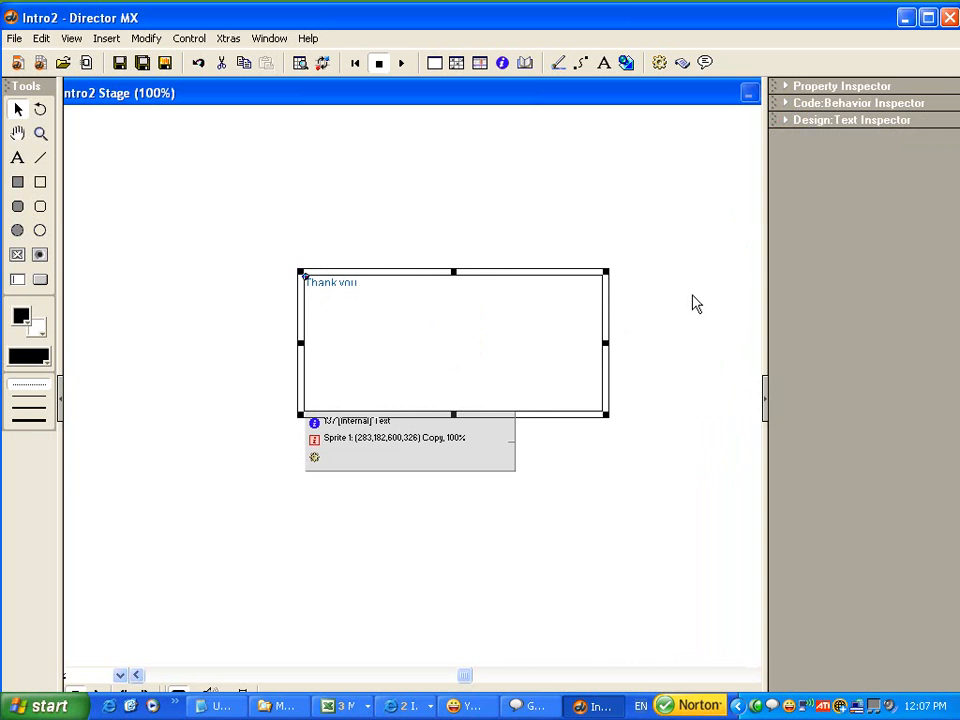
click(820, 121)
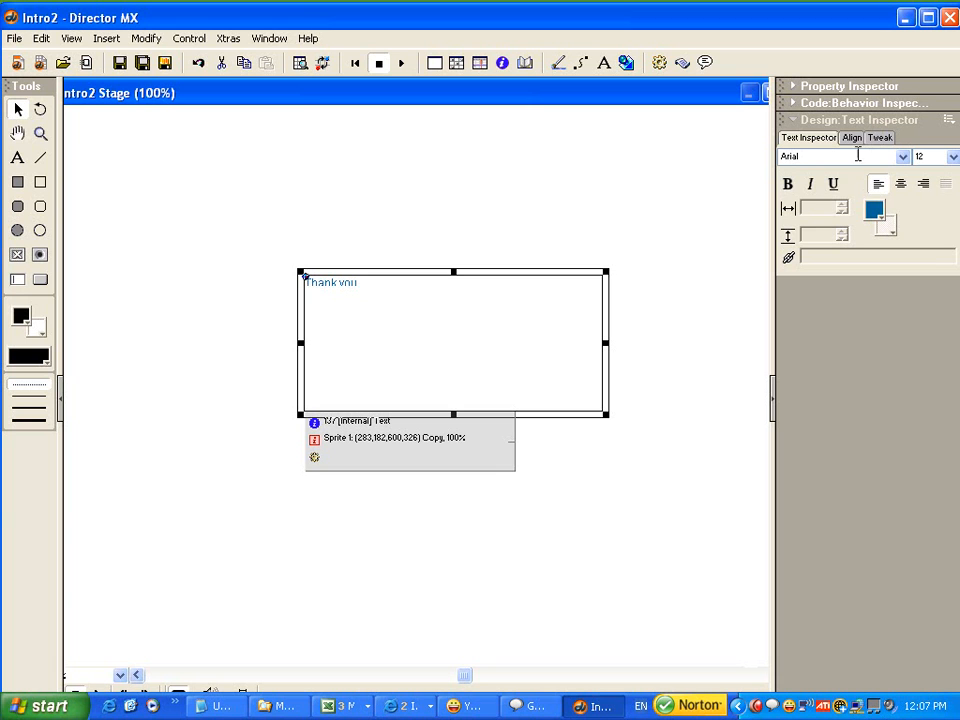
click(953, 157)
click(922, 244)
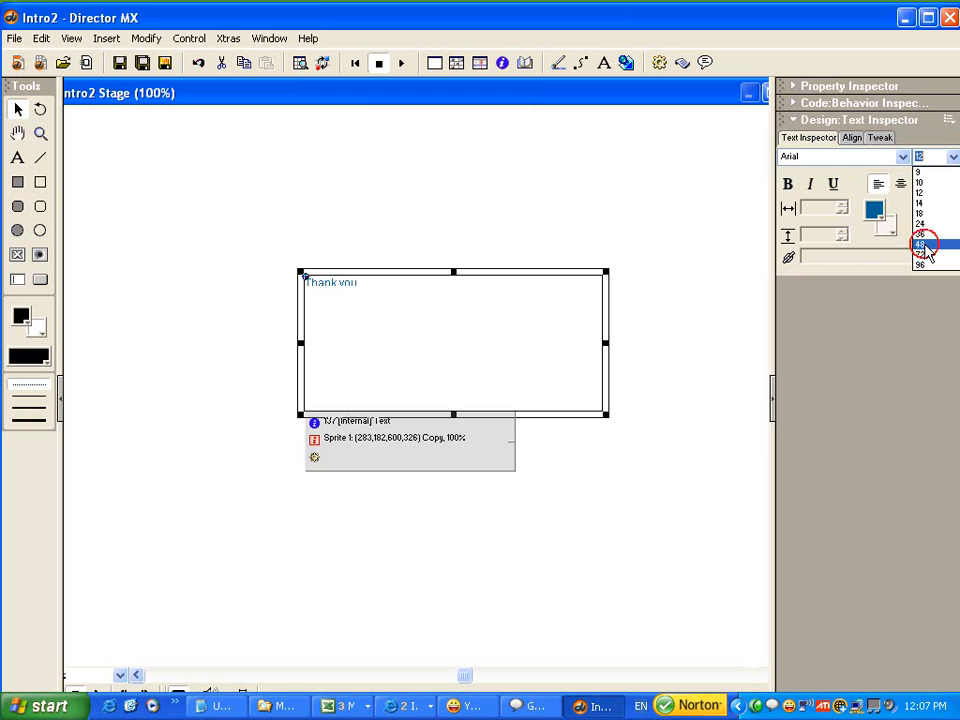
Increase the line spacing of the whole "Thank you ..." text so it sits lower in its box.
double_click(354, 296)
double_click(340, 303)
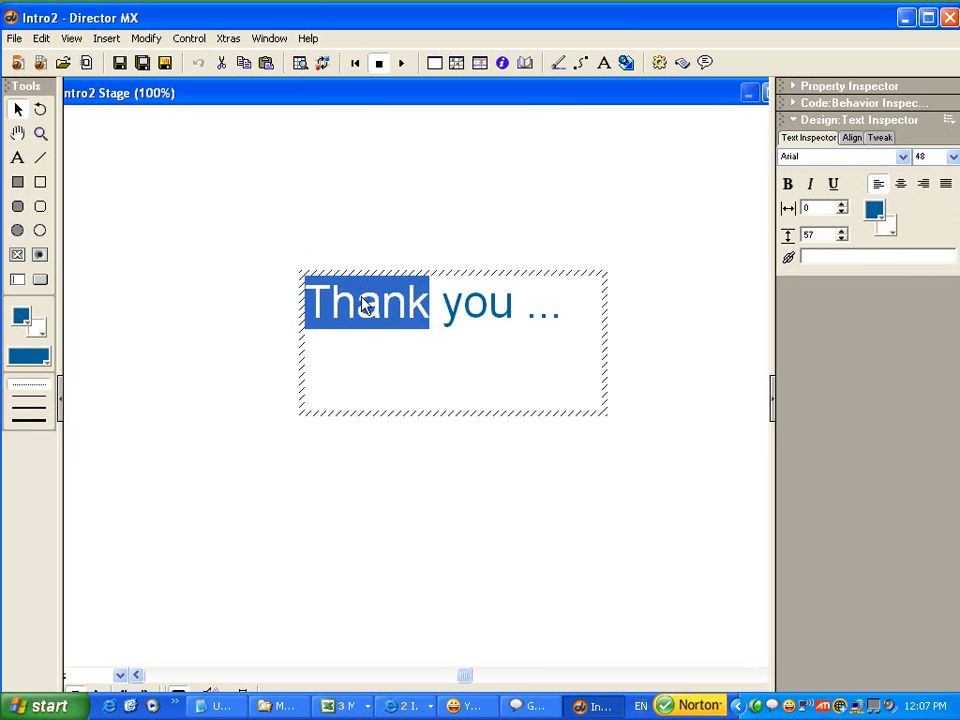
key(ctrl+a)
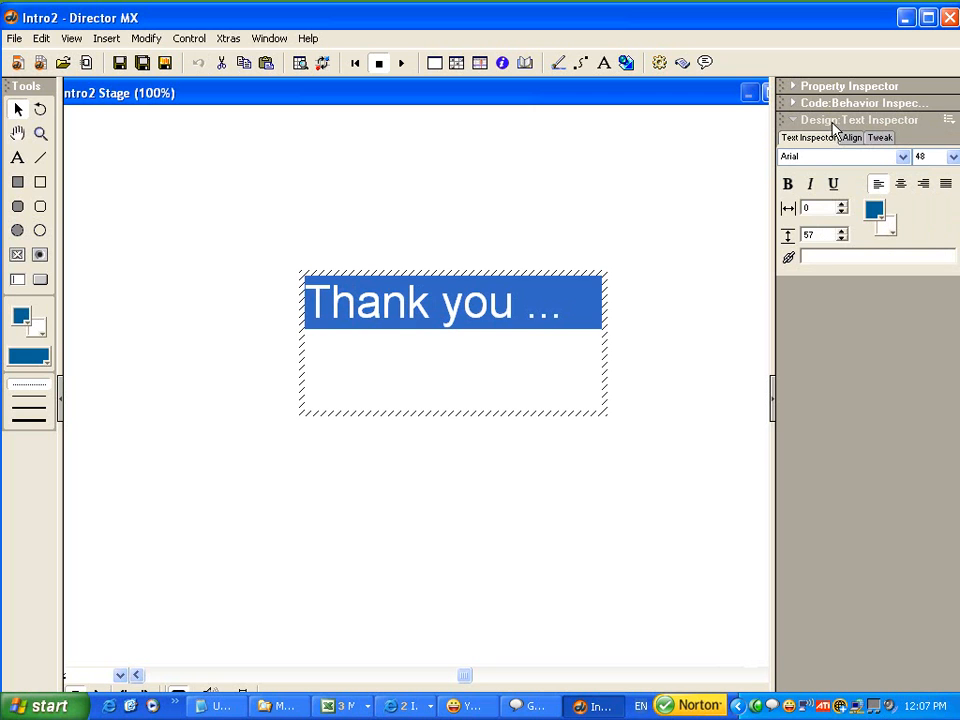
click(842, 231)
click(842, 231)
click(842, 231)
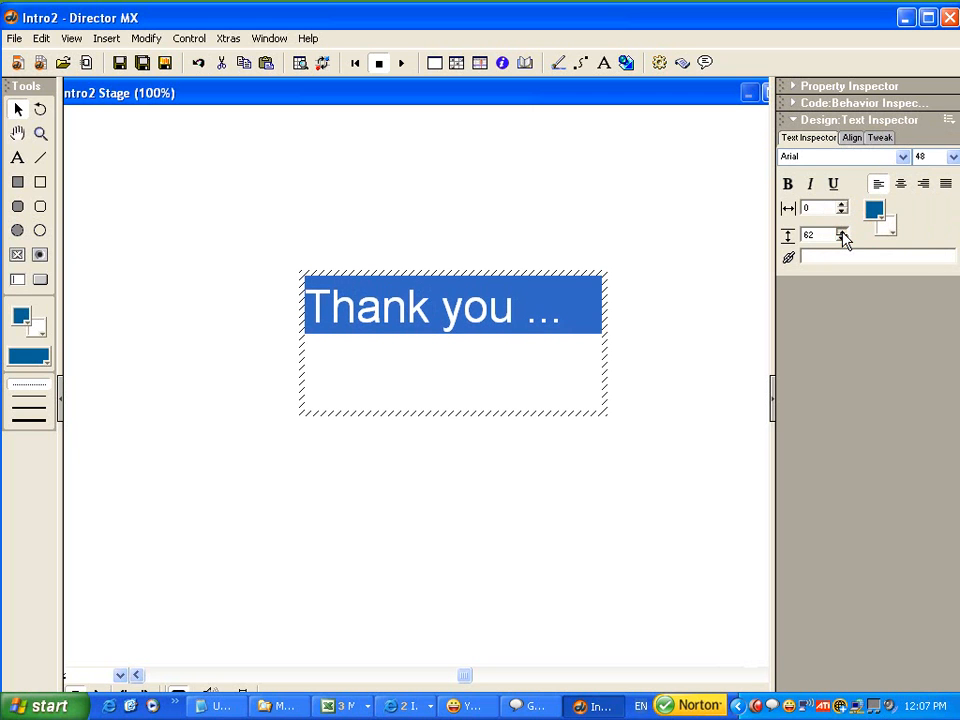
click(842, 233)
click(842, 233)
click(842, 233)
click(842, 233)
click(842, 233)
click(842, 233)
click(842, 233)
click(842, 233)
click(617, 225)
click(388, 336)
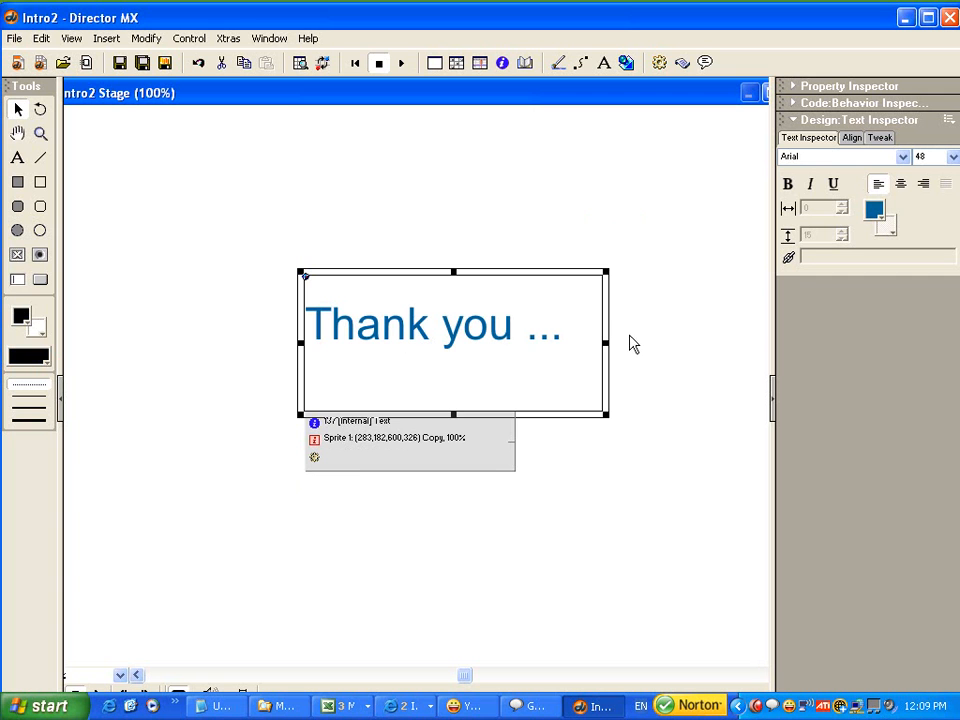
Shorten the "Thank you ..." sprite in the Score to span only frame 70, and lower the Score window.
key(ctrl+4)
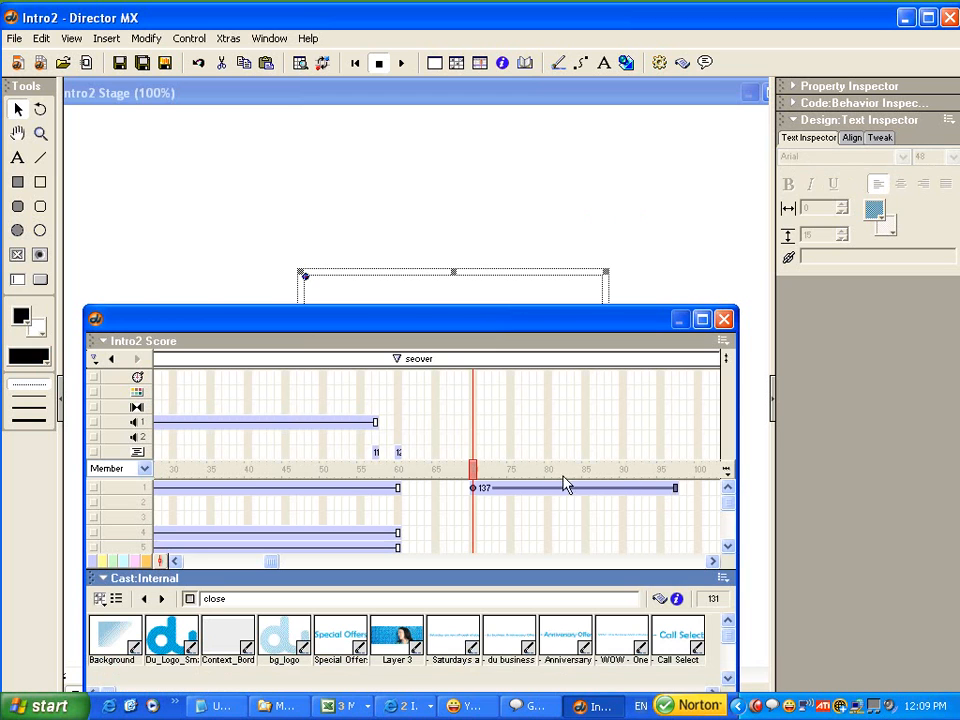
drag(677, 489, 475, 483)
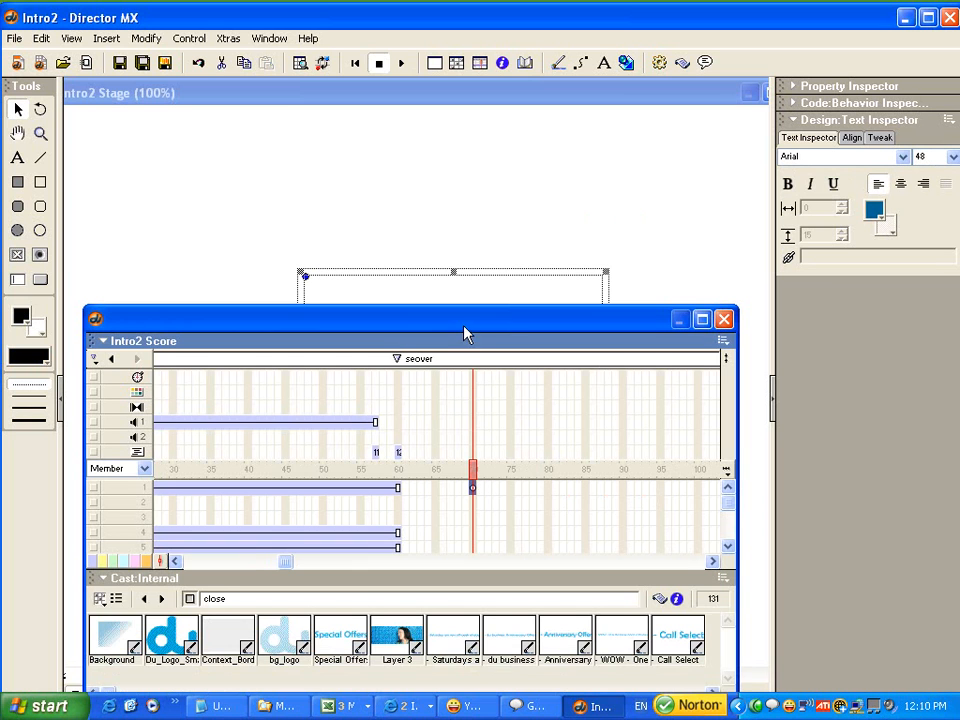
drag(464, 327, 465, 352)
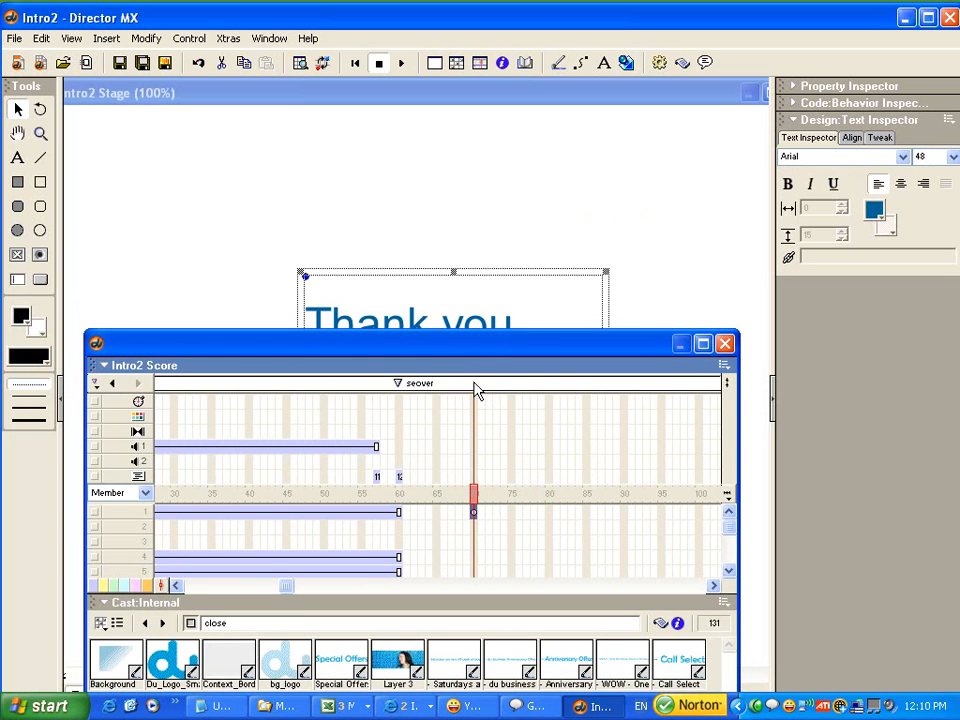
Add a marker named "thanks" at frame 70 of the Score.
click(475, 384)
text(than)
double_click(490, 382)
right_click(495, 378)
click(534, 430)
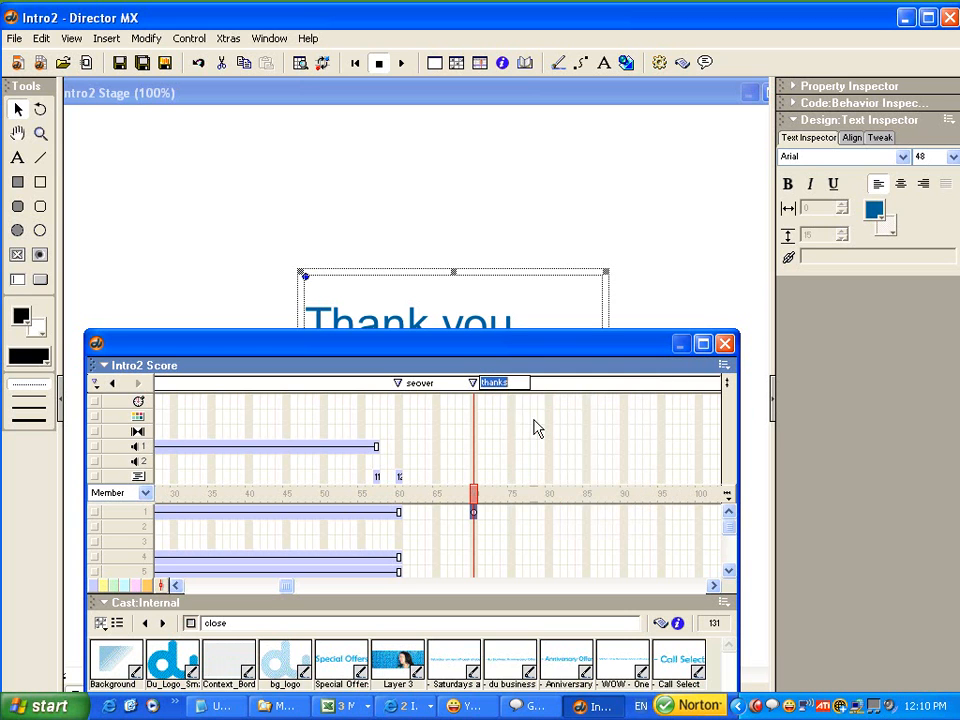
click(476, 513)
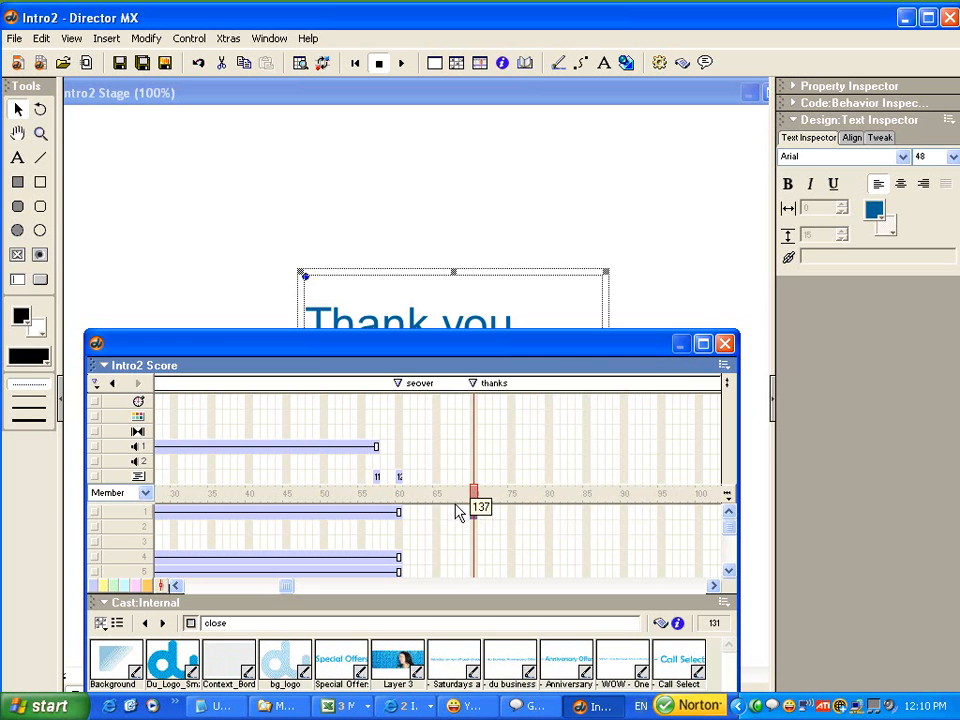
Select the Close button on the Stage at frame 60 and open its close behavior's script at the mouseUp handler.
click(398, 494)
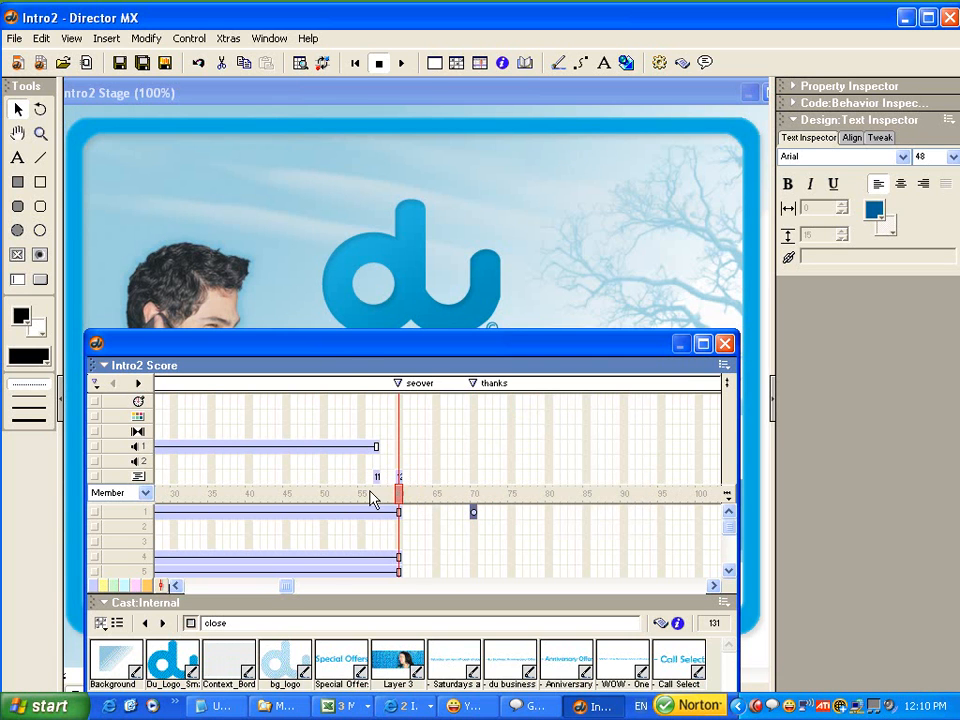
click(418, 94)
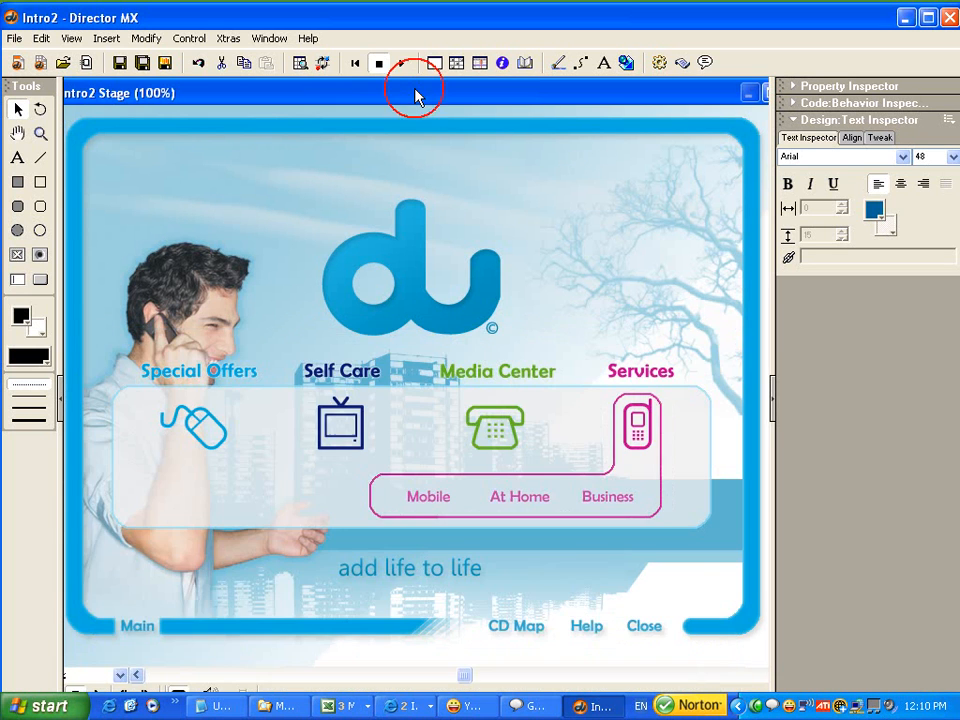
click(643, 630)
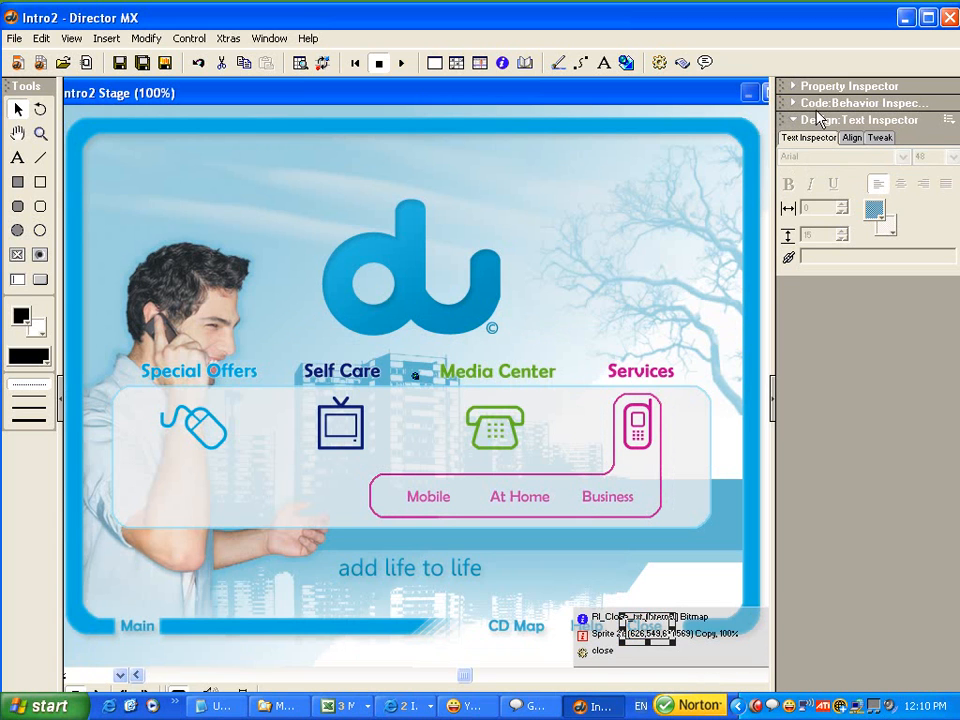
click(818, 120)
click(820, 104)
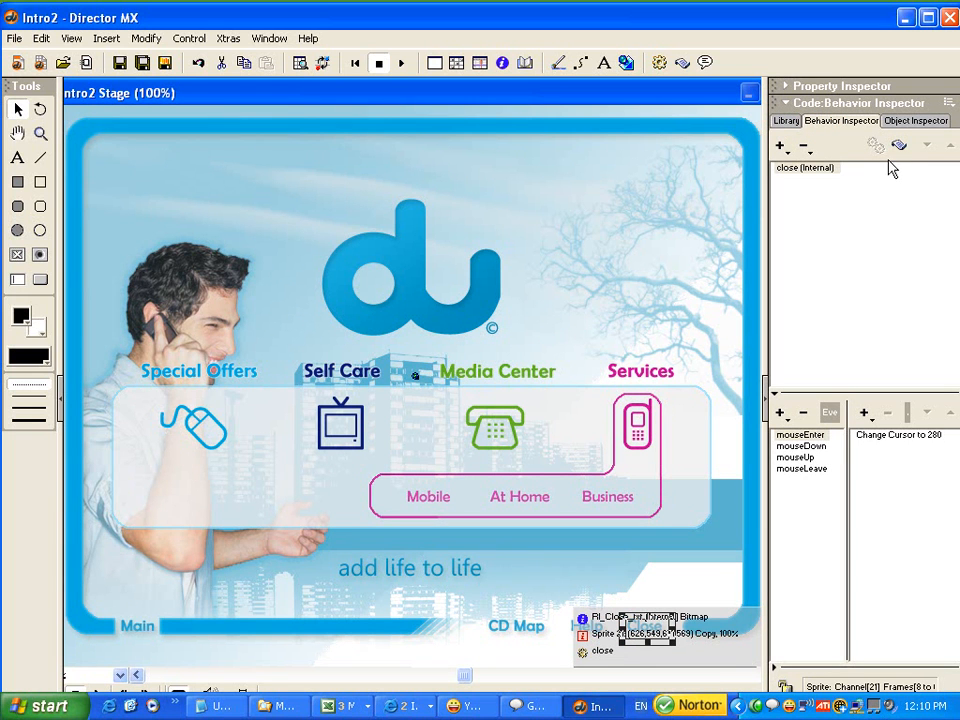
click(797, 457)
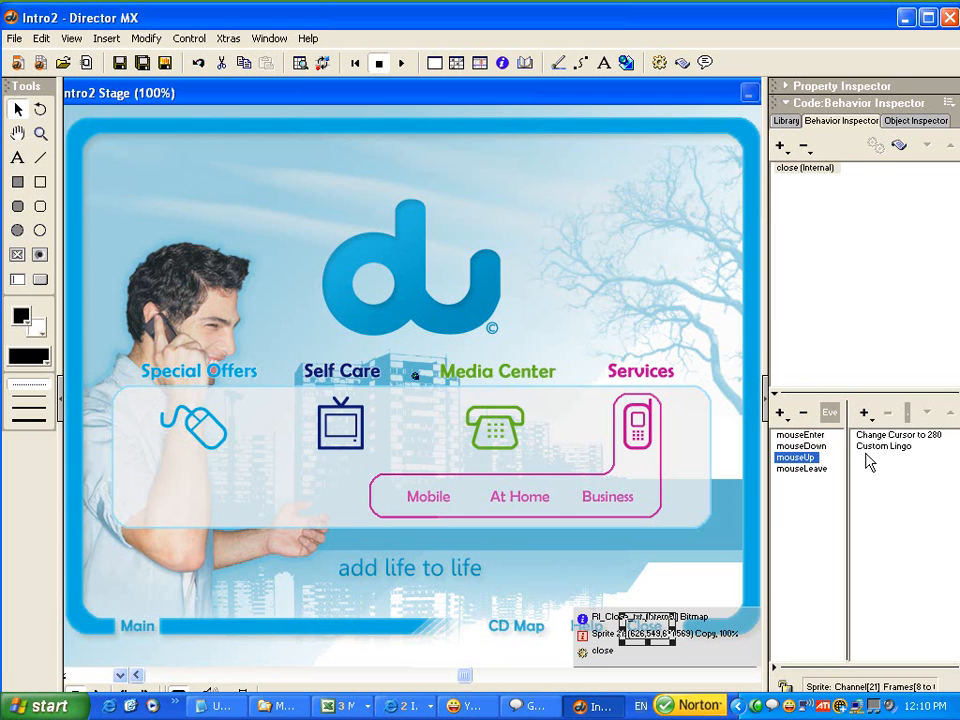
click(898, 145)
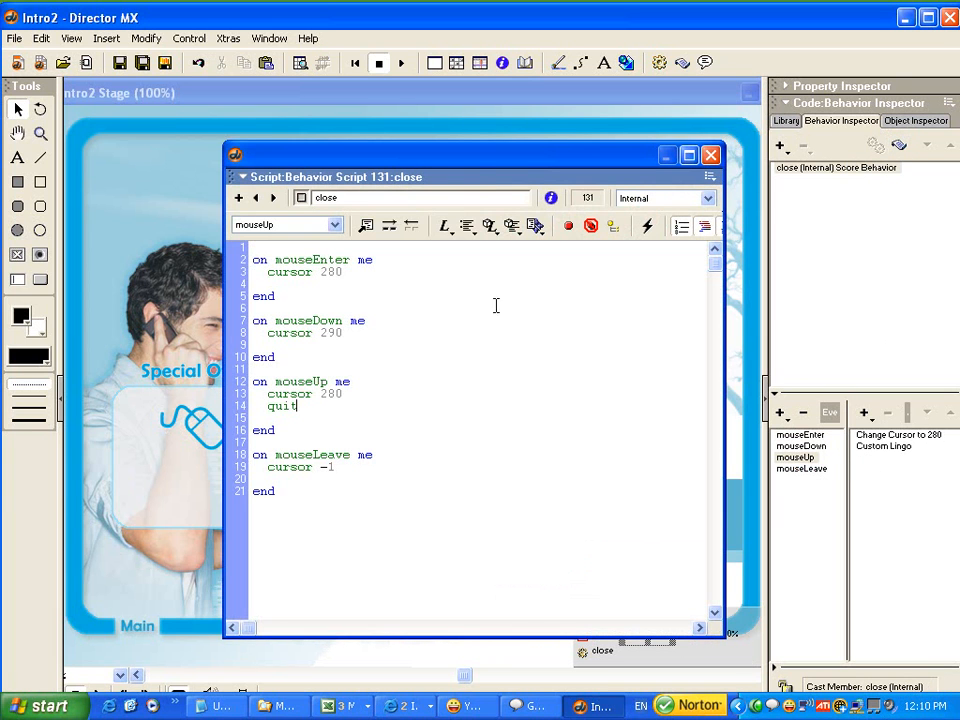
Replace the quit command in the close behavior's mouseUp handler with go "thanks", and close the script.
drag(302, 406, 253, 406)
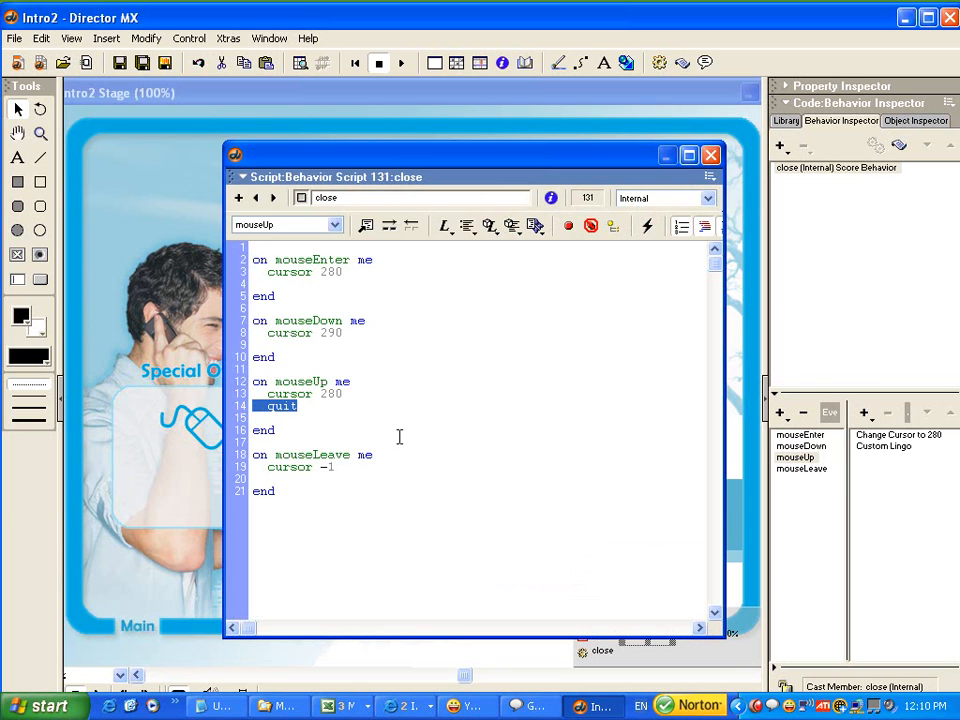
key(Delete)
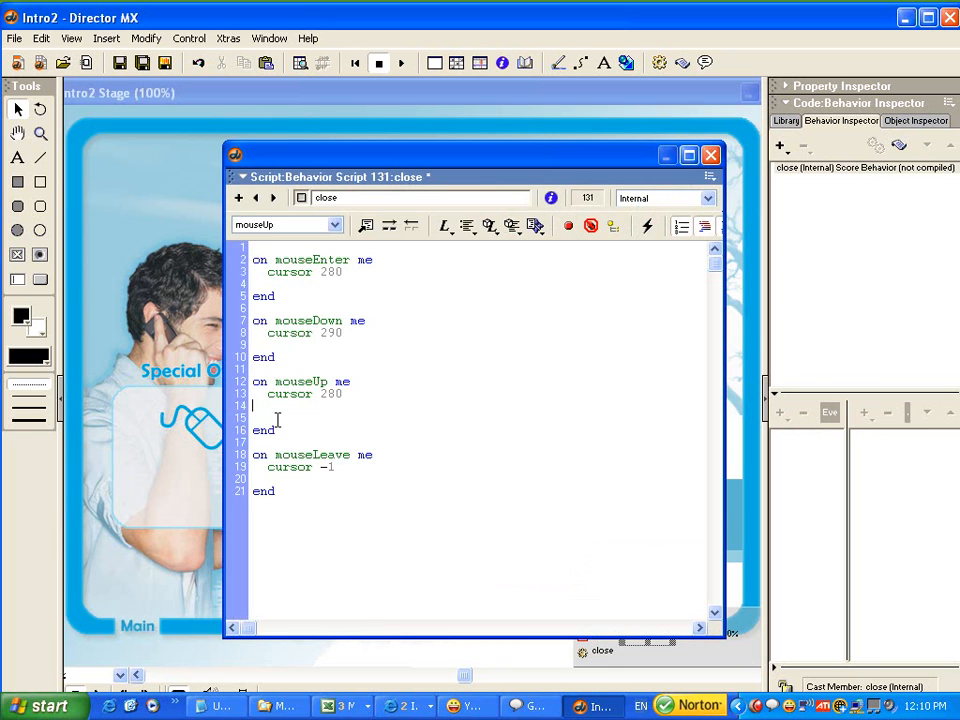
key(ctrl+z)
click(278, 420)
key(shift+Left)
key(shift+Left)
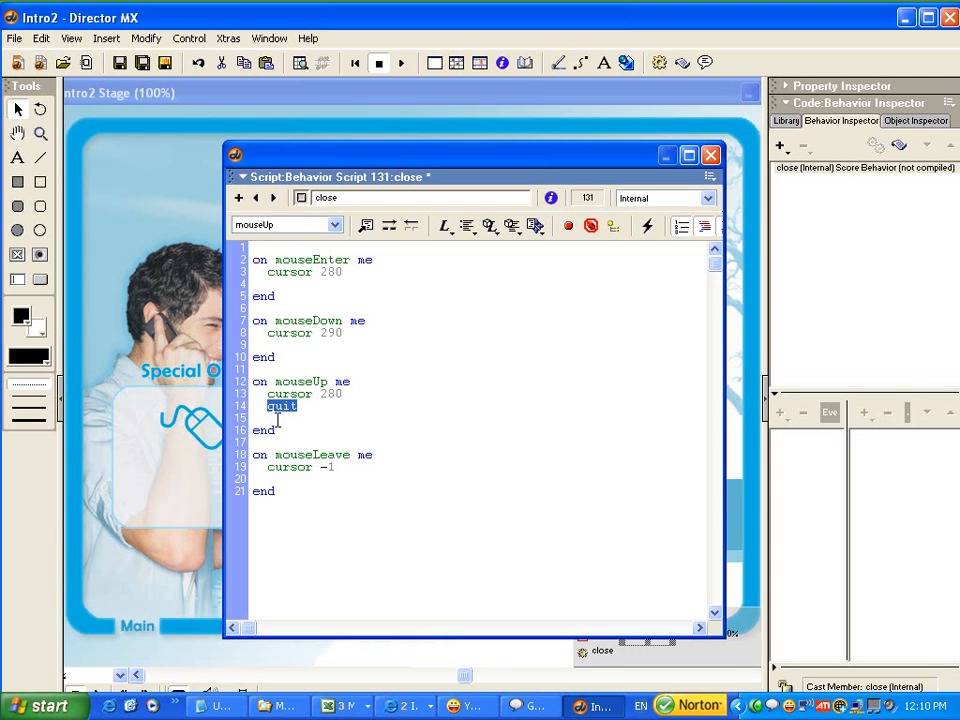
text(go "")
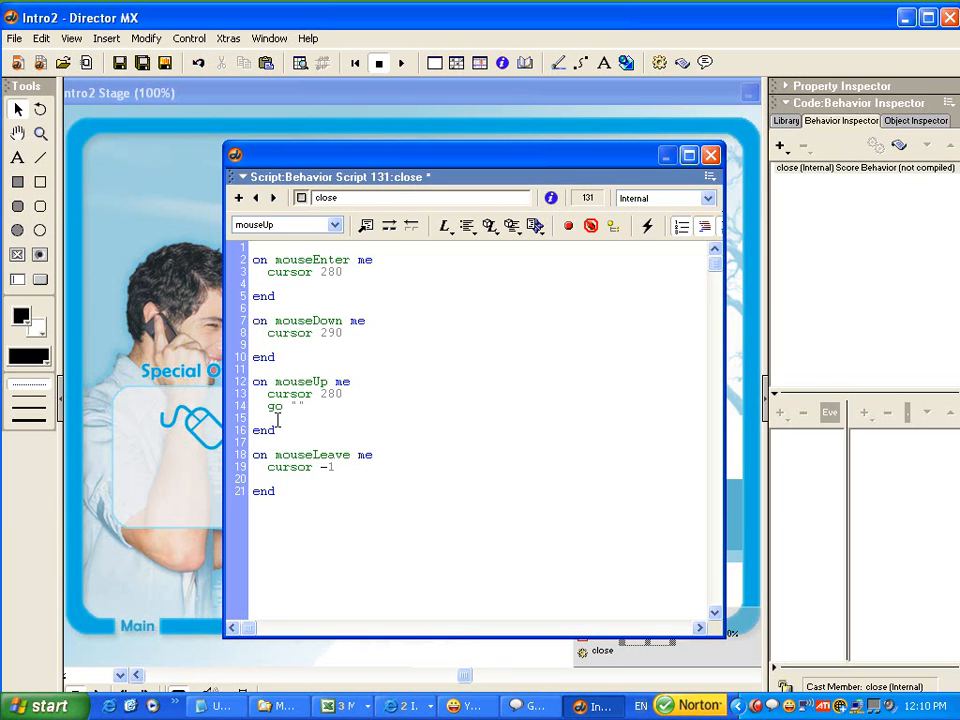
text(thanks)
click(710, 155)
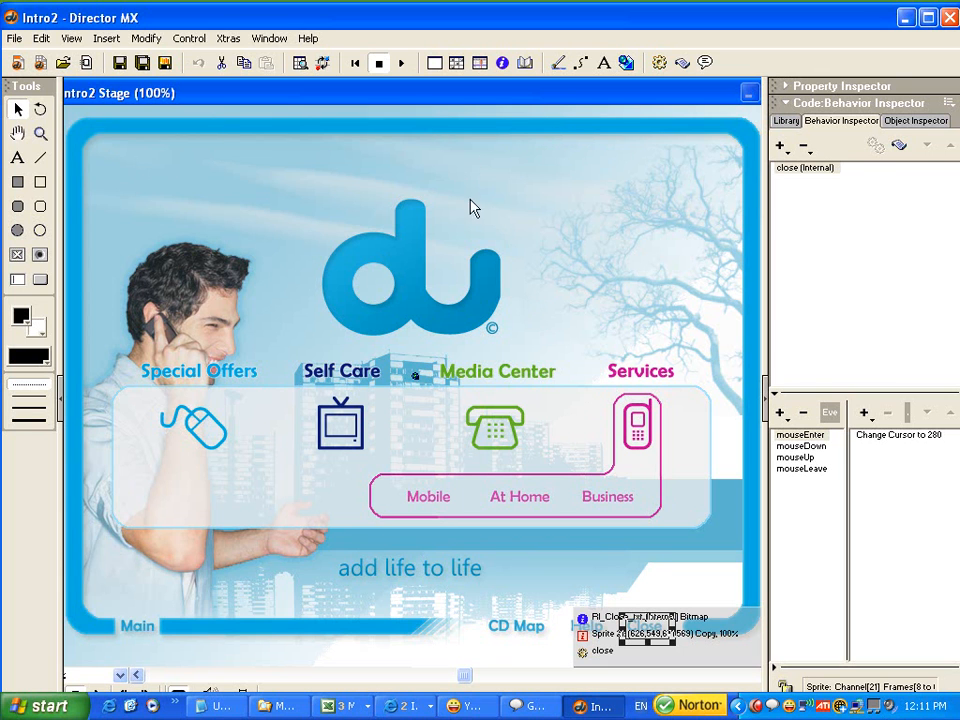
Play the movie to test the Close button and the Services menu, and stop playback.
click(401, 64)
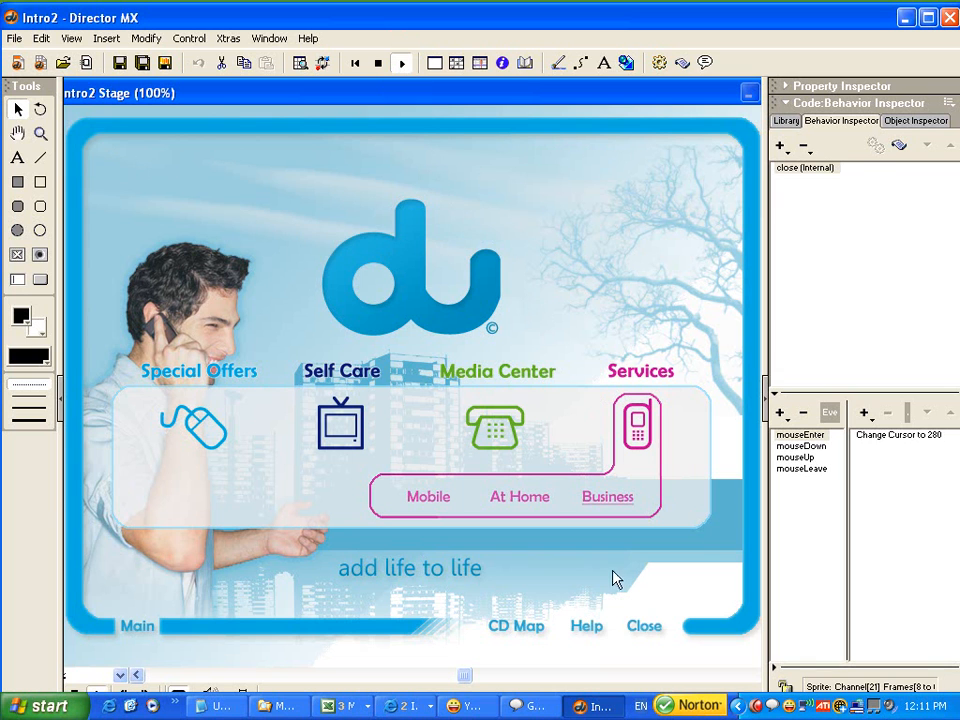
click(645, 630)
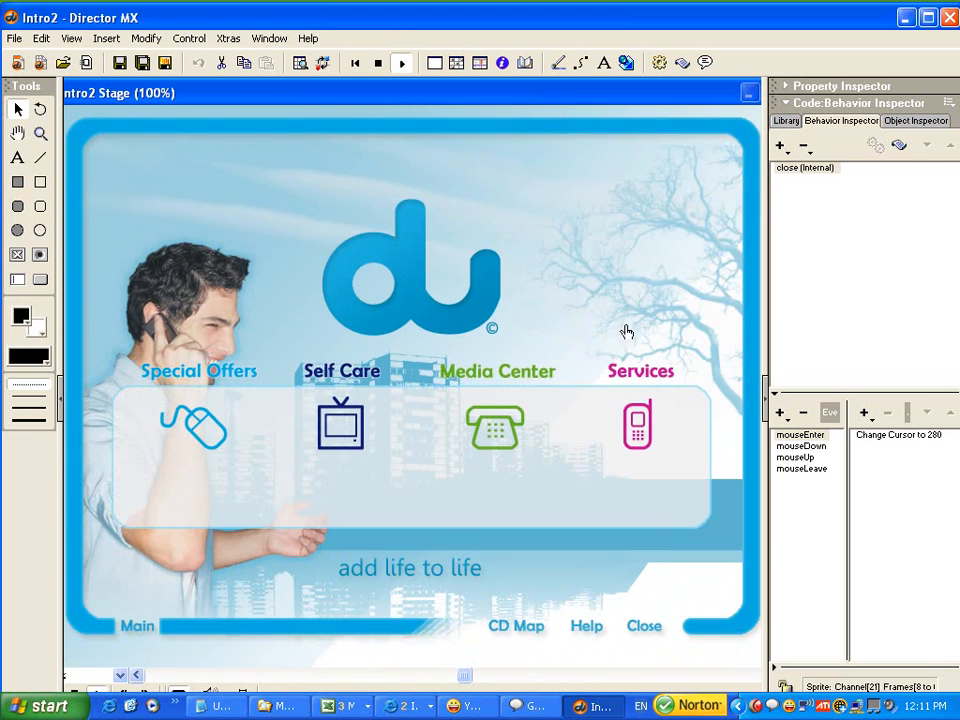
click(652, 430)
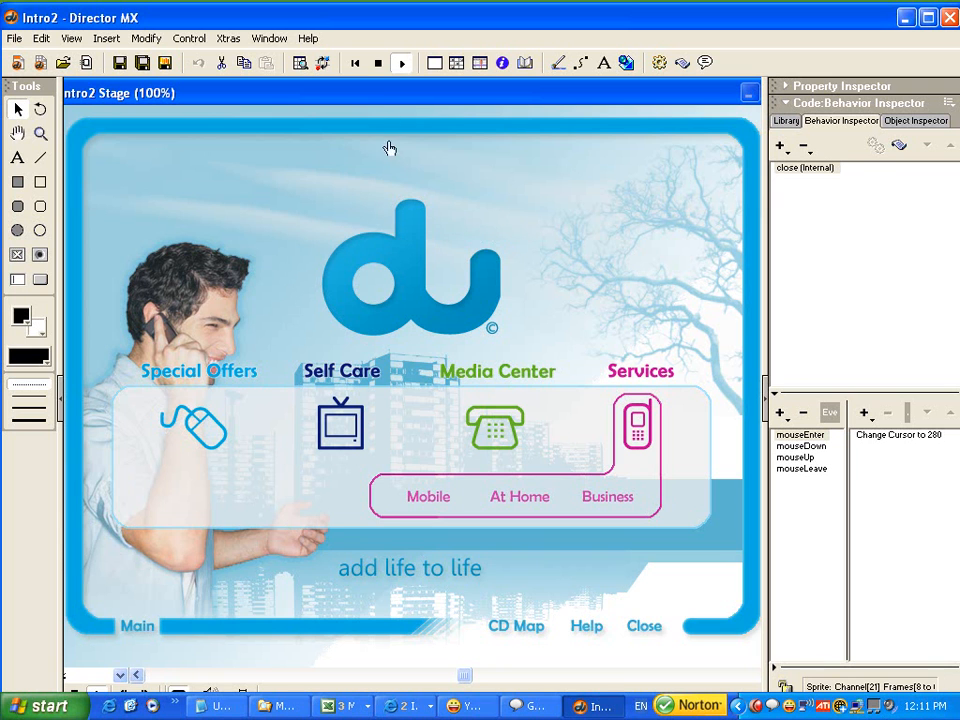
click(376, 63)
Add a DMFade transition from DM Transition Pack 1 at frame 70 of the Score and adjust its duration.
key(ctrl+4)
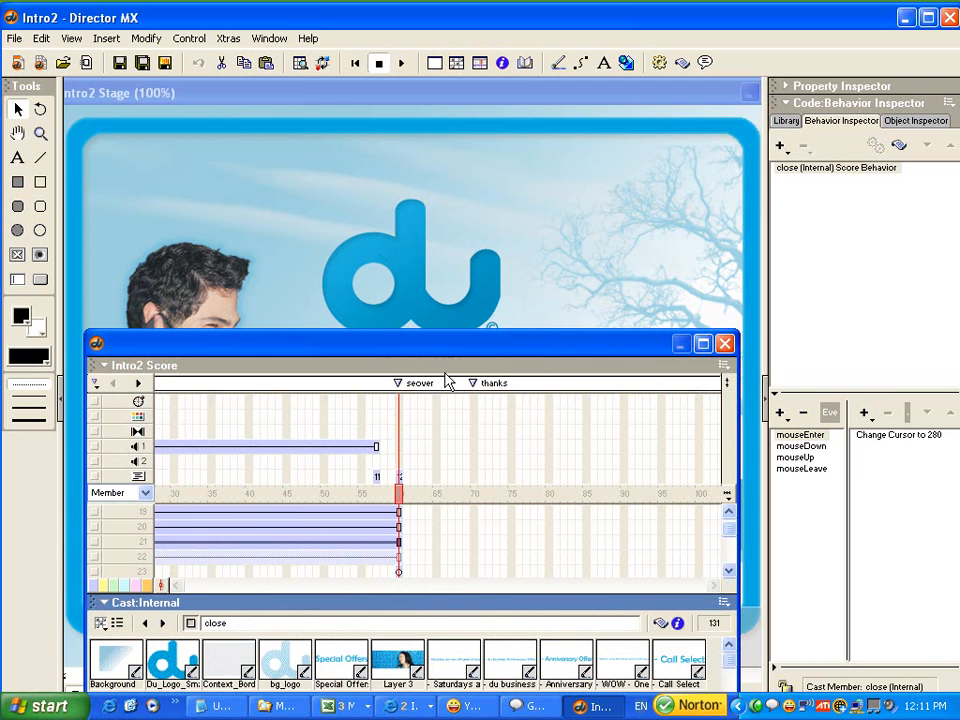
click(474, 492)
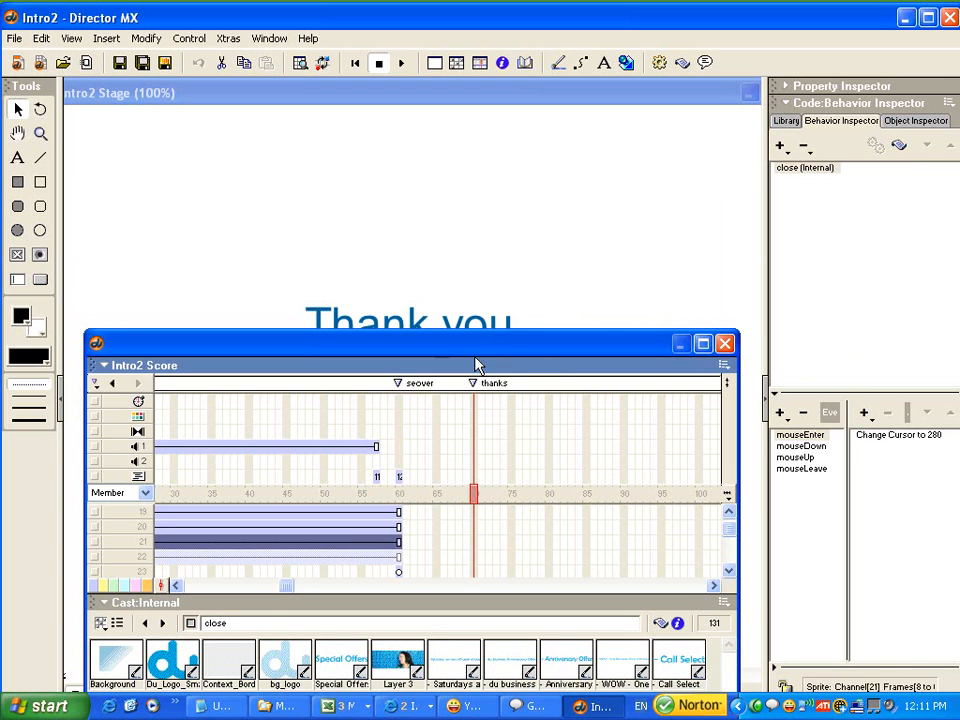
drag(476, 355, 369, 372)
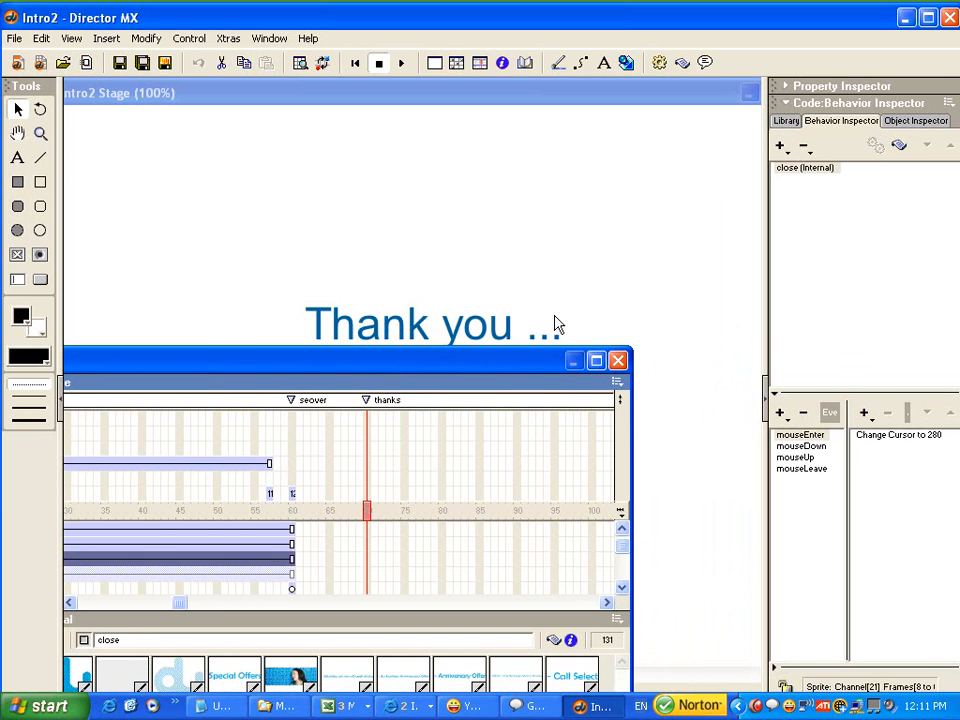
drag(505, 364, 612, 378)
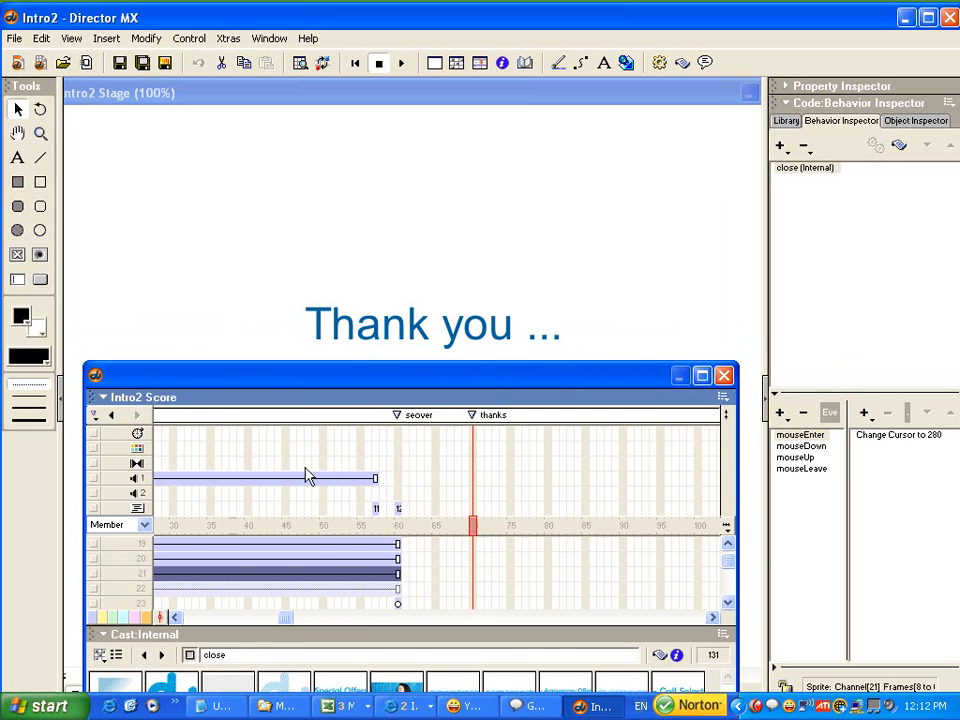
double_click(476, 465)
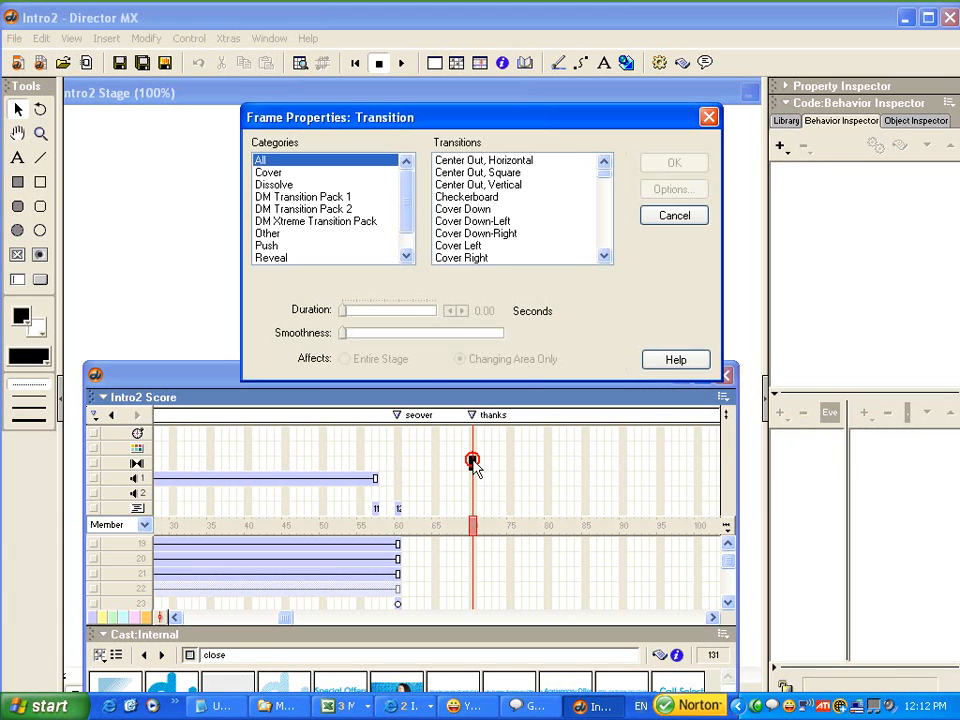
click(288, 197)
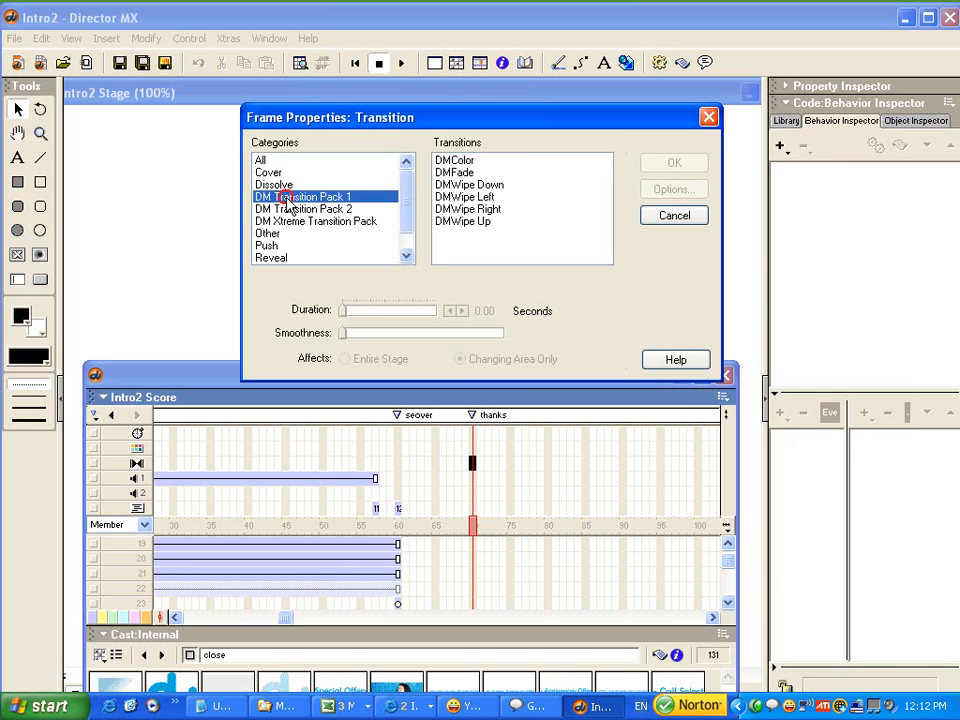
click(455, 172)
click(461, 311)
drag(462, 313, 463, 315)
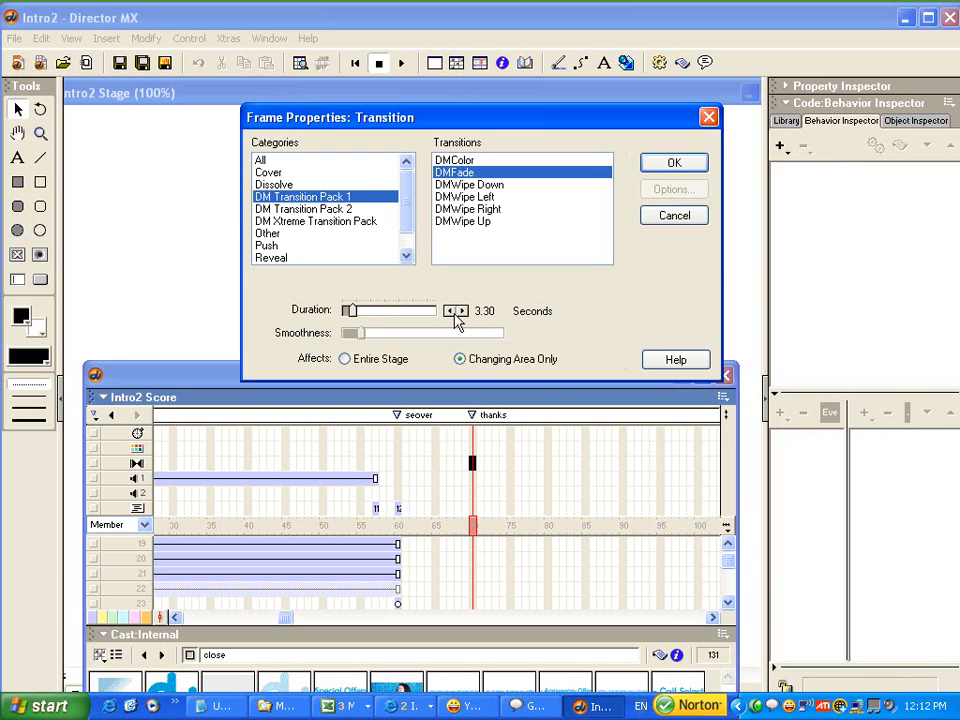
click(449, 311)
click(449, 311)
click(665, 166)
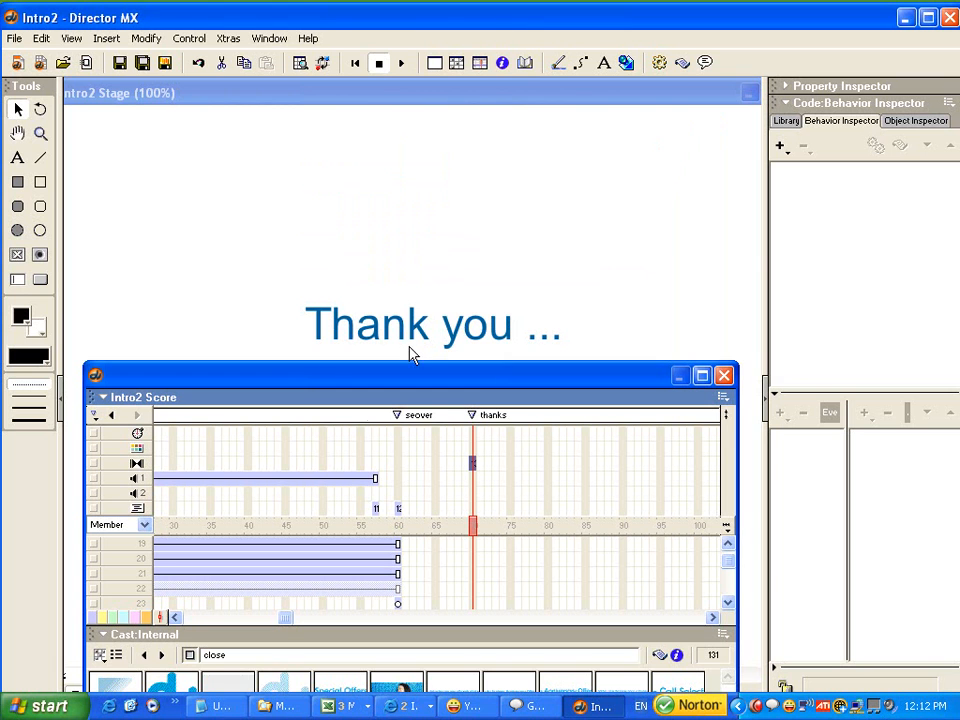
Play the movie from before the "seover" marker to preview the faded "Thank you ..." frame through the Close button, and stop.
drag(401, 529, 336, 522)
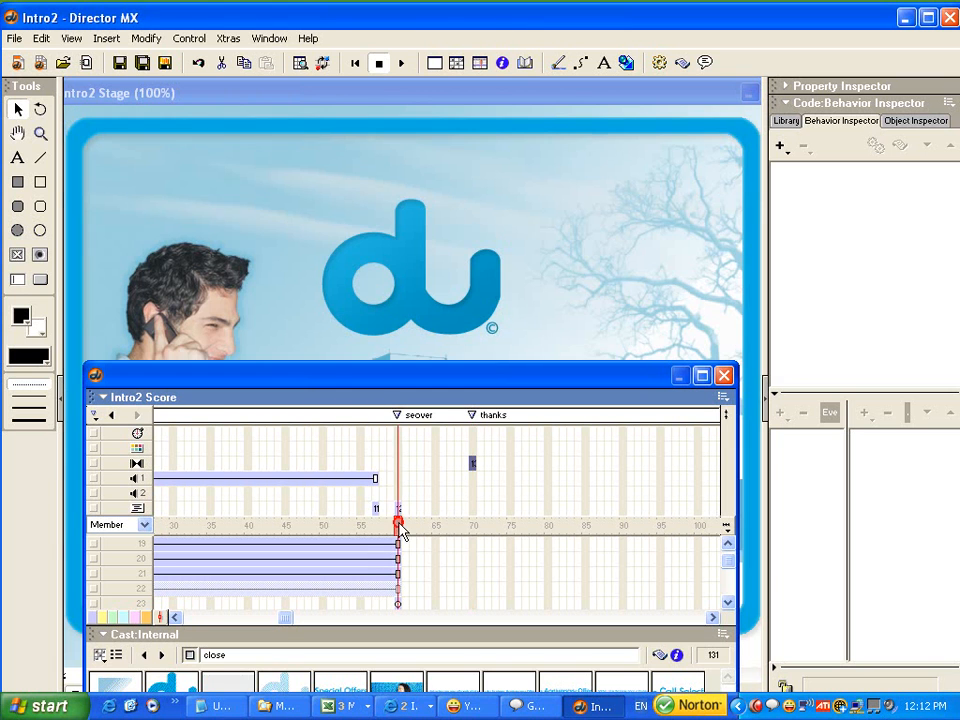
click(362, 90)
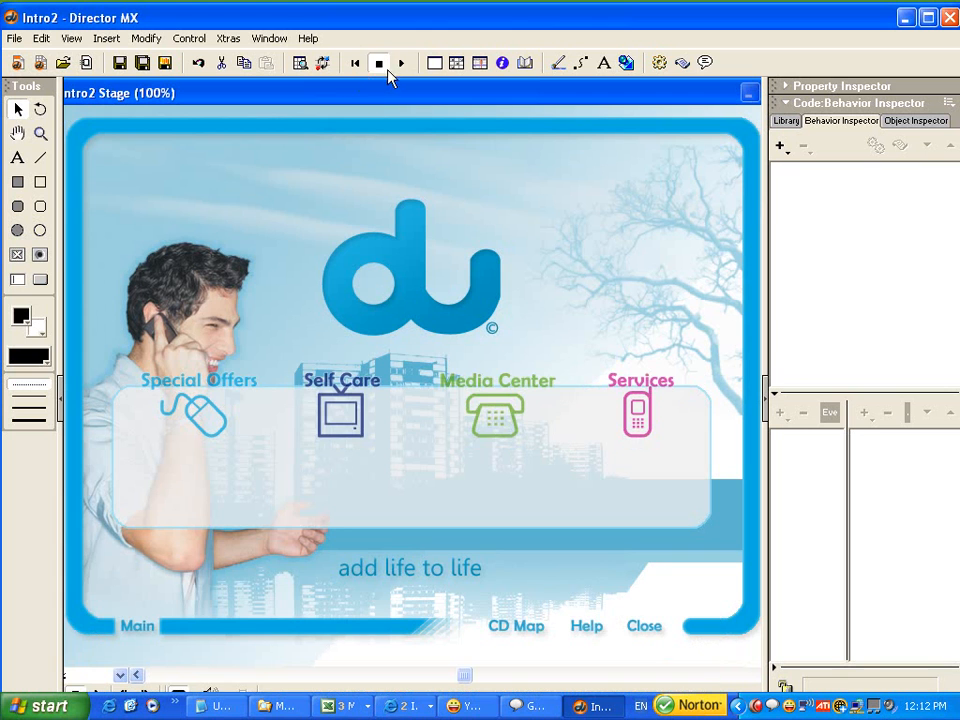
click(400, 64)
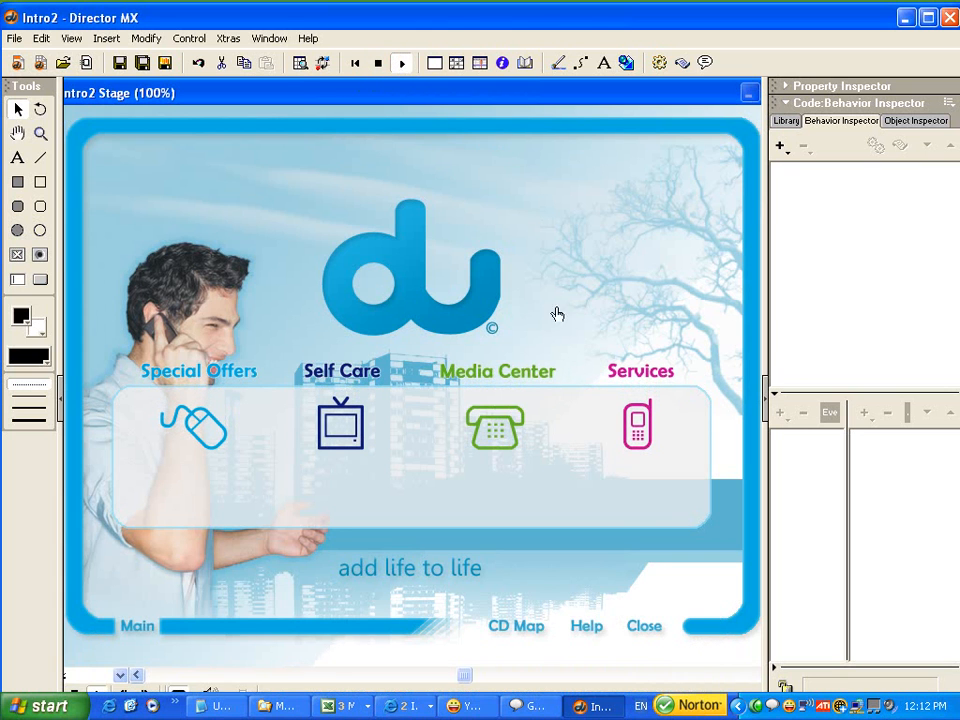
click(646, 627)
click(378, 63)
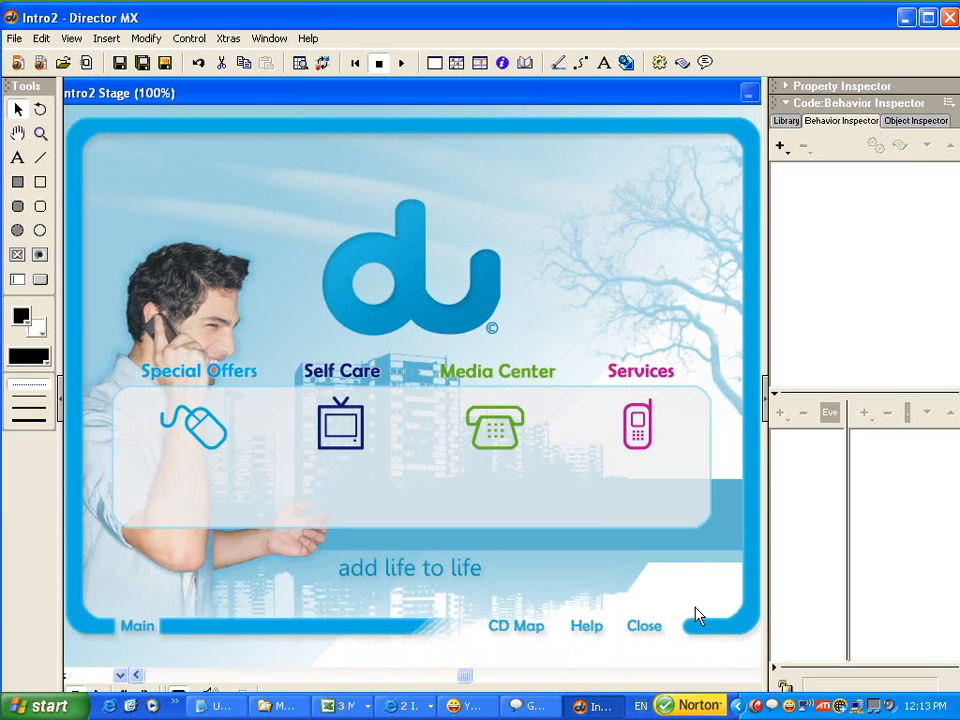
Select the Close button on the Stage and inspect its mouseUp action in the close behavior.
click(647, 630)
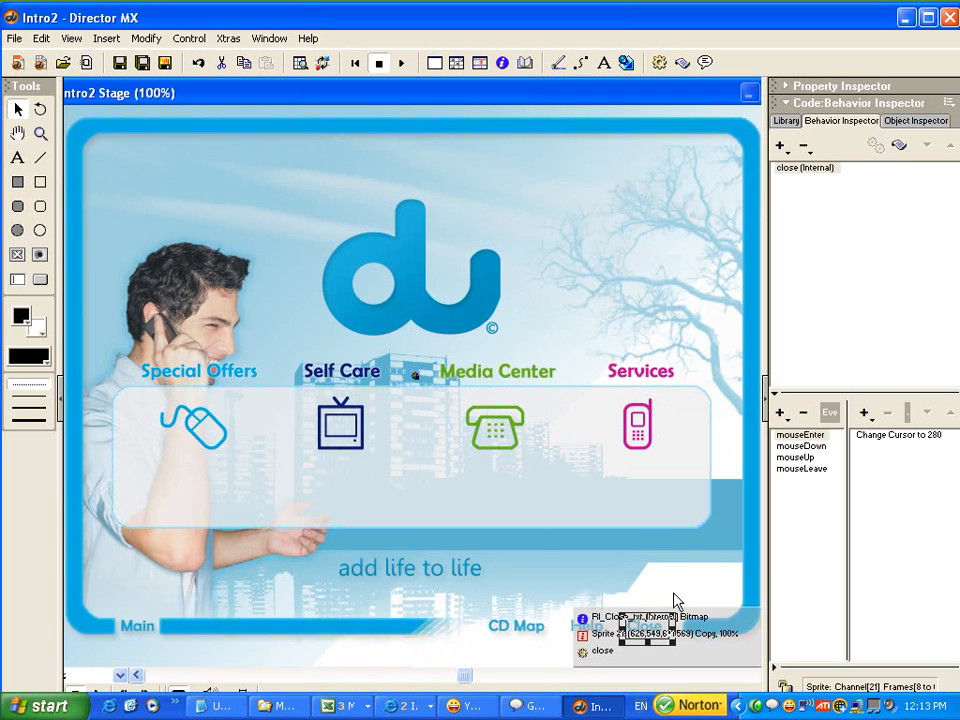
click(796, 457)
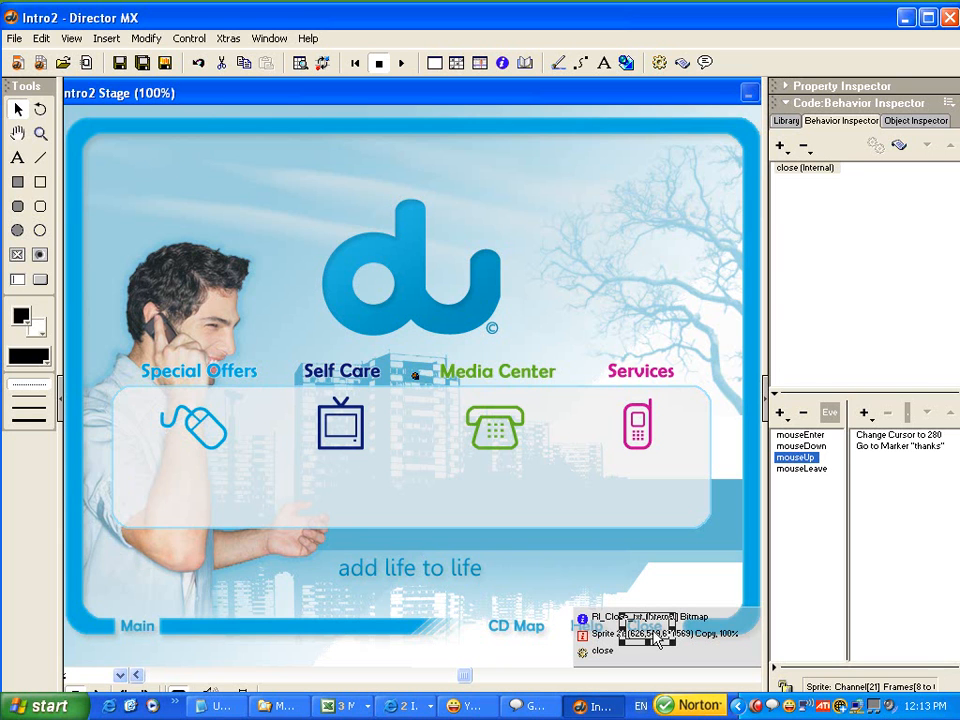
click(900, 447)
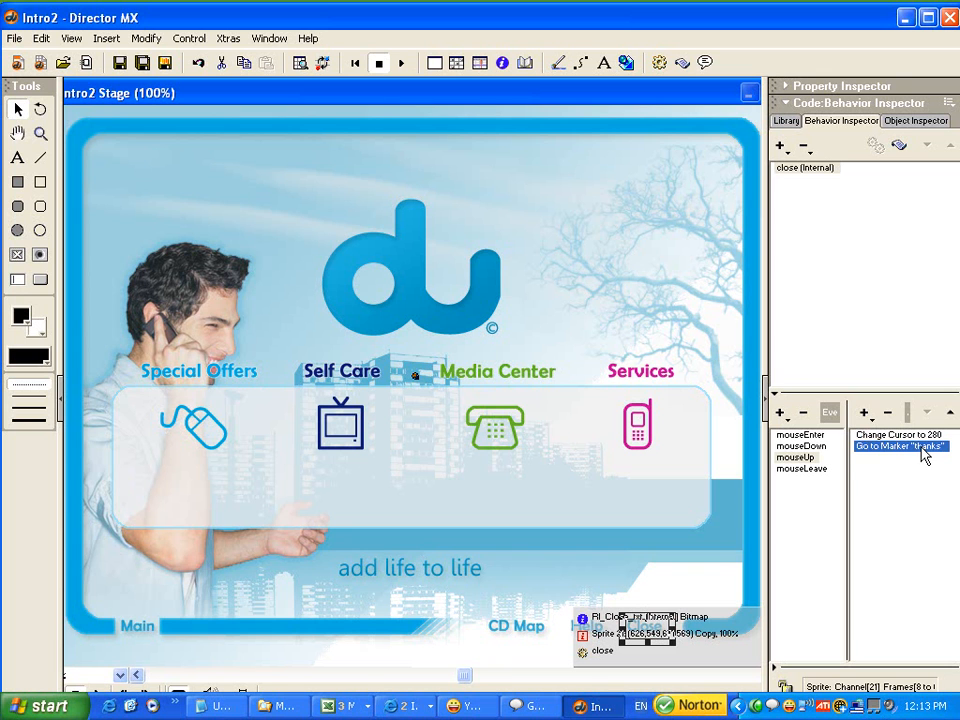
Create an exitFrame behavior script at frame 70 of the Score containing the quit command, and close the script.
key(ctrl+4)
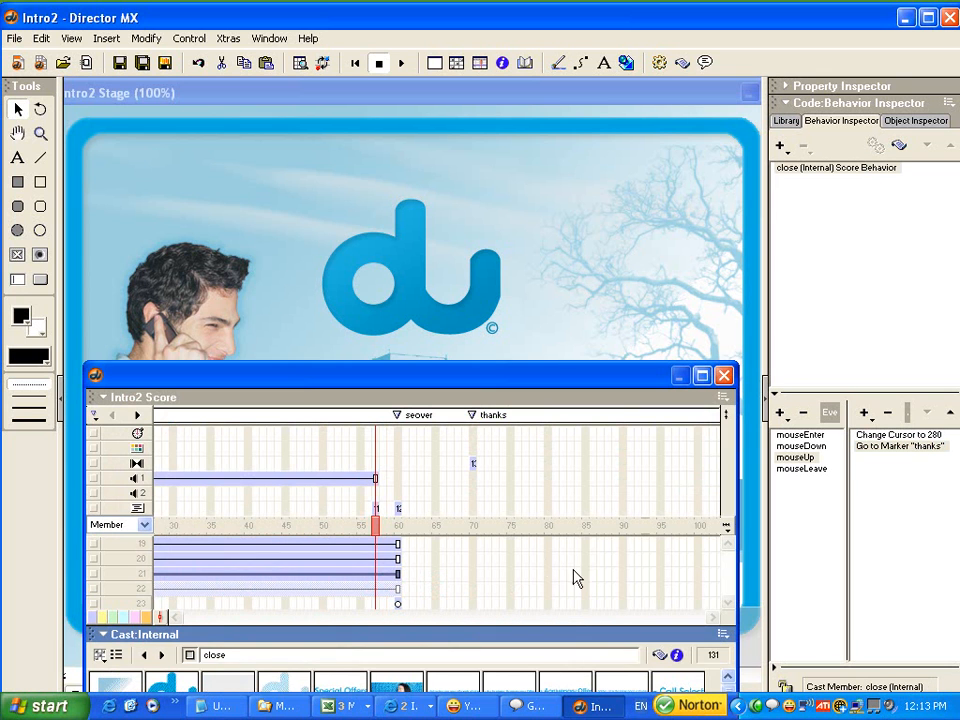
click(476, 527)
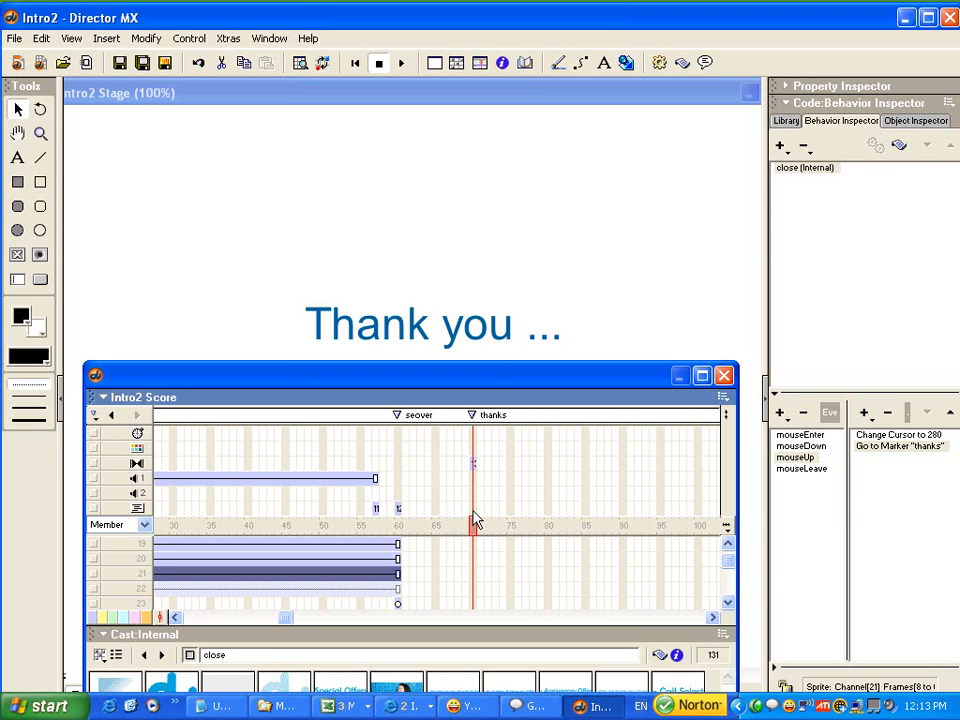
click(474, 510)
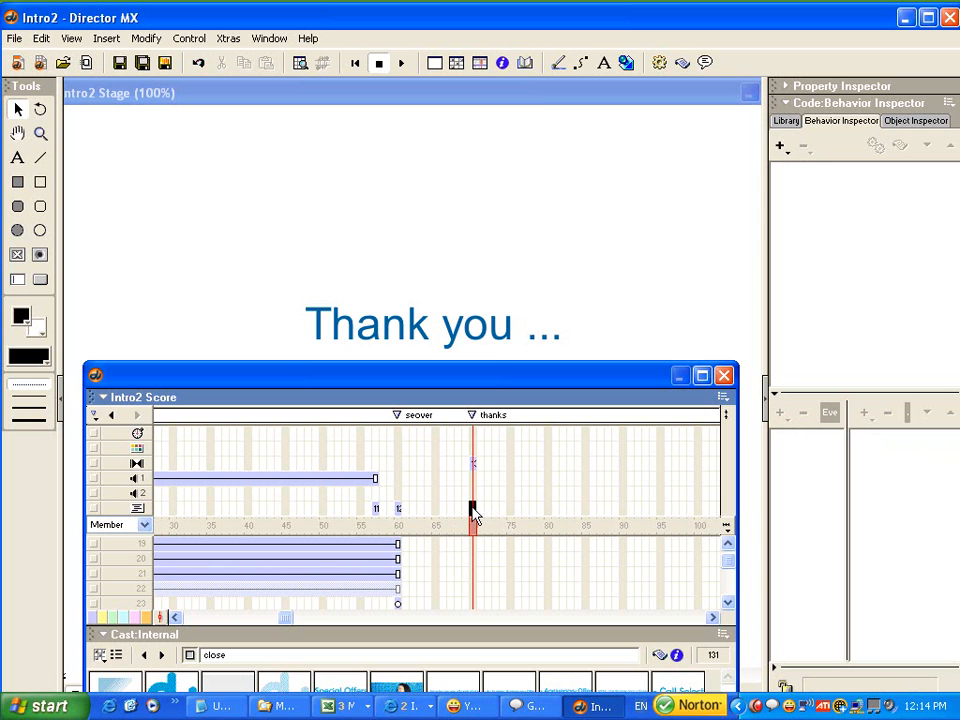
double_click(474, 512)
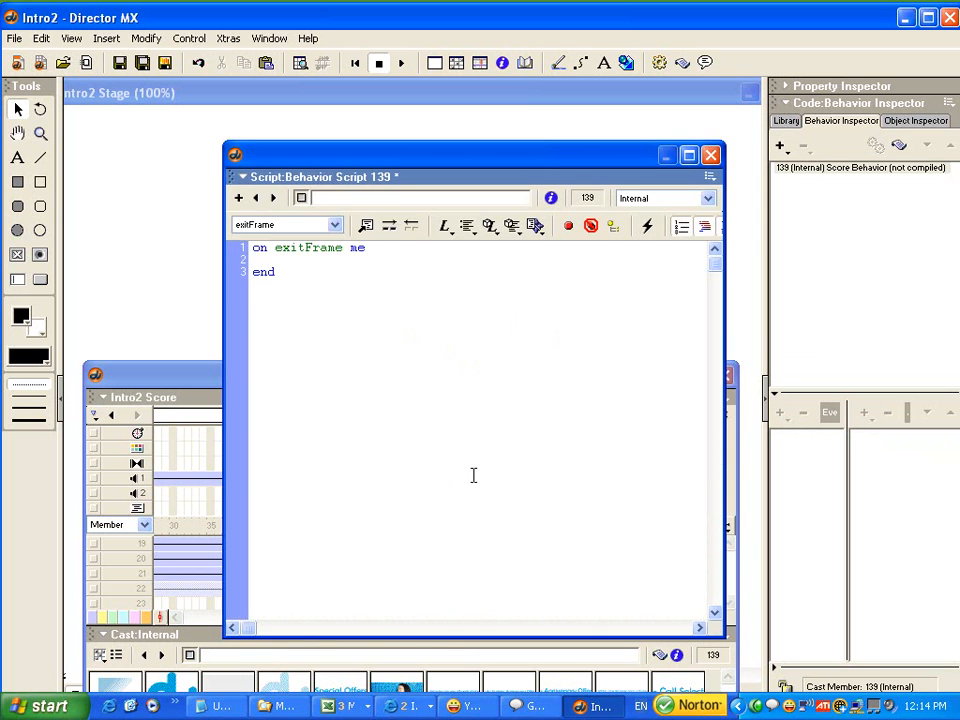
drag(390, 167, 588, 307)
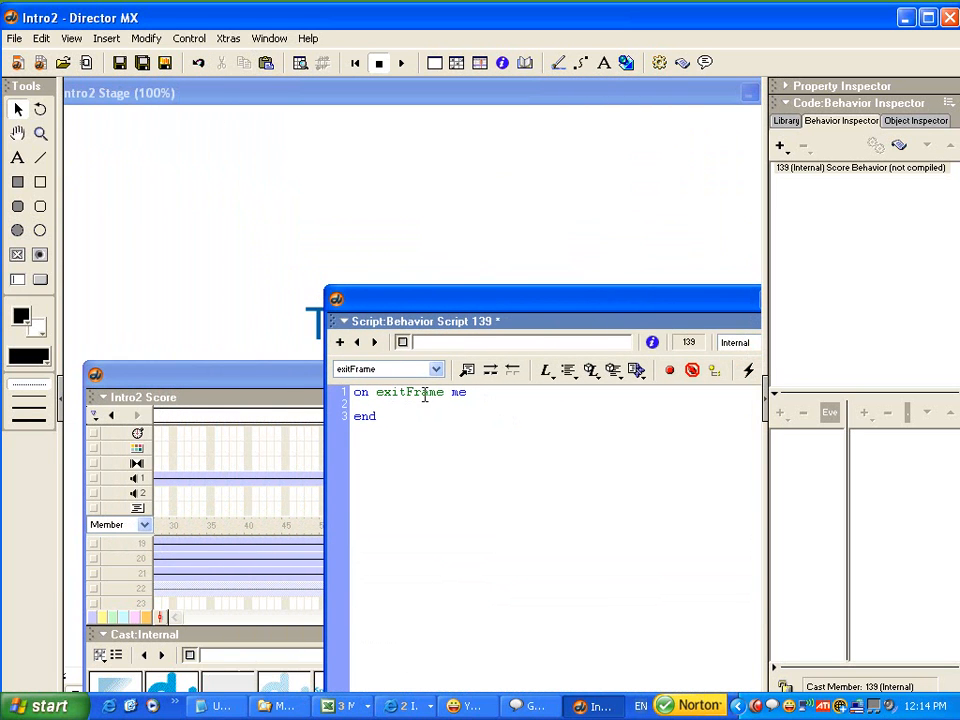
drag(622, 313, 315, 296)
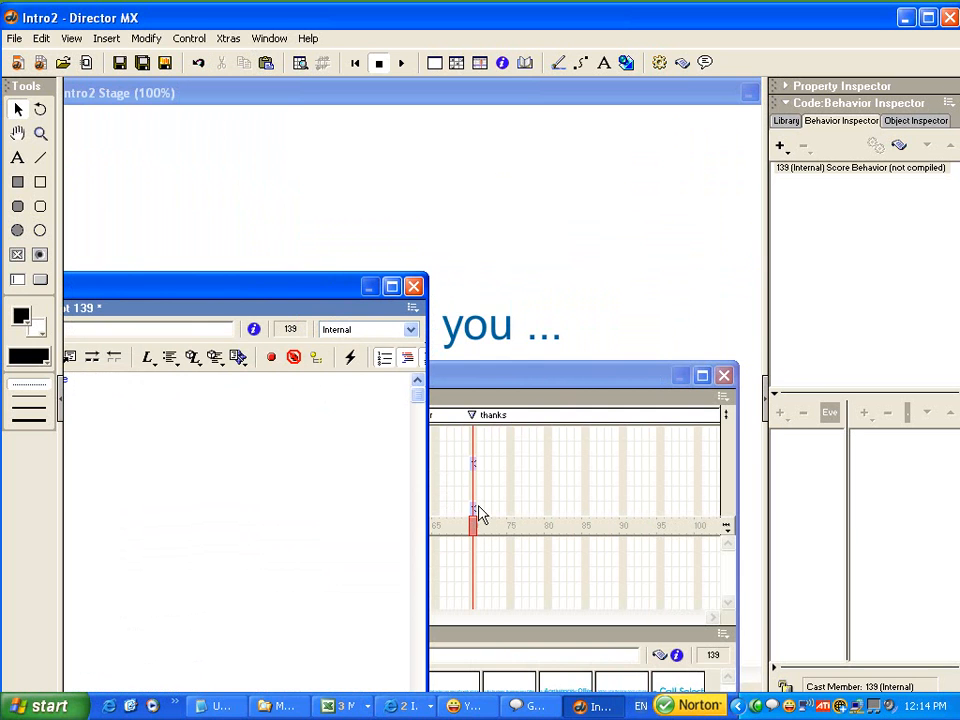
drag(87, 292, 337, 281)
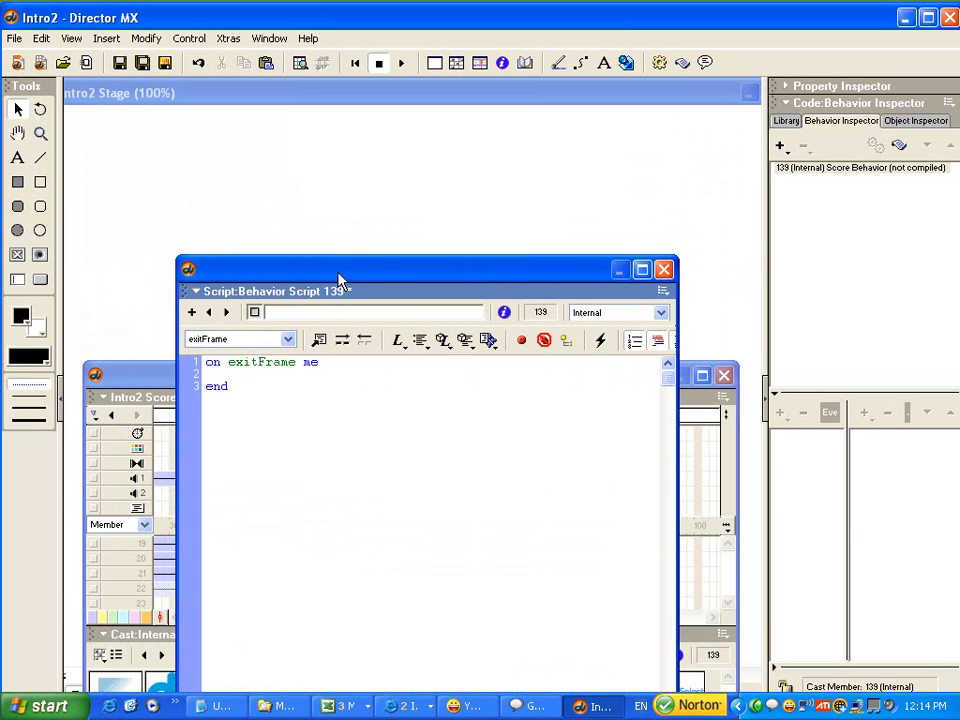
click(221, 375)
text(quit)
click(663, 269)
Move the playhead back to about frame 52 in the Score and save the movie.
mouse_move(414, 386)
mouse_down()
mouse_move(441, 339)
mouse_move(413, 366)
mouse_up()
drag(376, 500, 339, 500)
click(14, 38)
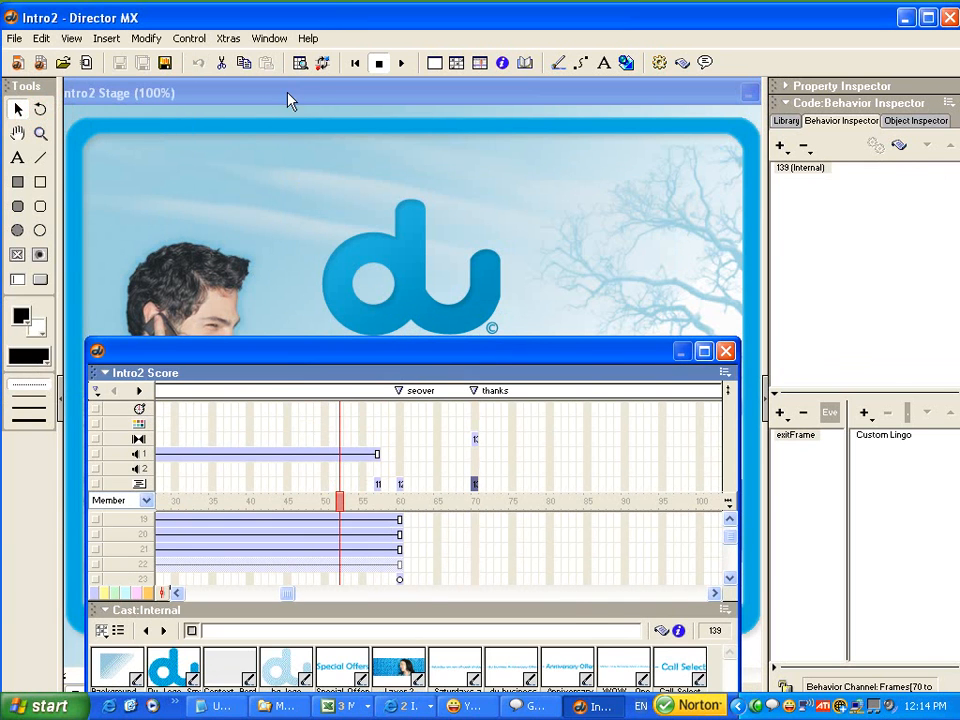
Rewind and play the movie from the beginning, and test quitting it through the Close button.
click(315, 95)
click(355, 62)
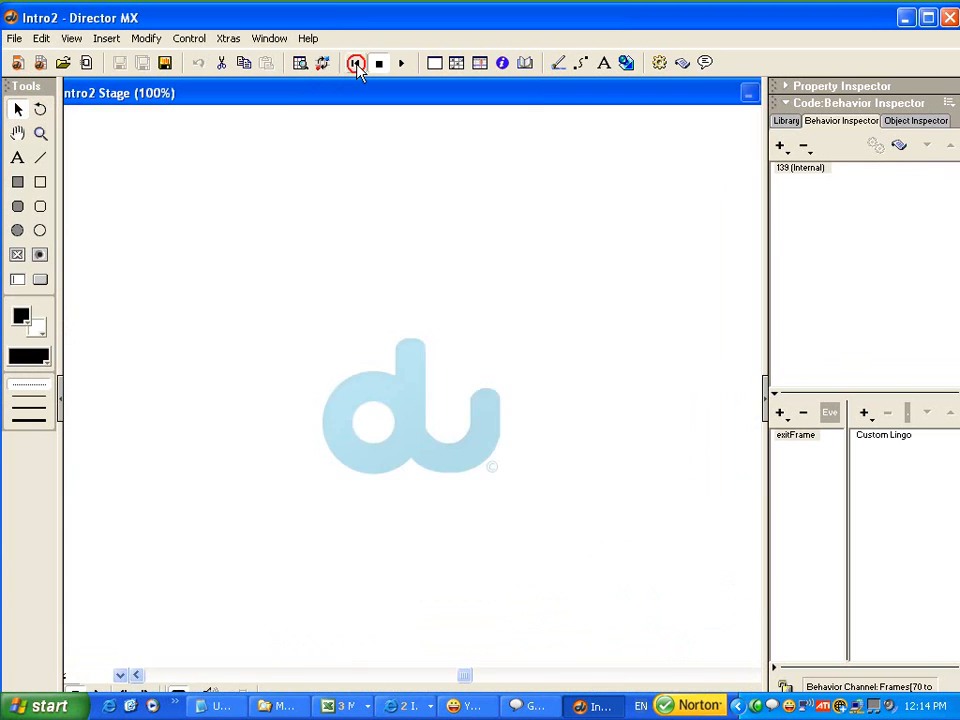
click(401, 63)
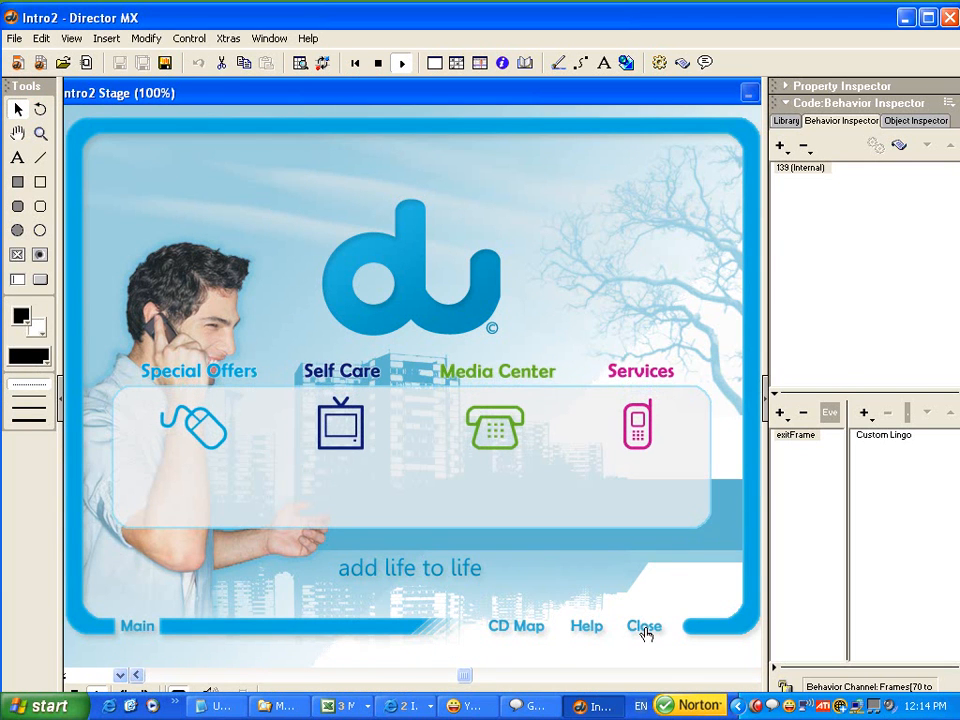
click(644, 627)
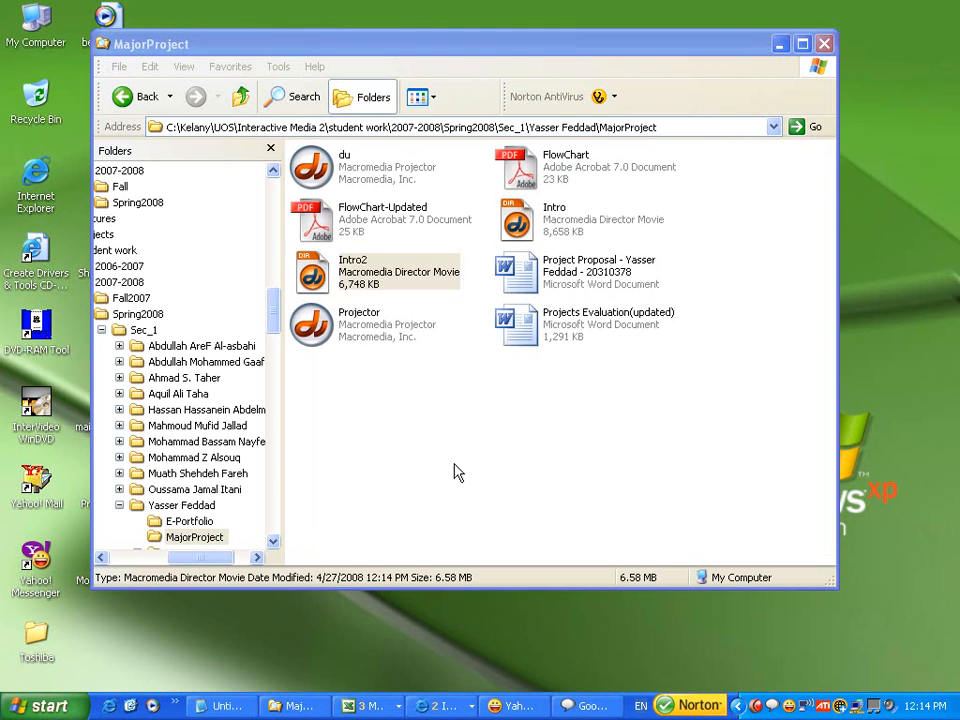
Reopen the Intro2 Director movie from the MajorProject folder.
double_click(322, 285)
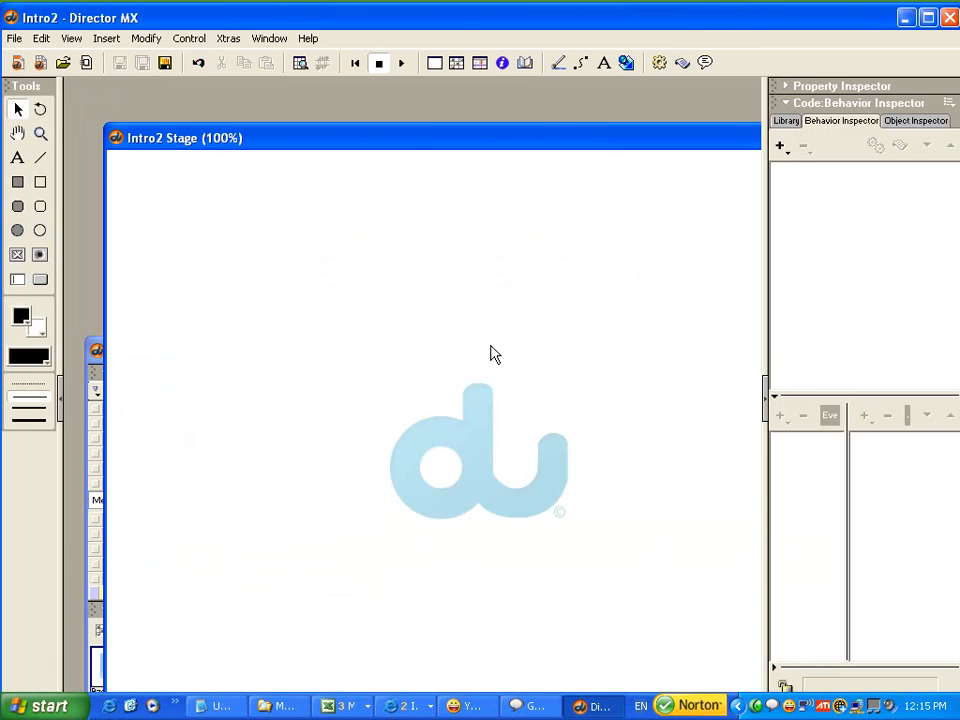
Play the reopened movie on the Stage and test its Close button once the main screen appears.
drag(403, 140, 350, 95)
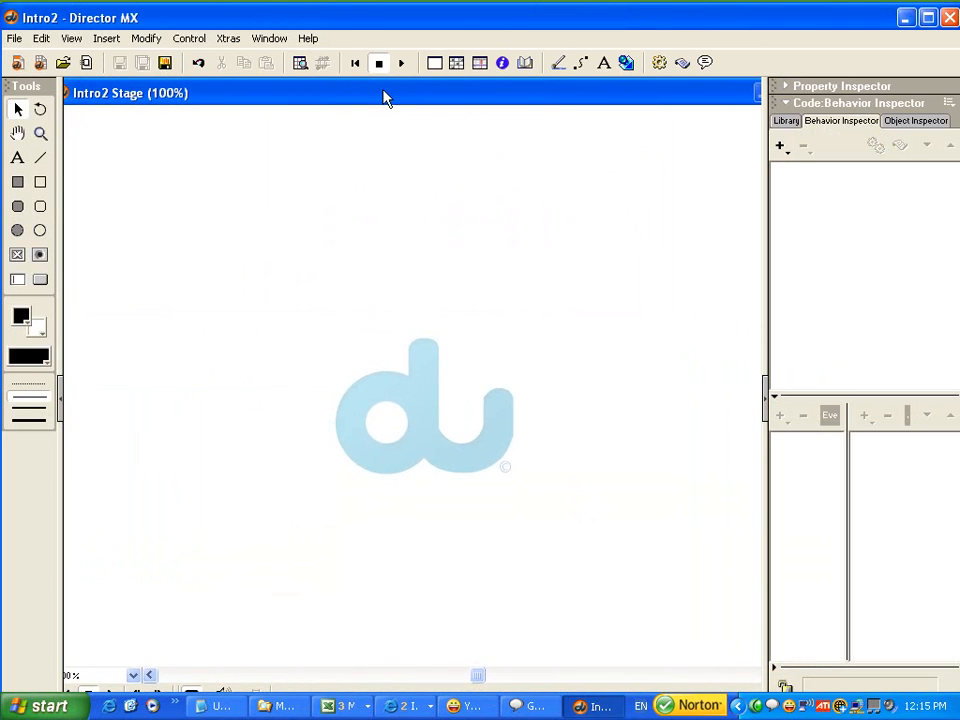
click(405, 65)
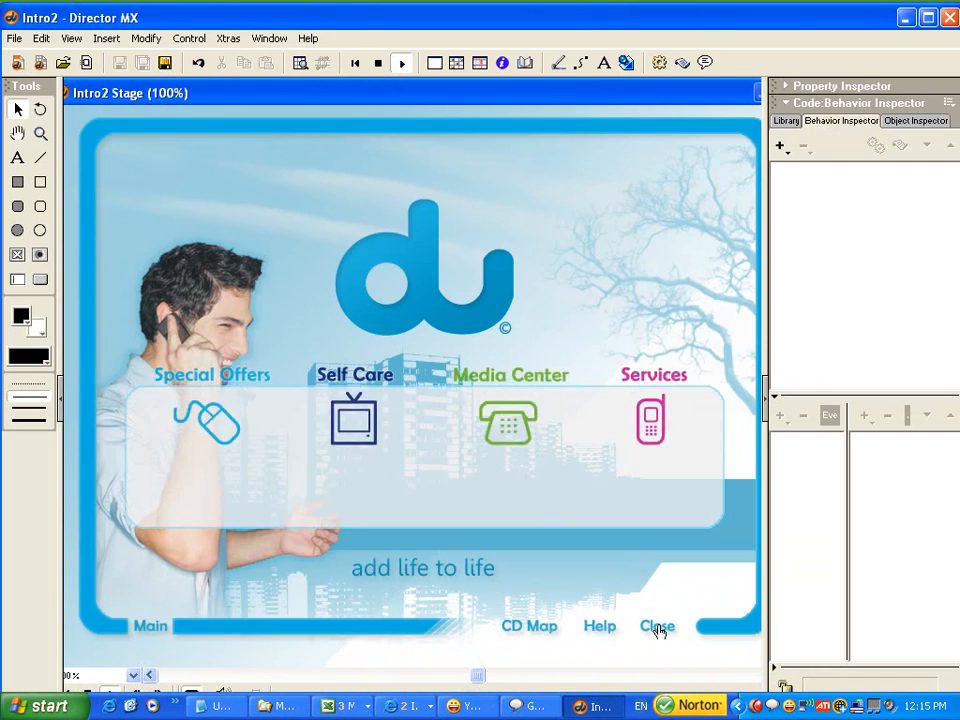
click(658, 627)
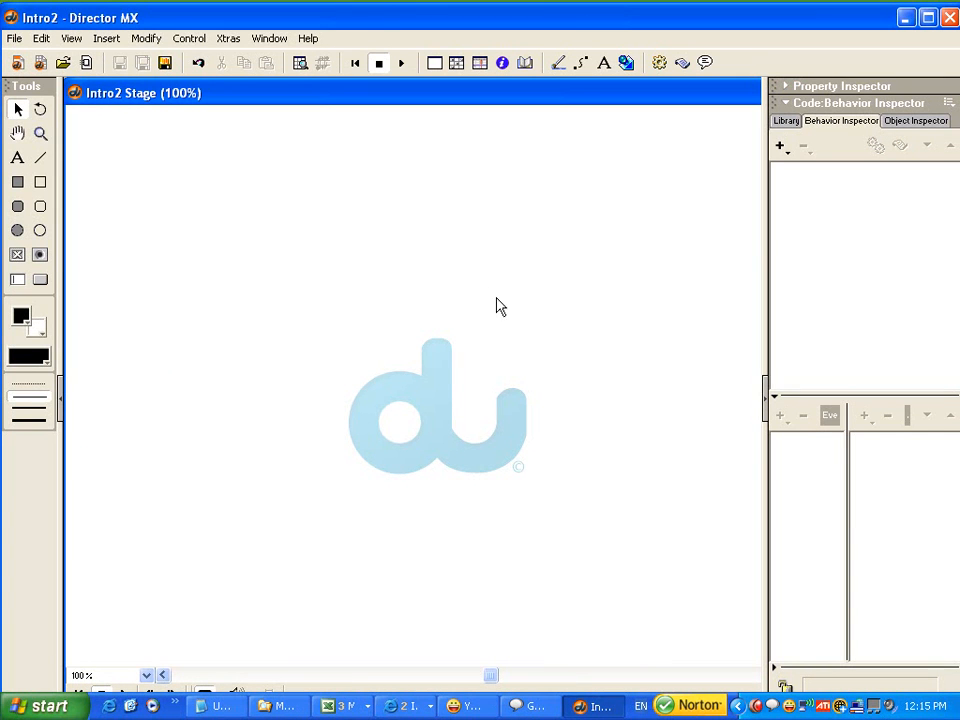
Add a tempo setting at the "thanks" marker, frame 70 of the Score, that waits 5 seconds.
key(ctrl+4)
drag(528, 356, 490, 315)
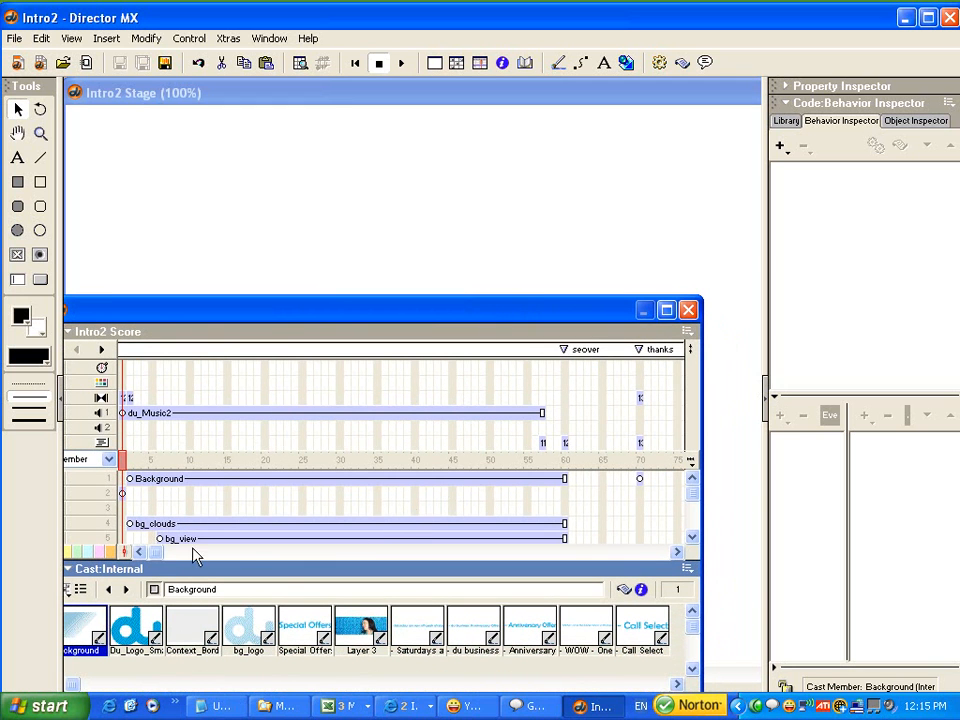
drag(155, 556, 264, 555)
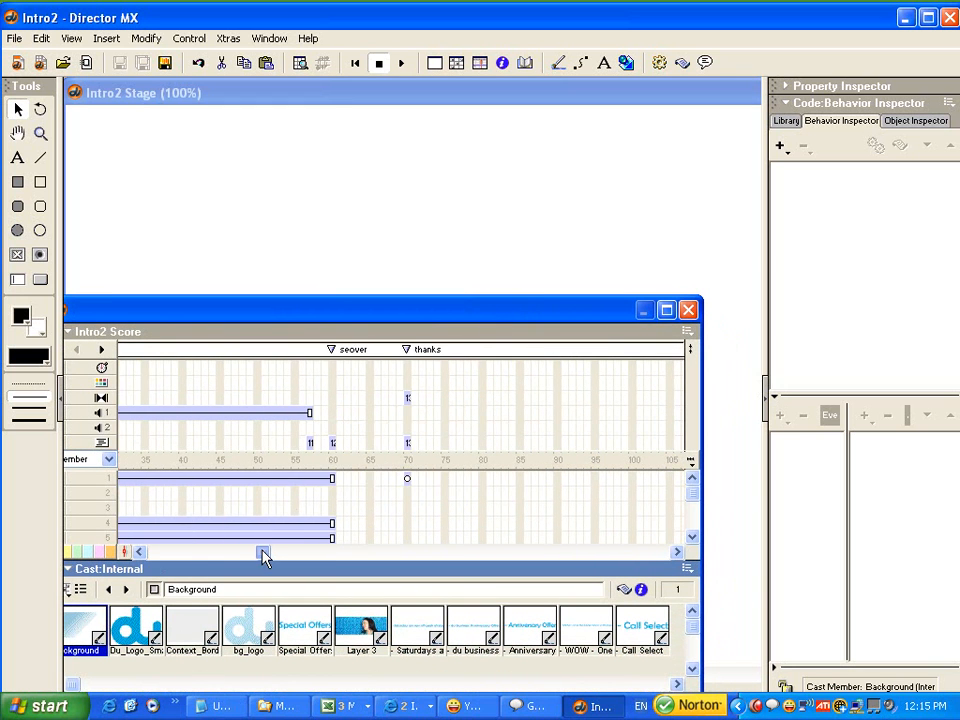
click(408, 443)
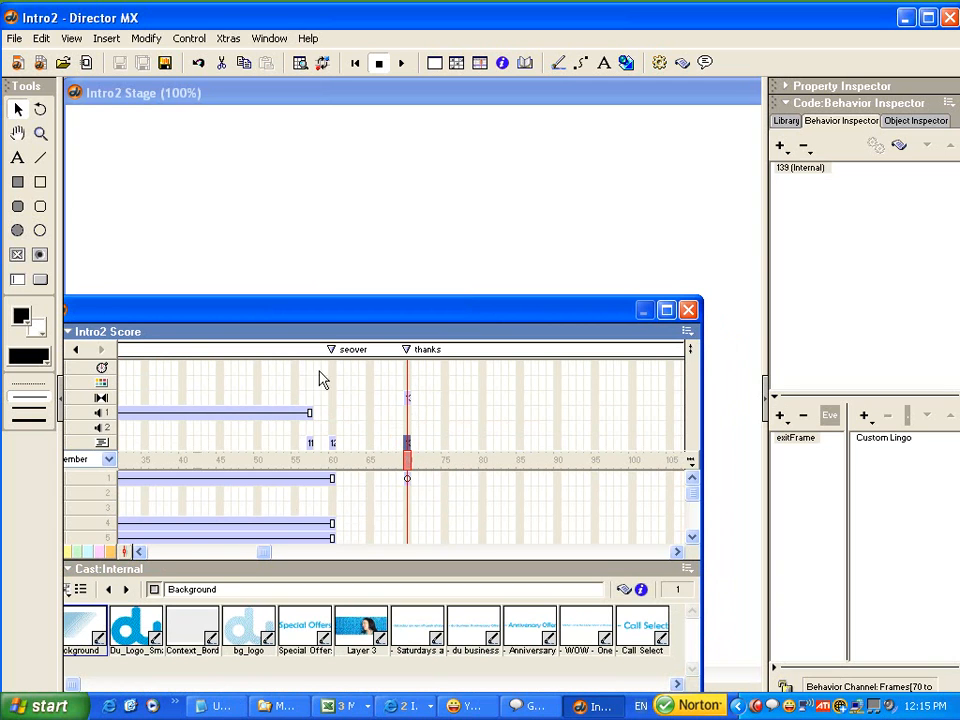
double_click(407, 368)
drag(363, 175, 374, 164)
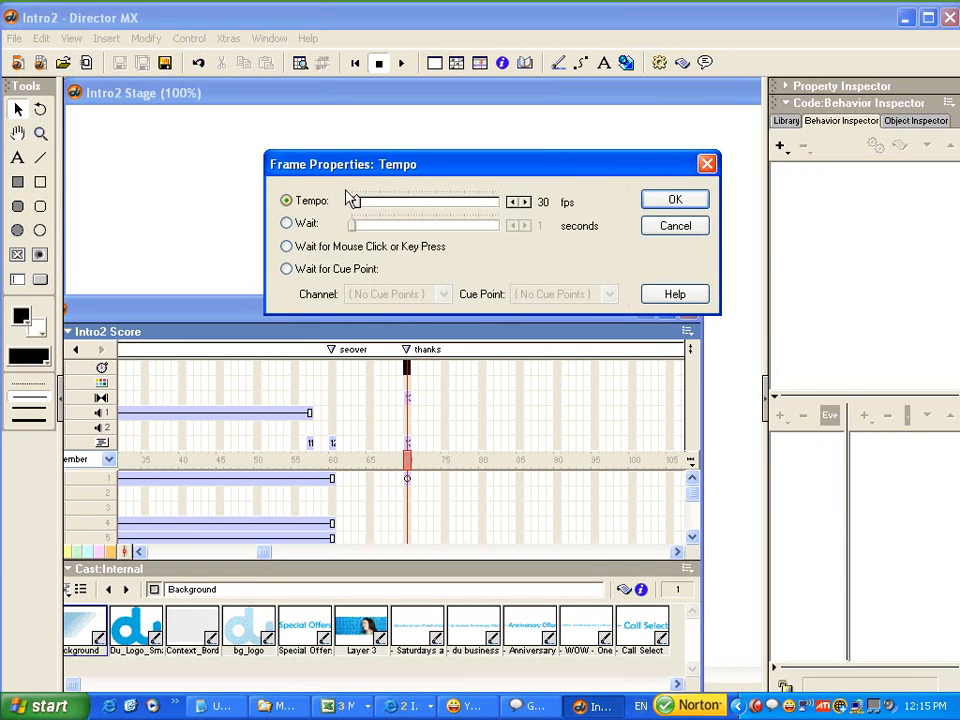
click(288, 224)
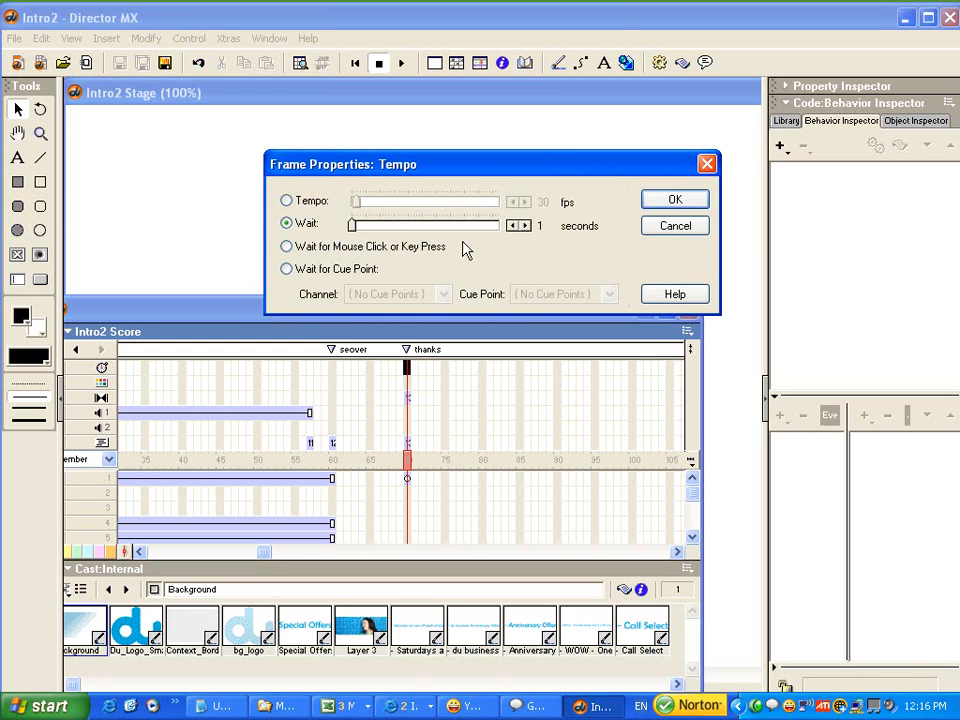
click(525, 226)
click(513, 227)
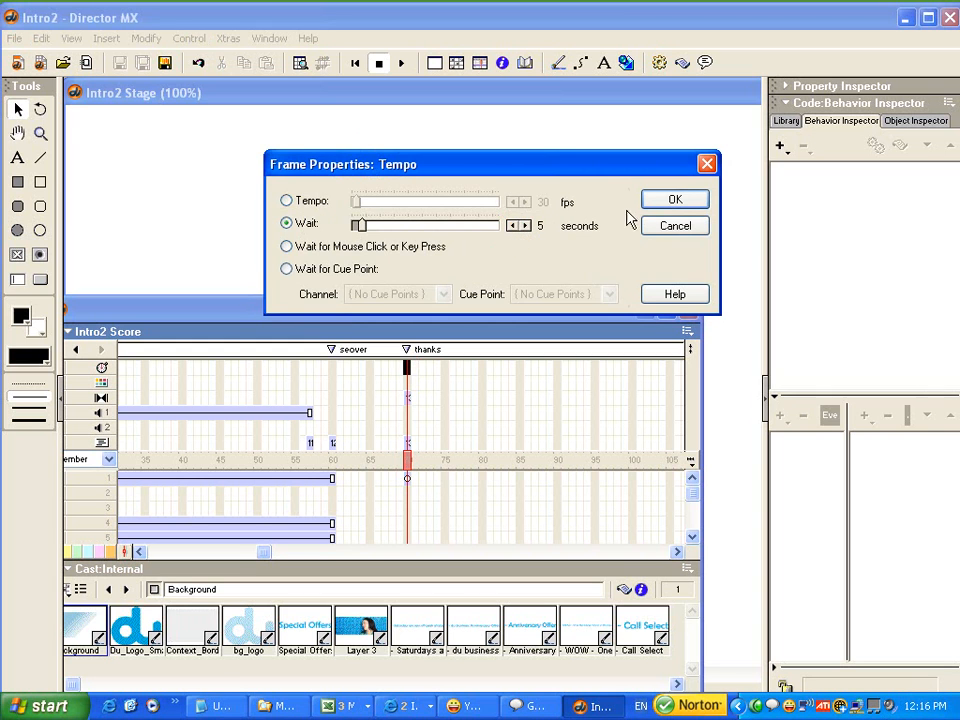
click(665, 201)
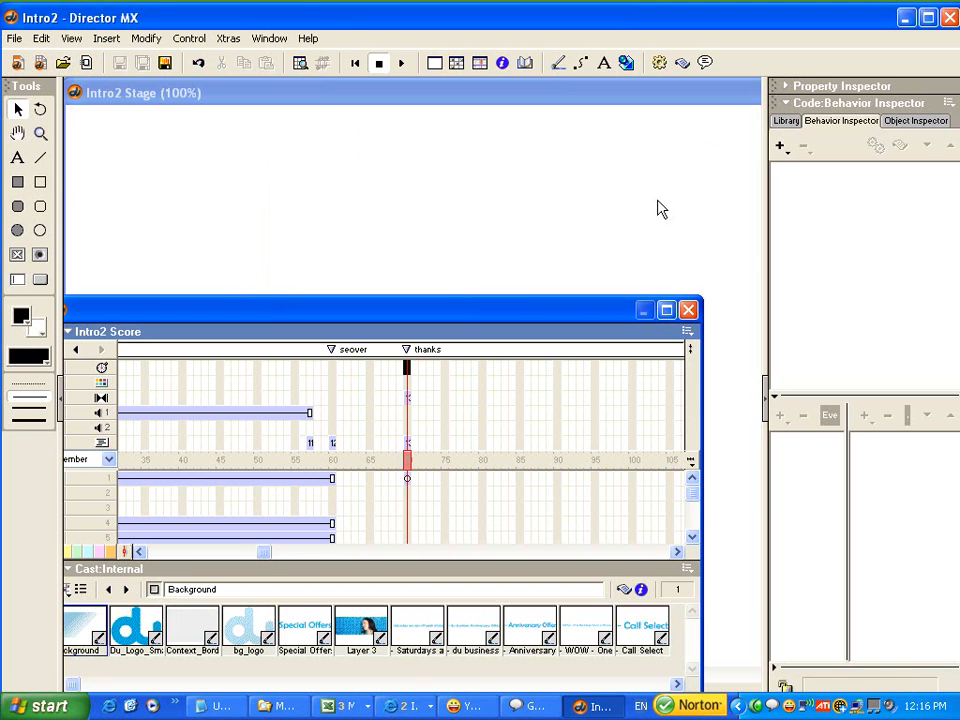
Move the Score window clear of the "Thank you ..." text and save the Intro2 movie.
drag(459, 300, 535, 362)
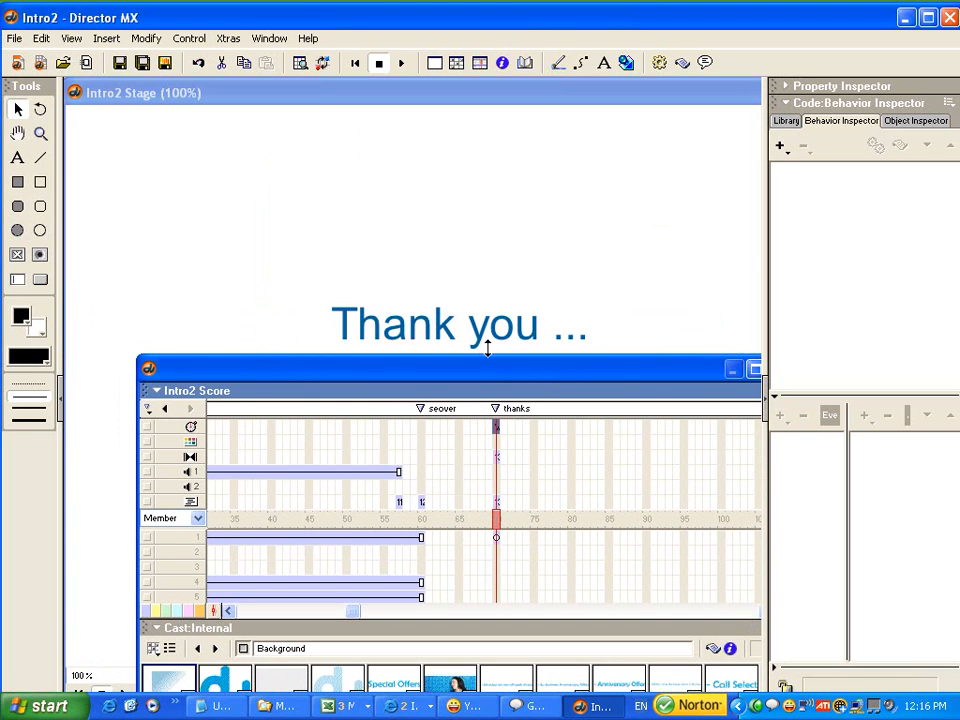
click(15, 39)
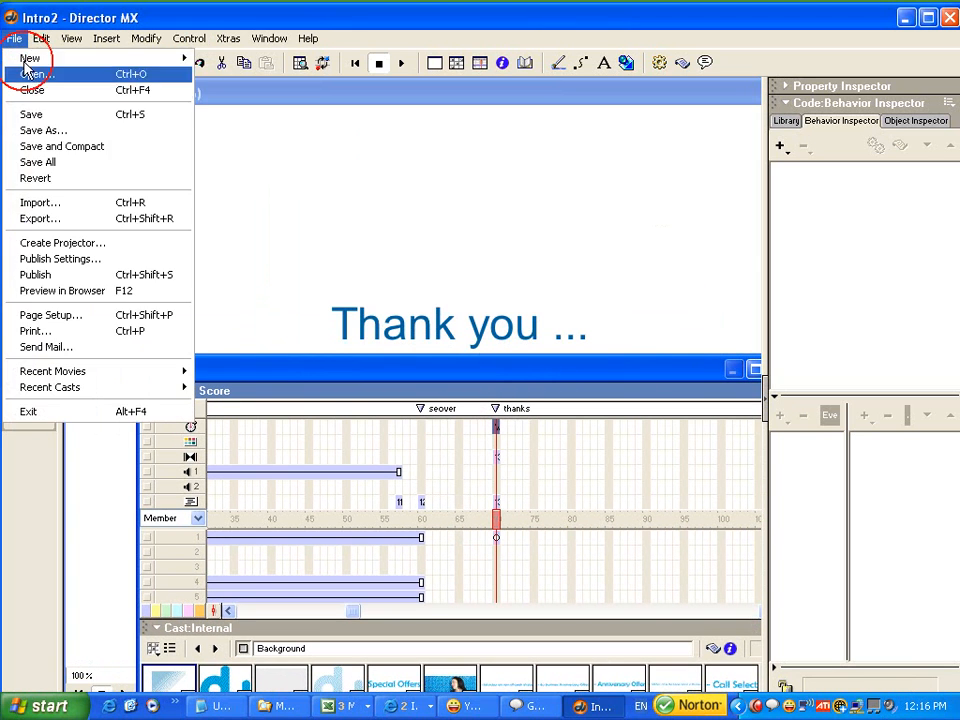
click(36, 114)
Rewind the movie, play it from the beginning and test the timed exit through the Close button.
click(352, 62)
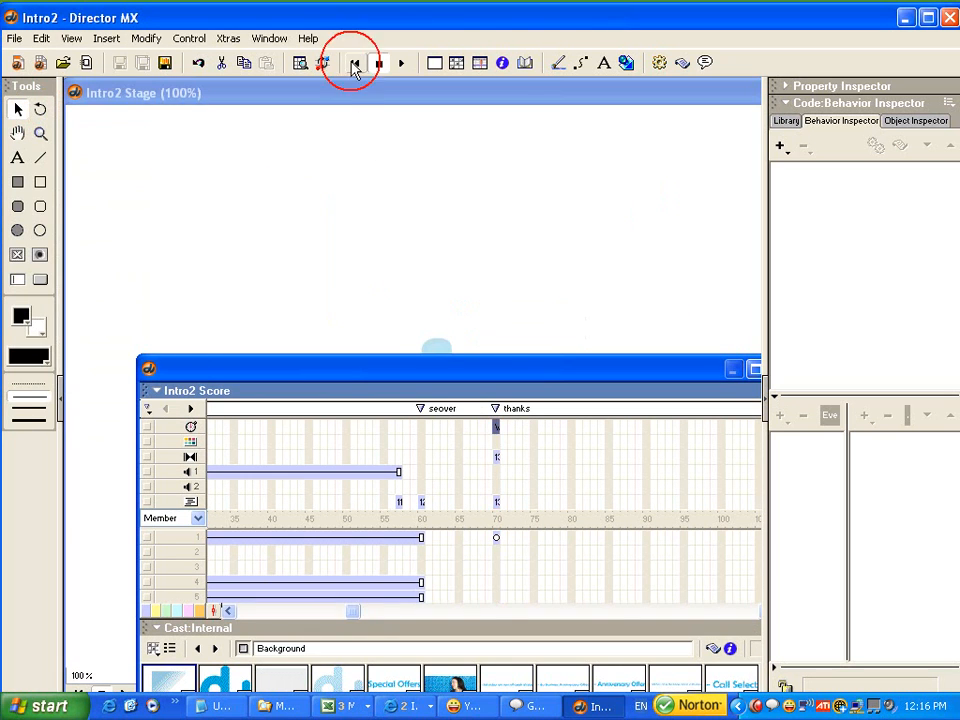
click(354, 93)
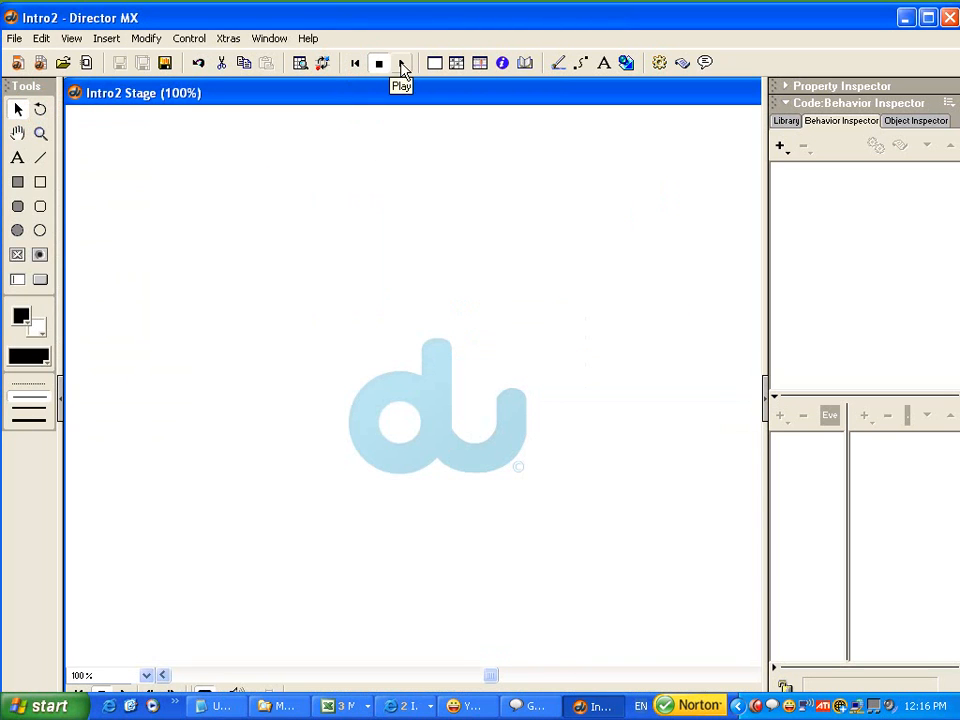
click(401, 63)
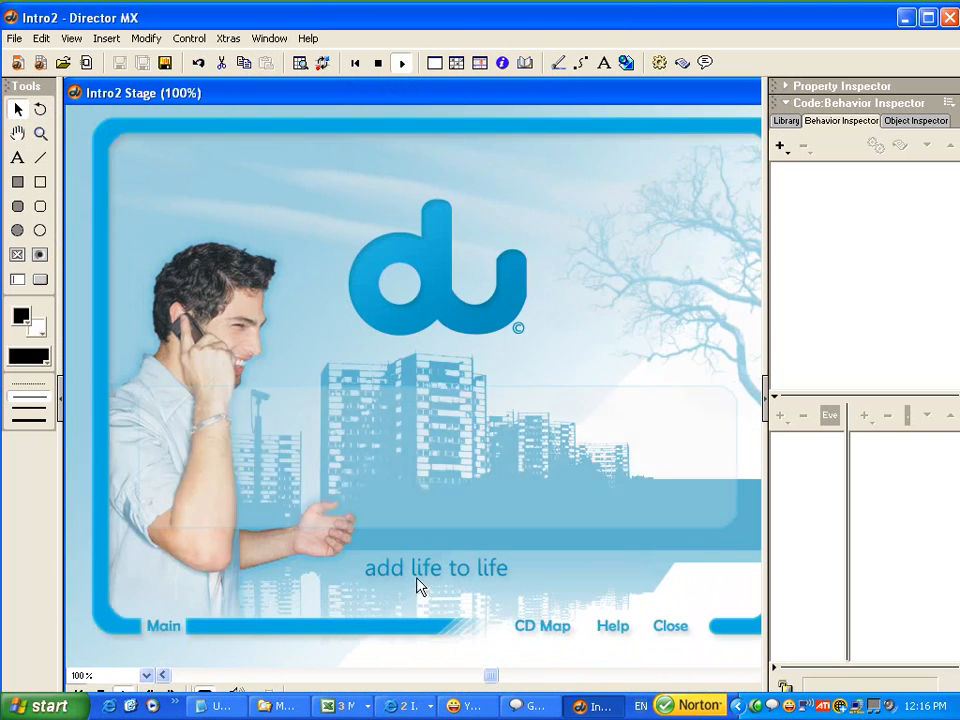
click(667, 625)
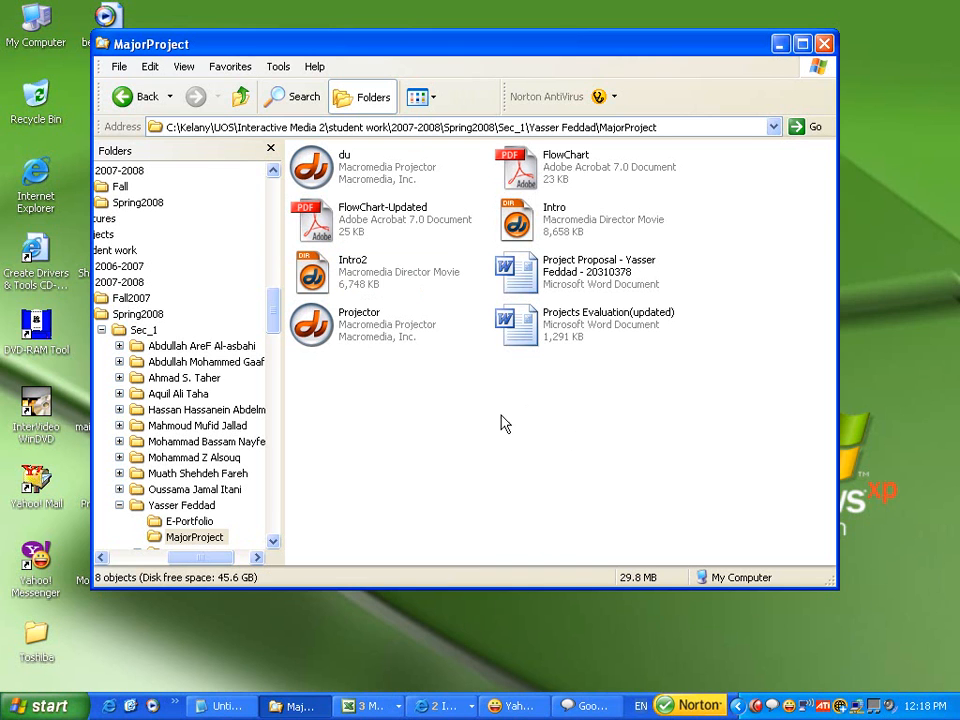
Reopen the Intro2 Director movie from the MajorProject folder and reposition its Stage window.
drag(429, 411, 570, 489)
double_click(318, 275)
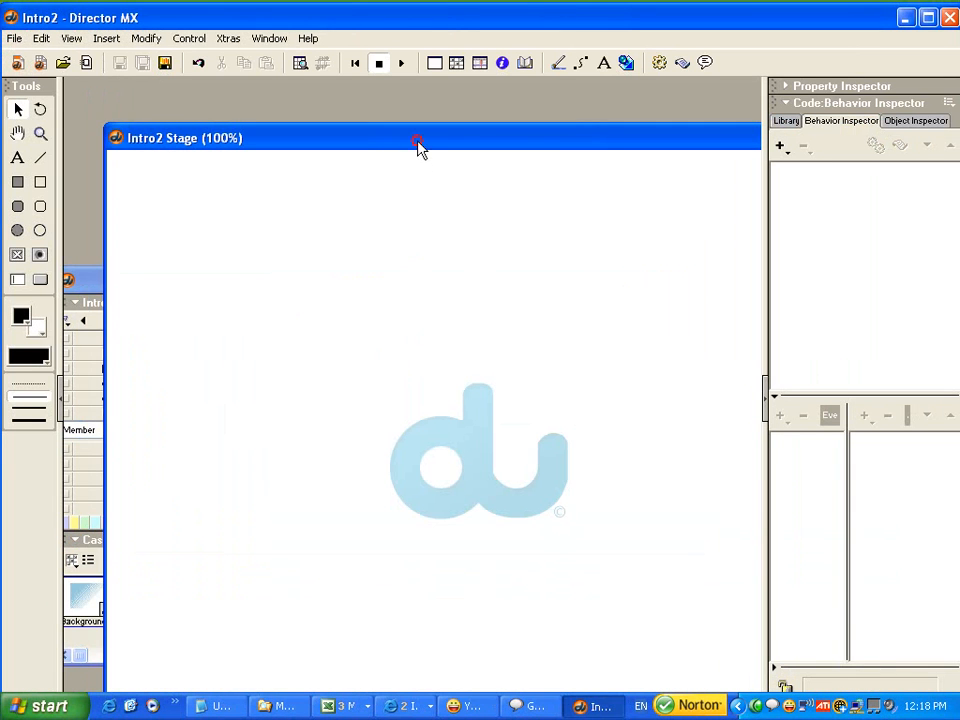
double_click(418, 145)
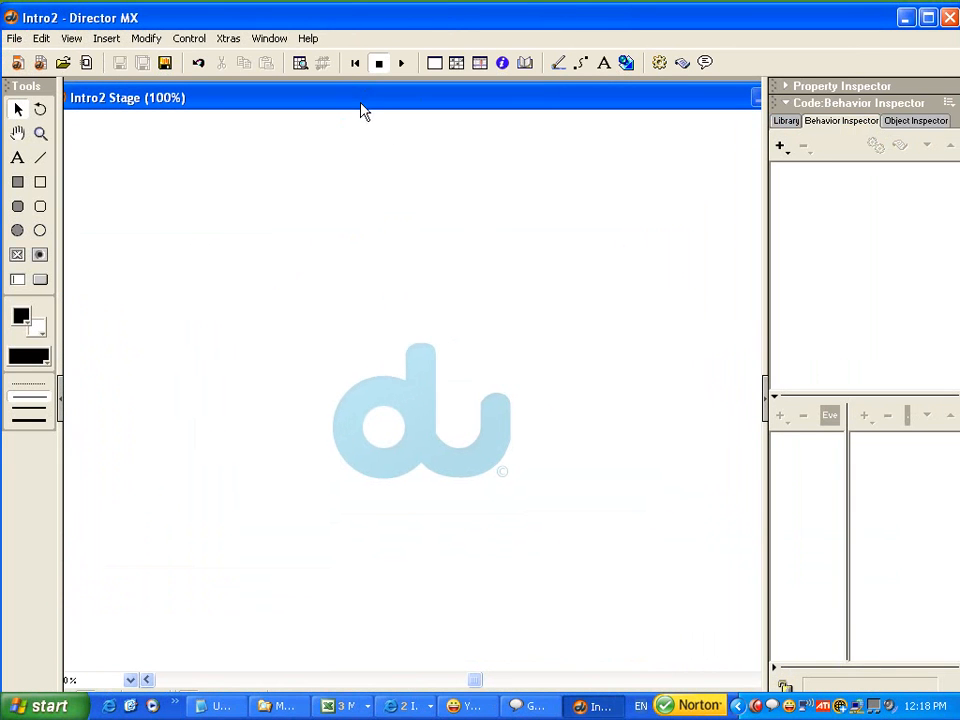
Play the movie again and exit it through the Close button to check how long the thank-you frame stays.
click(401, 64)
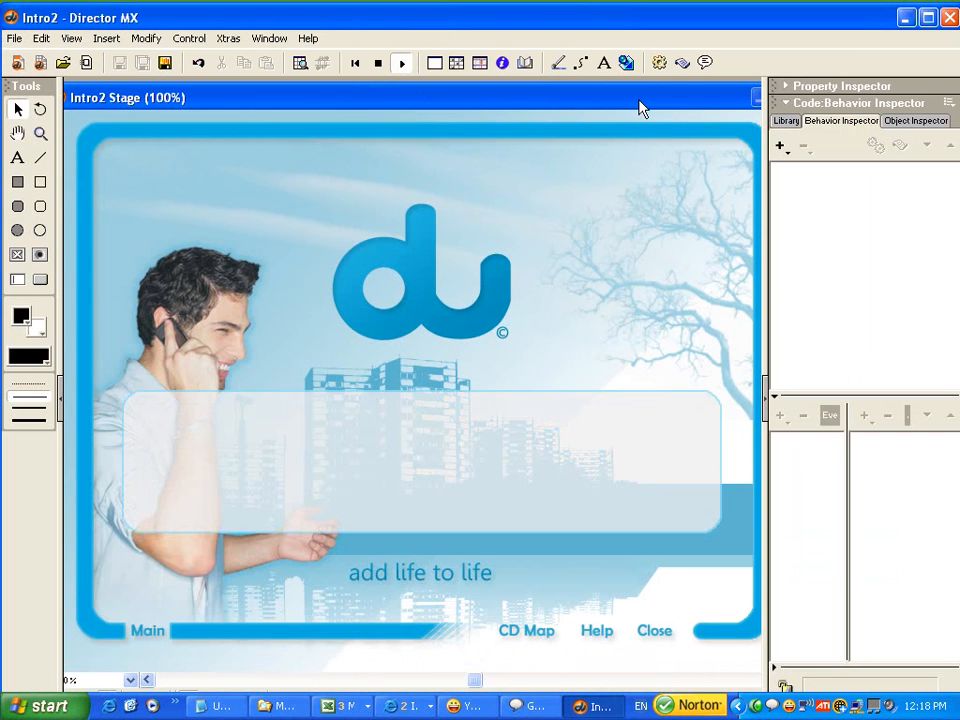
drag(642, 106, 633, 101)
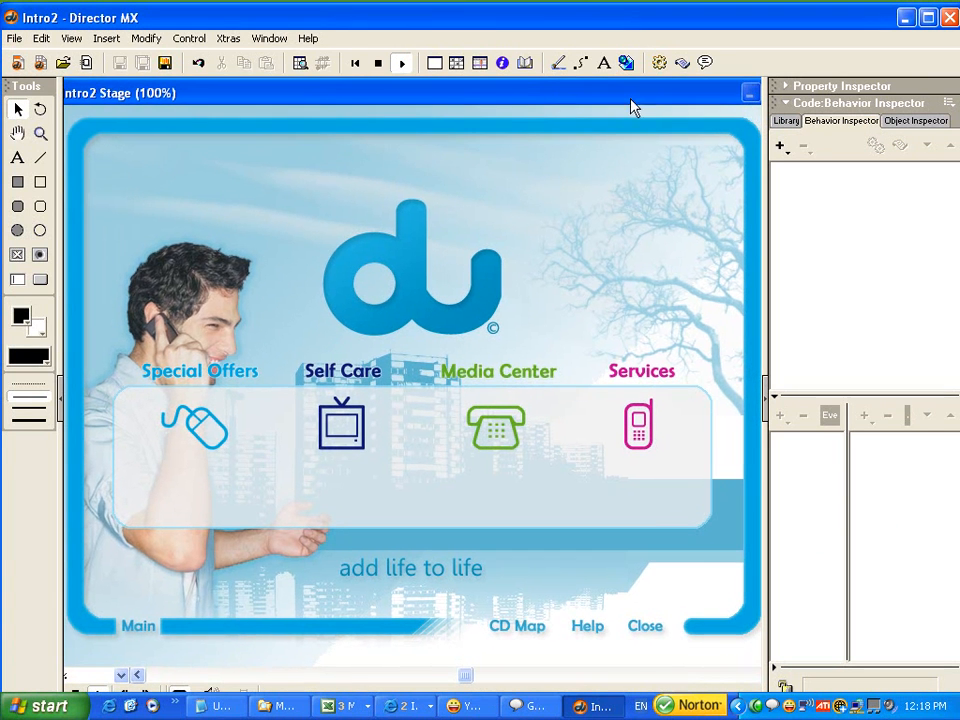
click(645, 628)
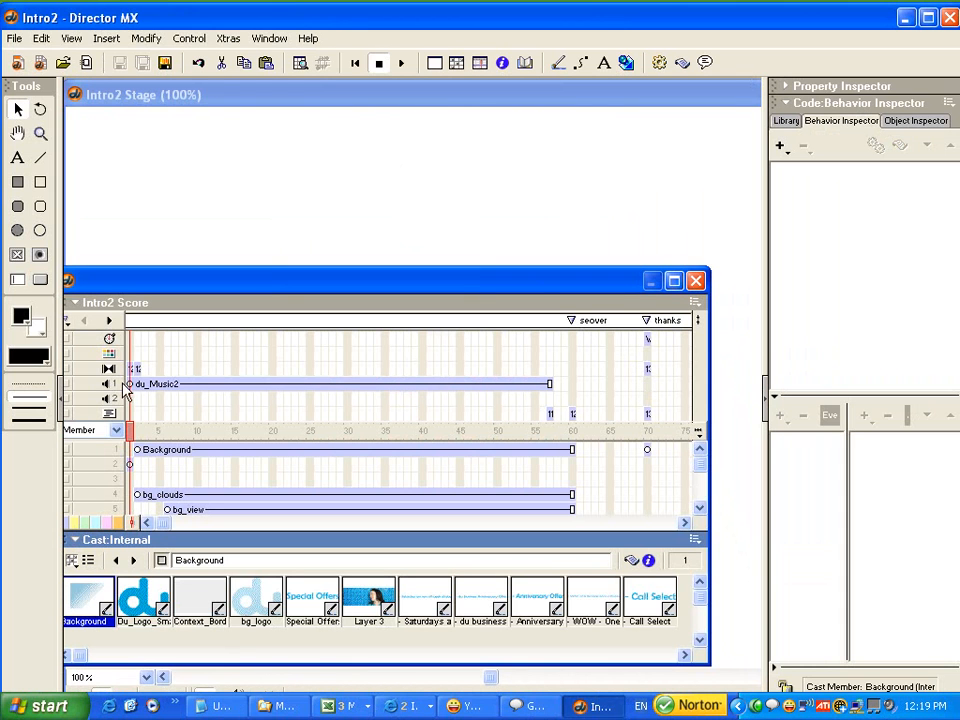
Check the DMFade transition at frame 70 without changing it, and lengthen that frame's tempo wait by a few seconds.
double_click(647, 369)
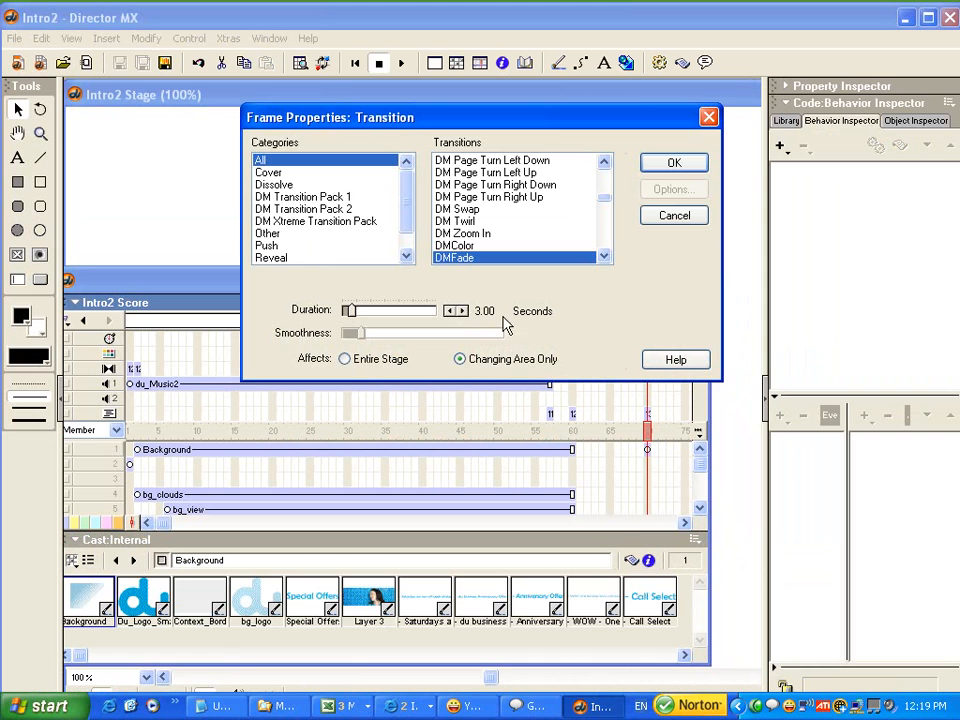
click(674, 216)
double_click(647, 338)
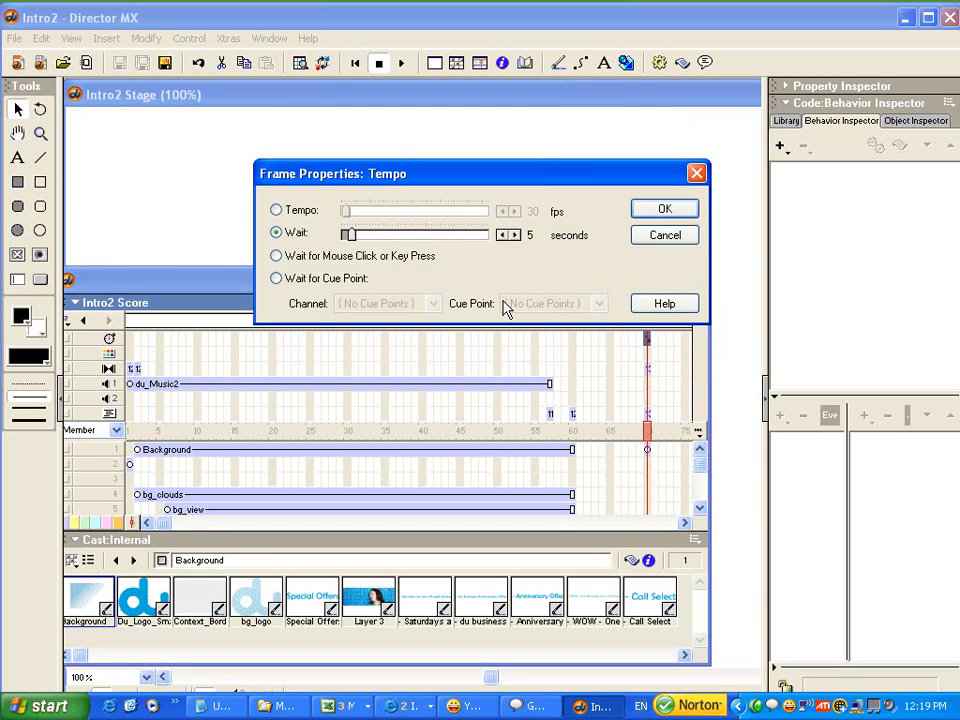
click(514, 235)
click(514, 235)
click(514, 235)
click(514, 235)
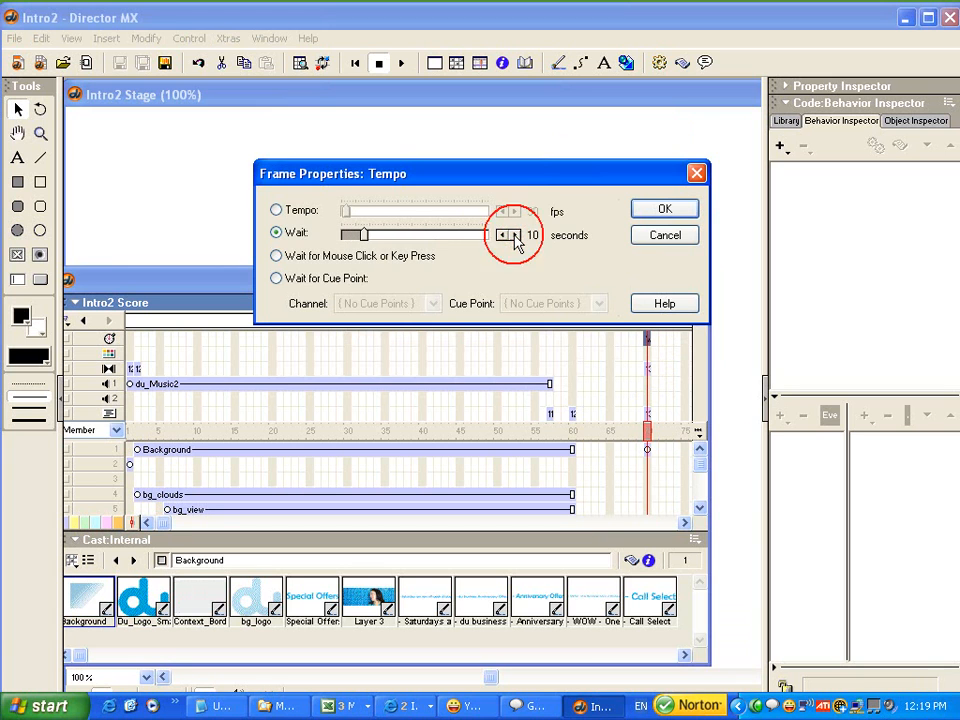
click(662, 212)
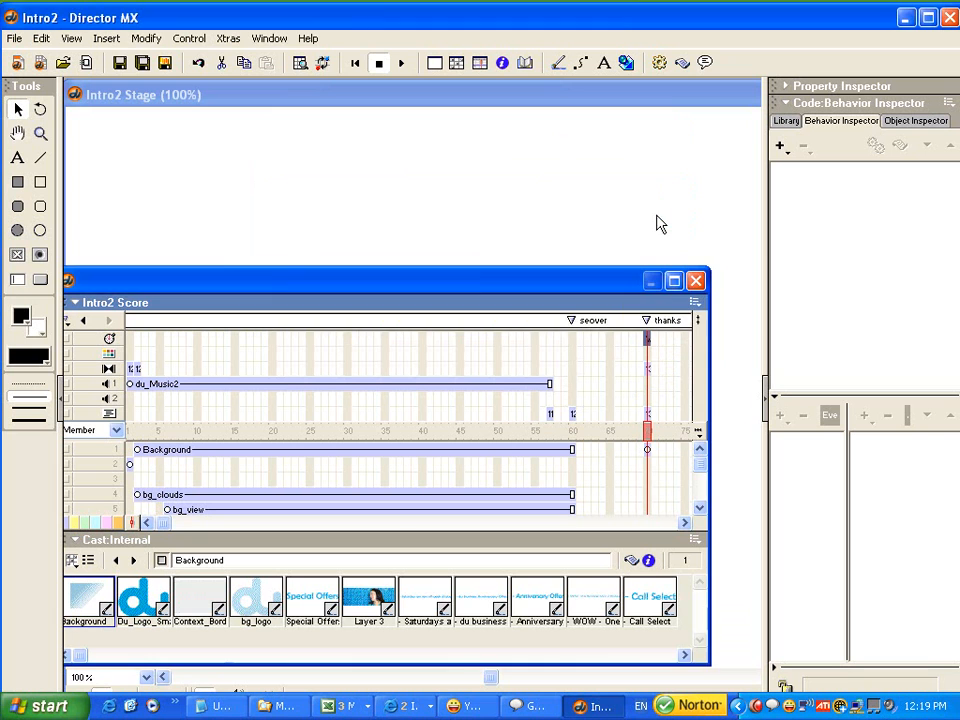
Save the Intro2 movie and play it from the beginning to test the Close button with the longer wait.
drag(527, 289, 531, 305)
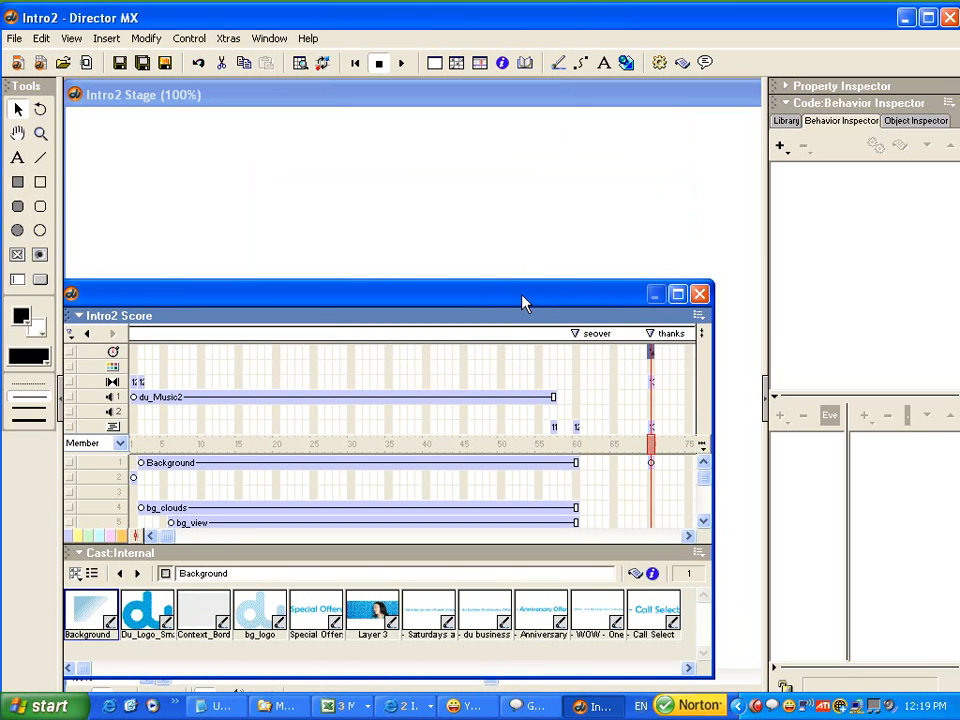
key(ctrl+s)
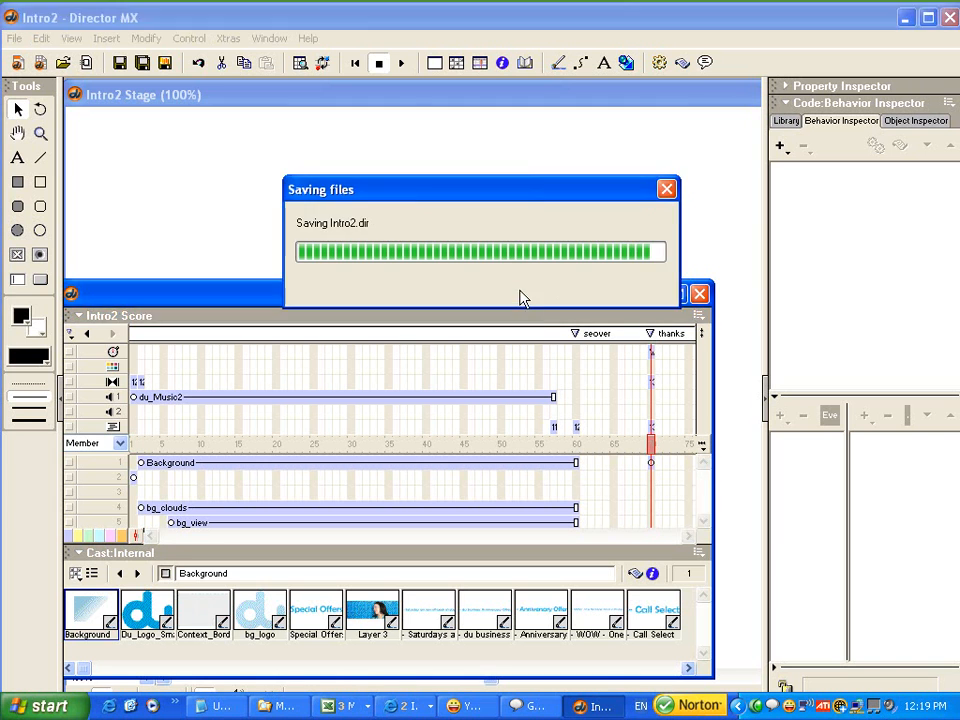
click(398, 104)
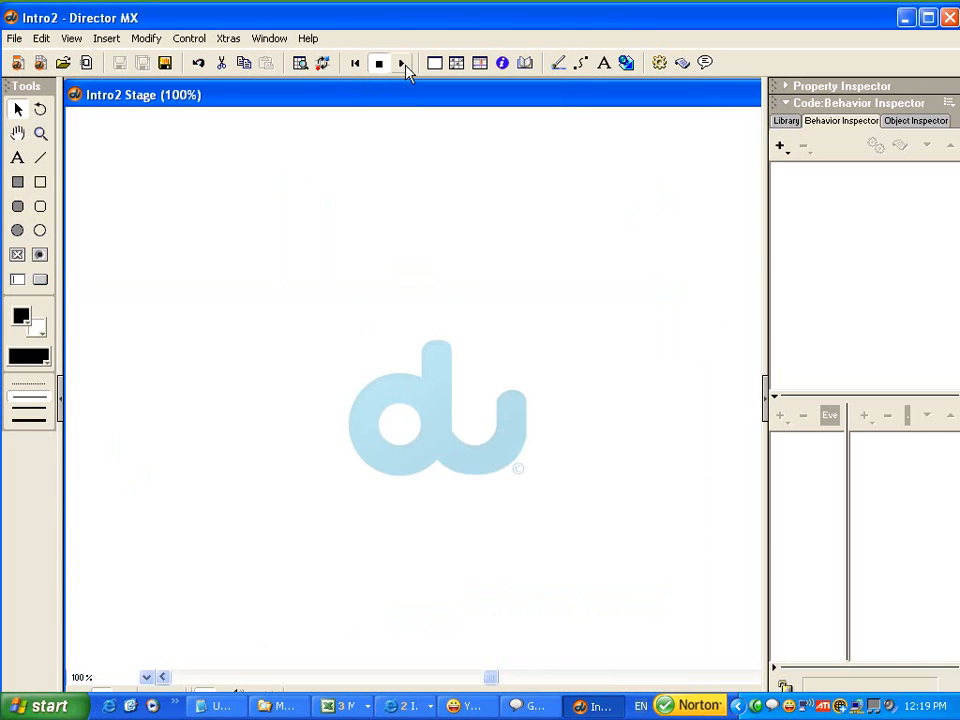
click(401, 62)
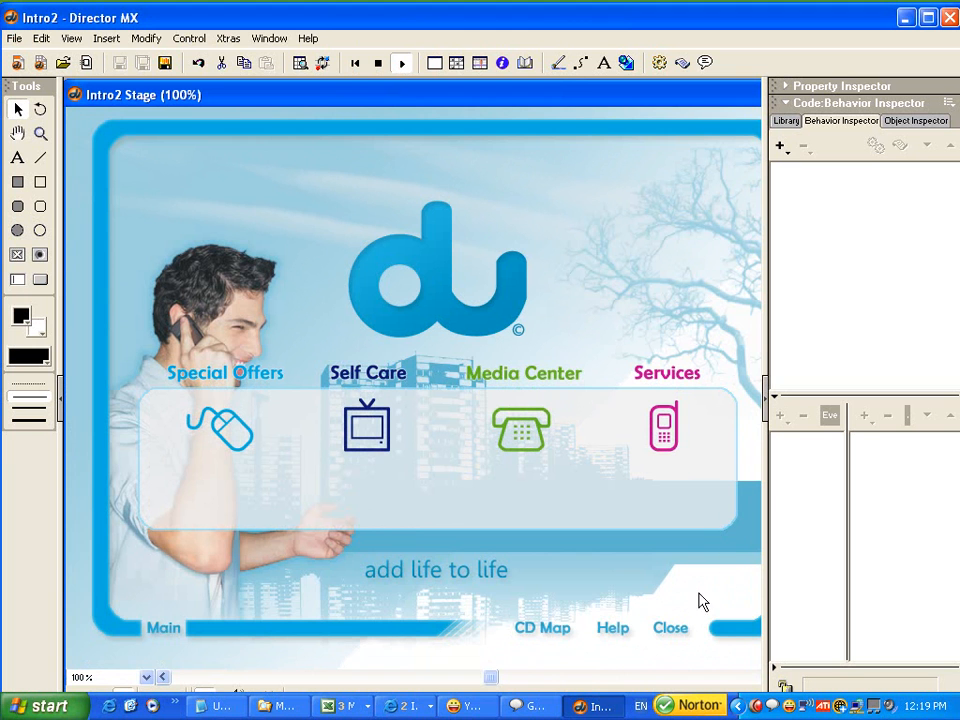
click(670, 630)
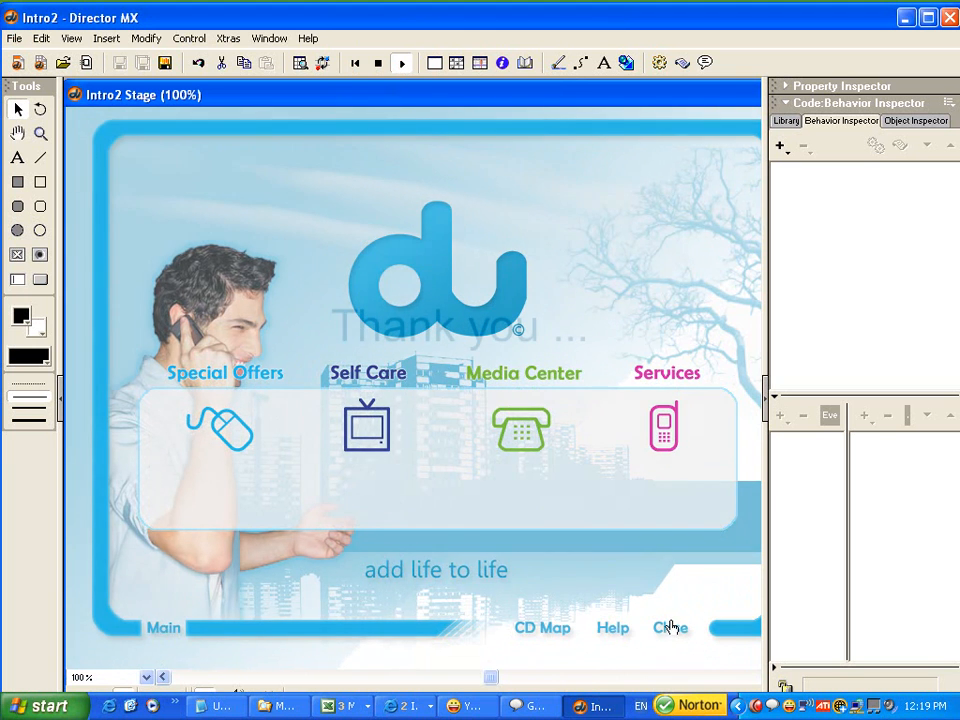